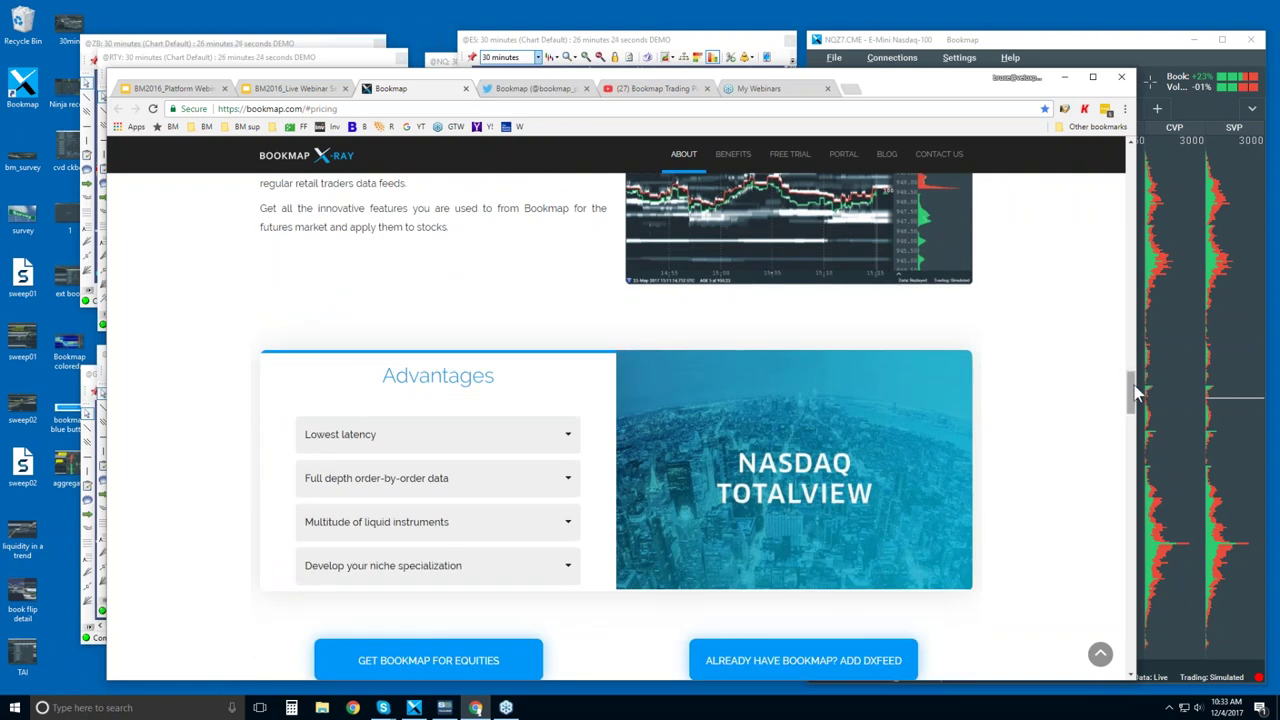
# Review the Bookmap website's equities advantages, connectivity partners and subscription plan sections
pyautogui.moveTo(1132, 394); pyautogui.dragTo(1134, 398)
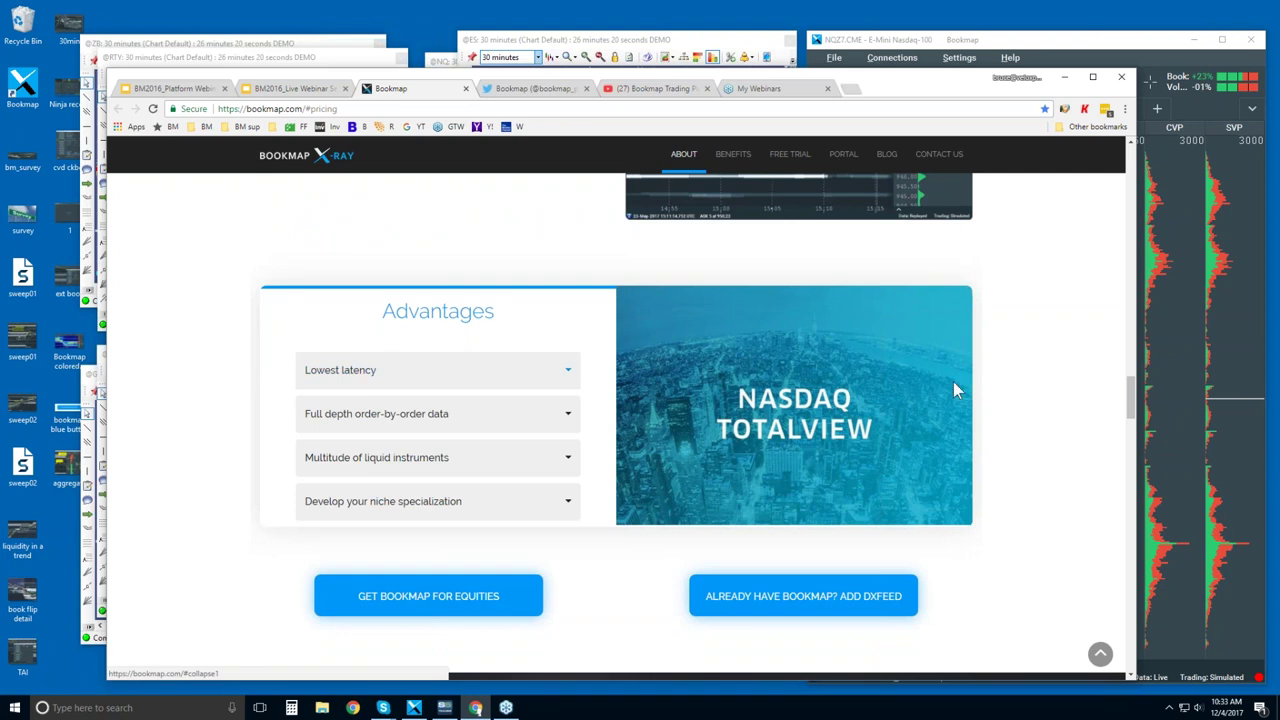
pyautogui.moveTo(1128, 389); pyautogui.dragTo(1127, 471)
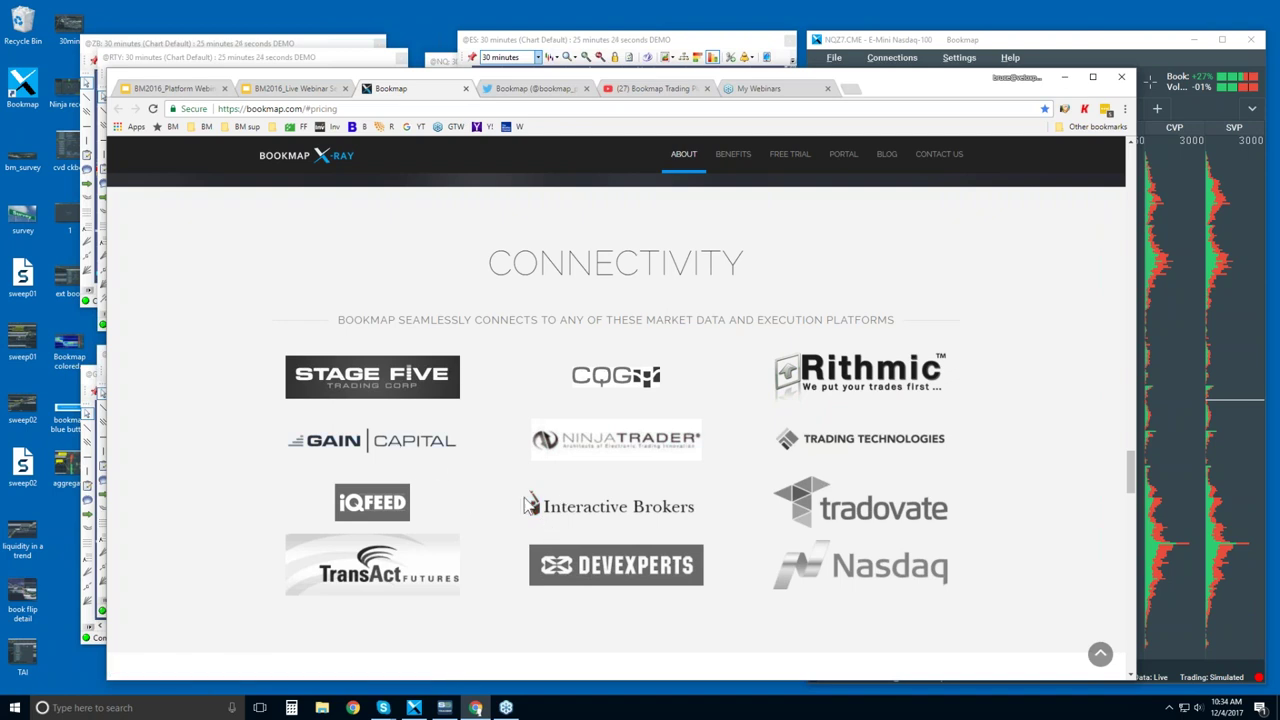
pyautogui.scroll(-5, 635, 190)
pyautogui.scroll(-2, 651, 258)
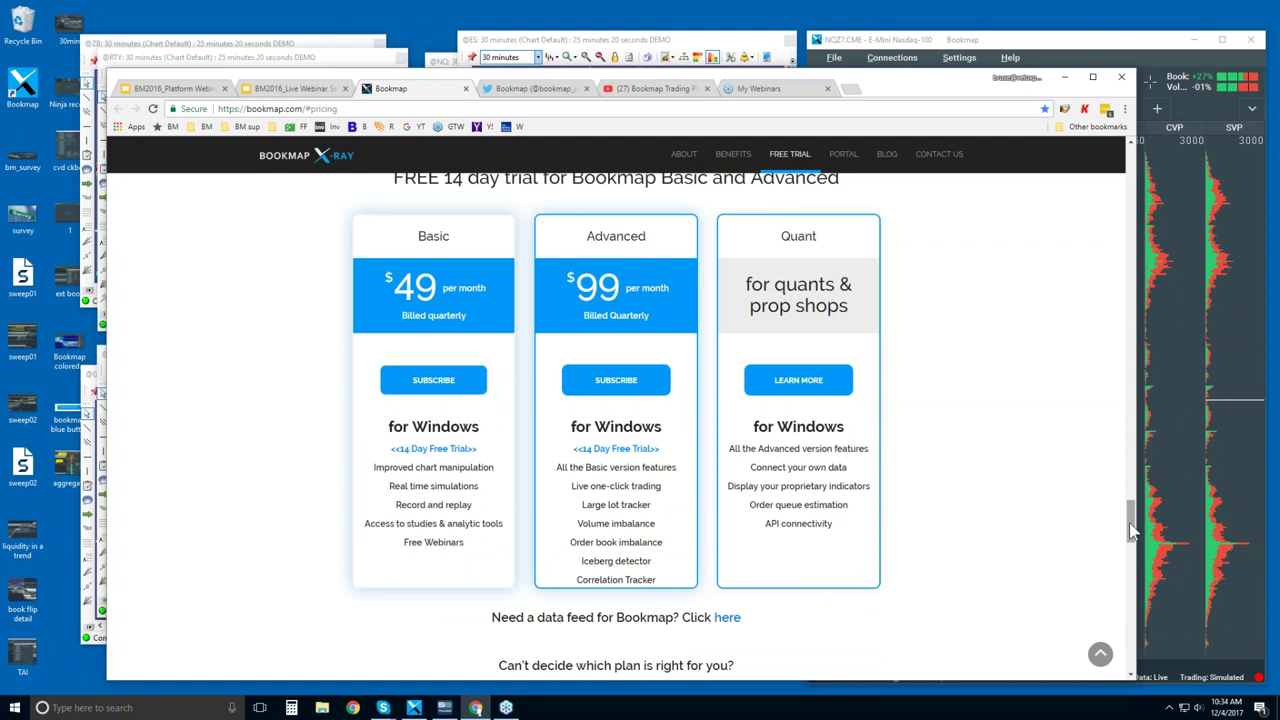
pyautogui.scroll(1, 1128, 521)
pyautogui.scroll(-1, 1130, 527)
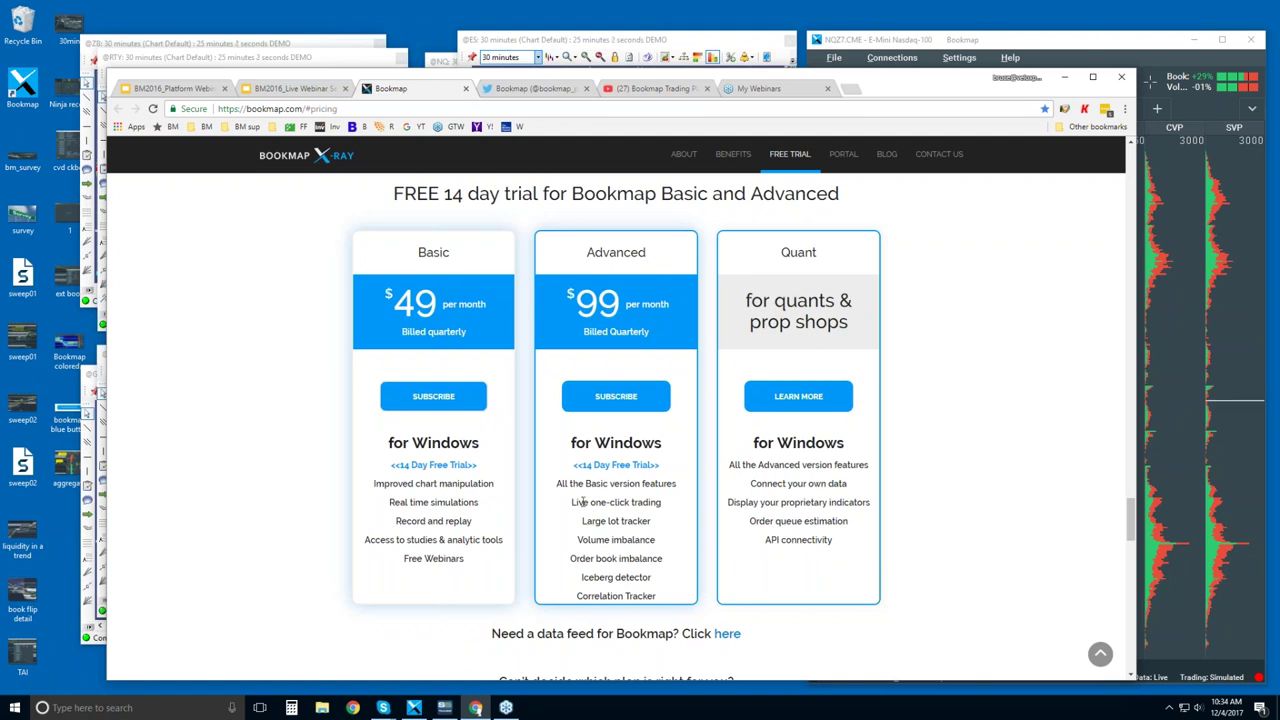
# Highlight the Advanced plan's feature list, including Large lot tracker and Iceberg detector, and review the plan comparison area
pyautogui.moveTo(571, 502); pyautogui.dragTo(658, 600)
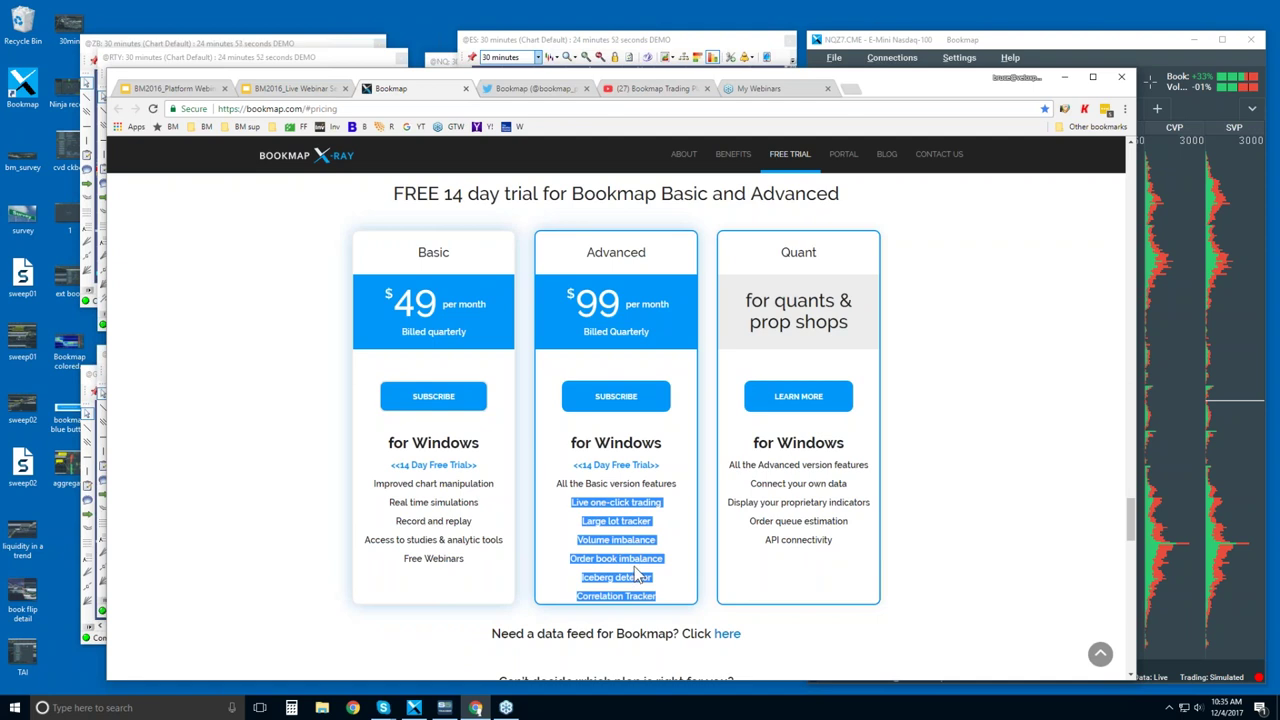
pyautogui.click(597, 521)
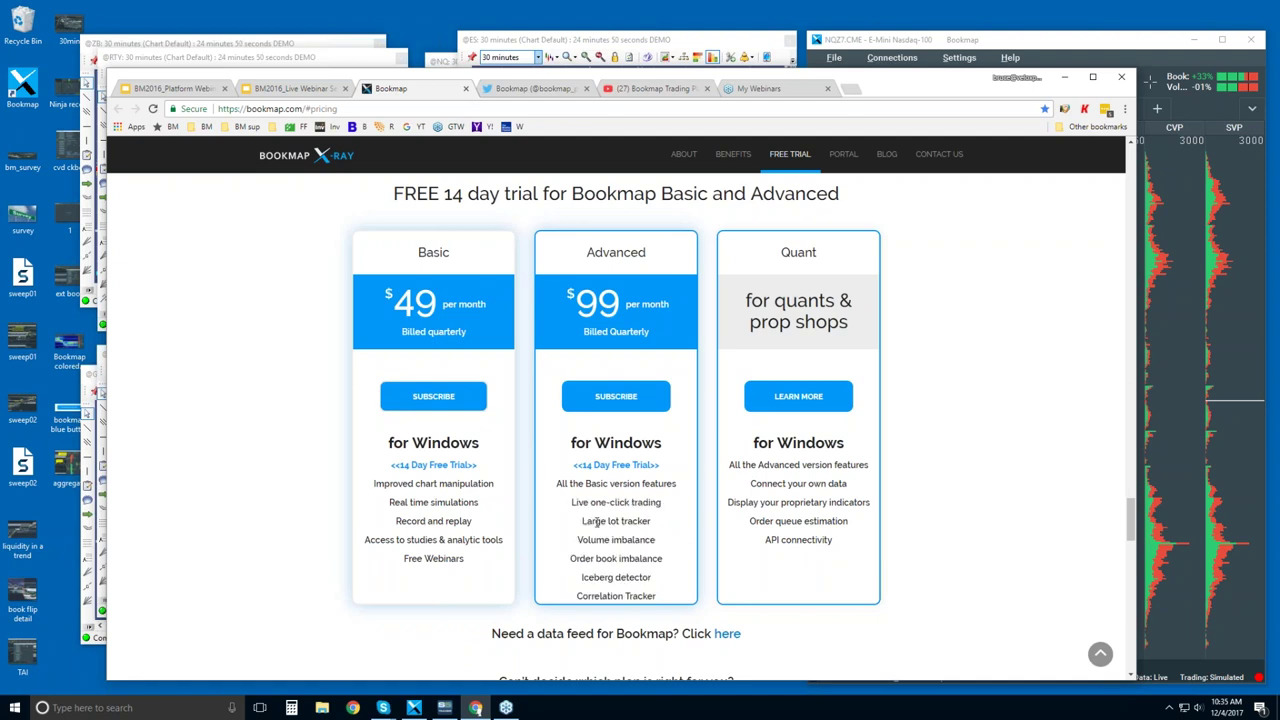
pyautogui.moveTo(597, 521); pyautogui.dragTo(632, 522)
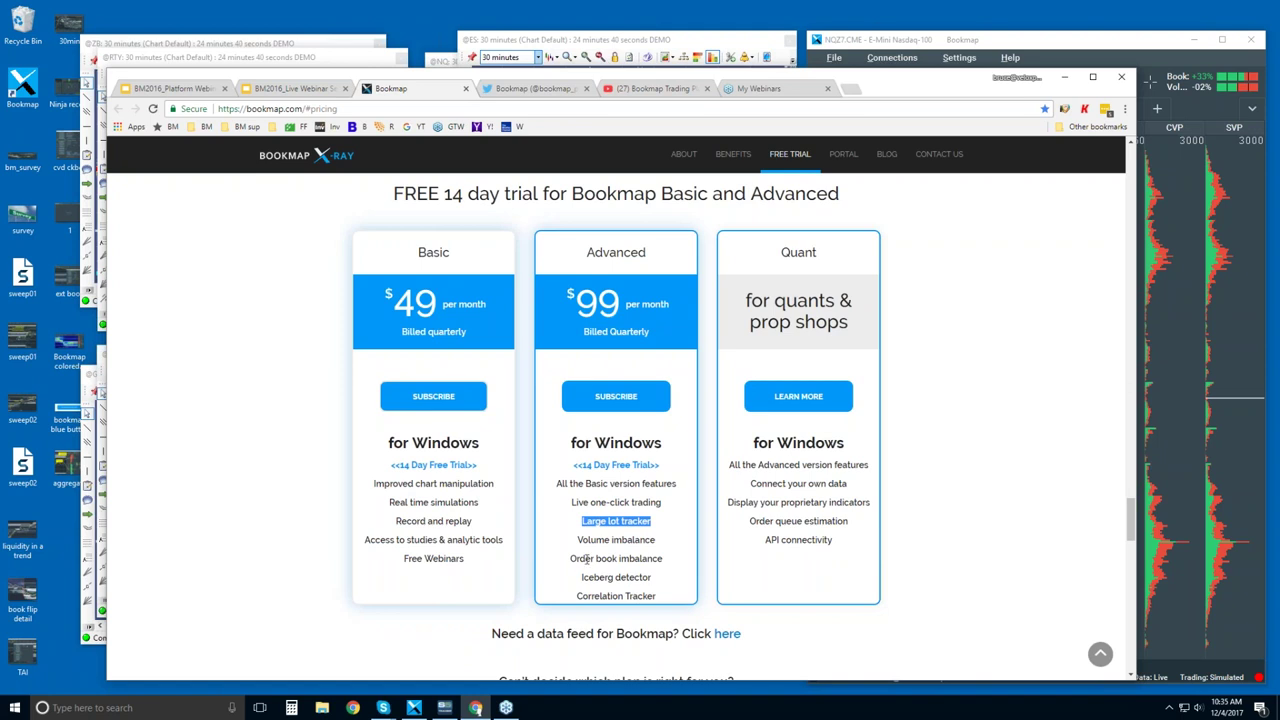
pyautogui.moveTo(582, 577); pyautogui.dragTo(627, 580)
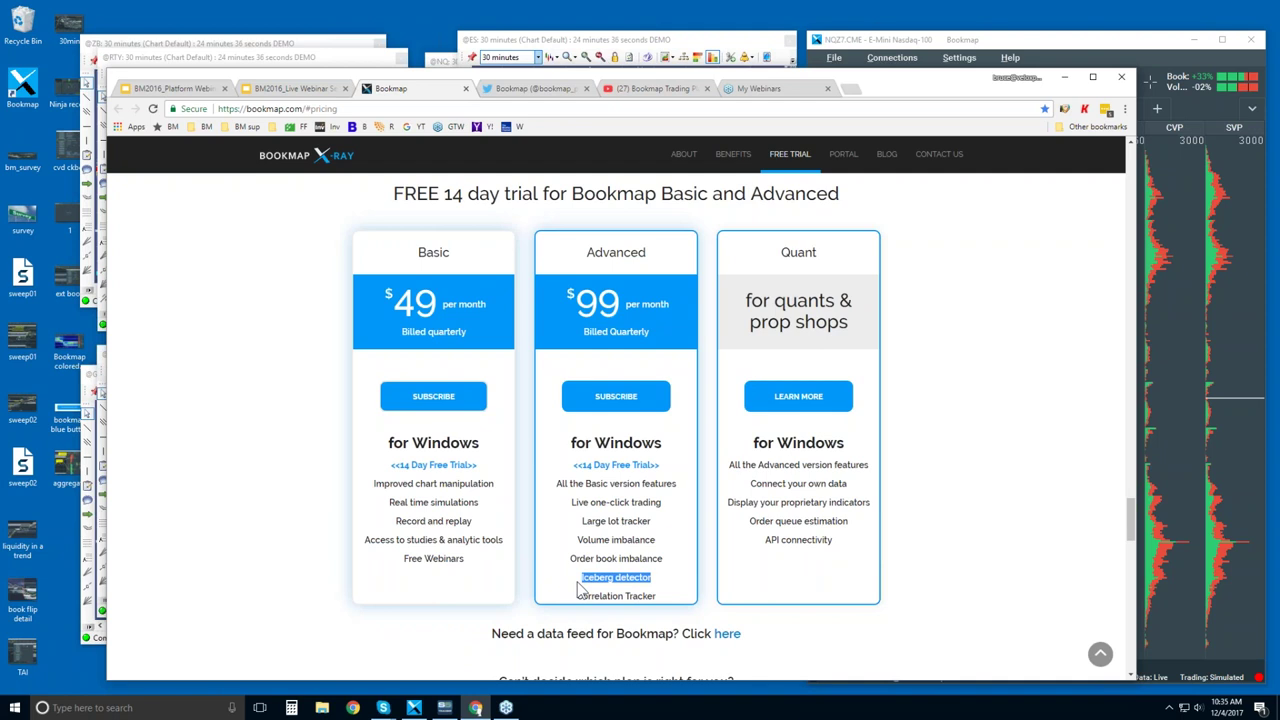
pyautogui.click(649, 577)
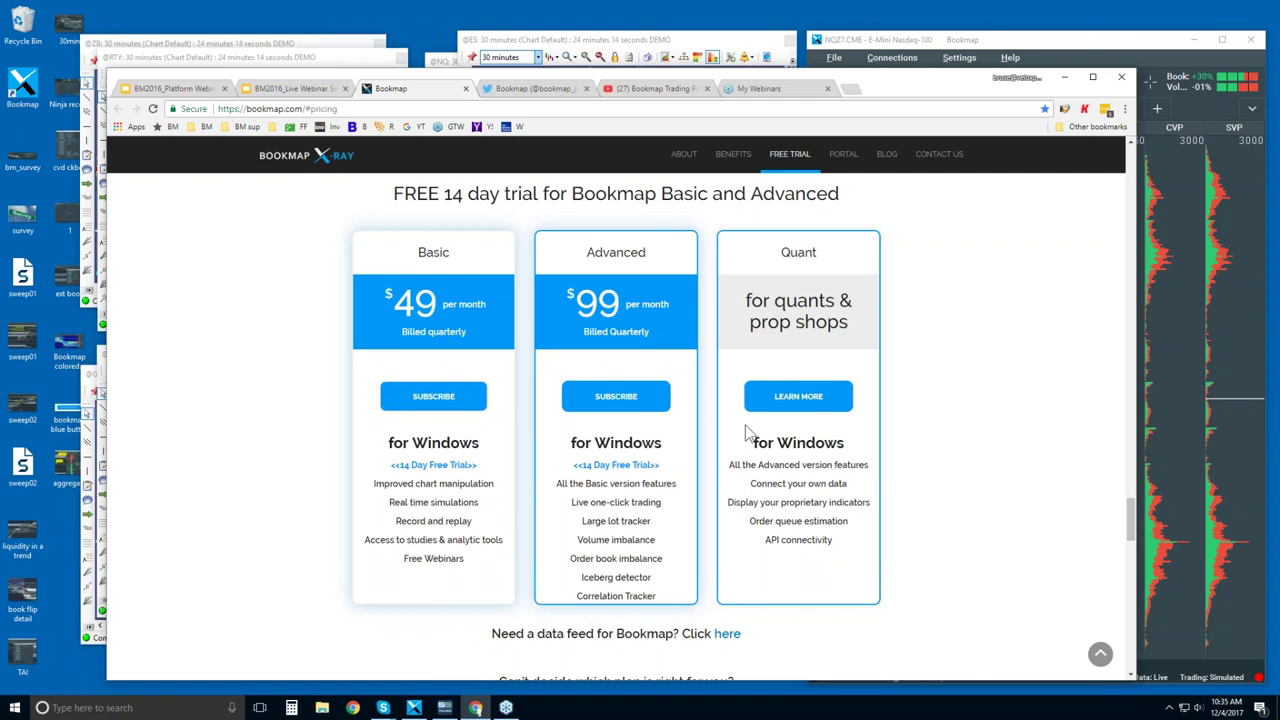
pyautogui.scroll(-2, 748, 430)
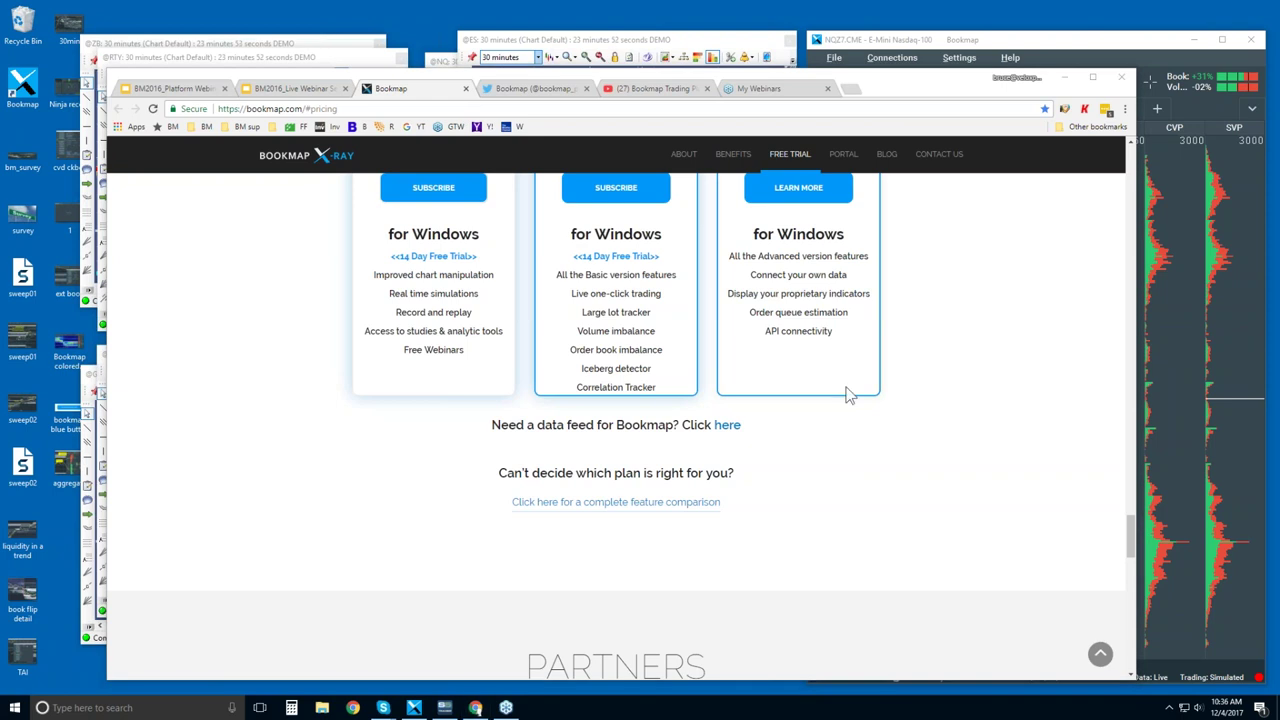
# Show Bookmap's Twitter page, view the Dec 1 post's chart image enlarged, and close it
pyautogui.click(535, 90)
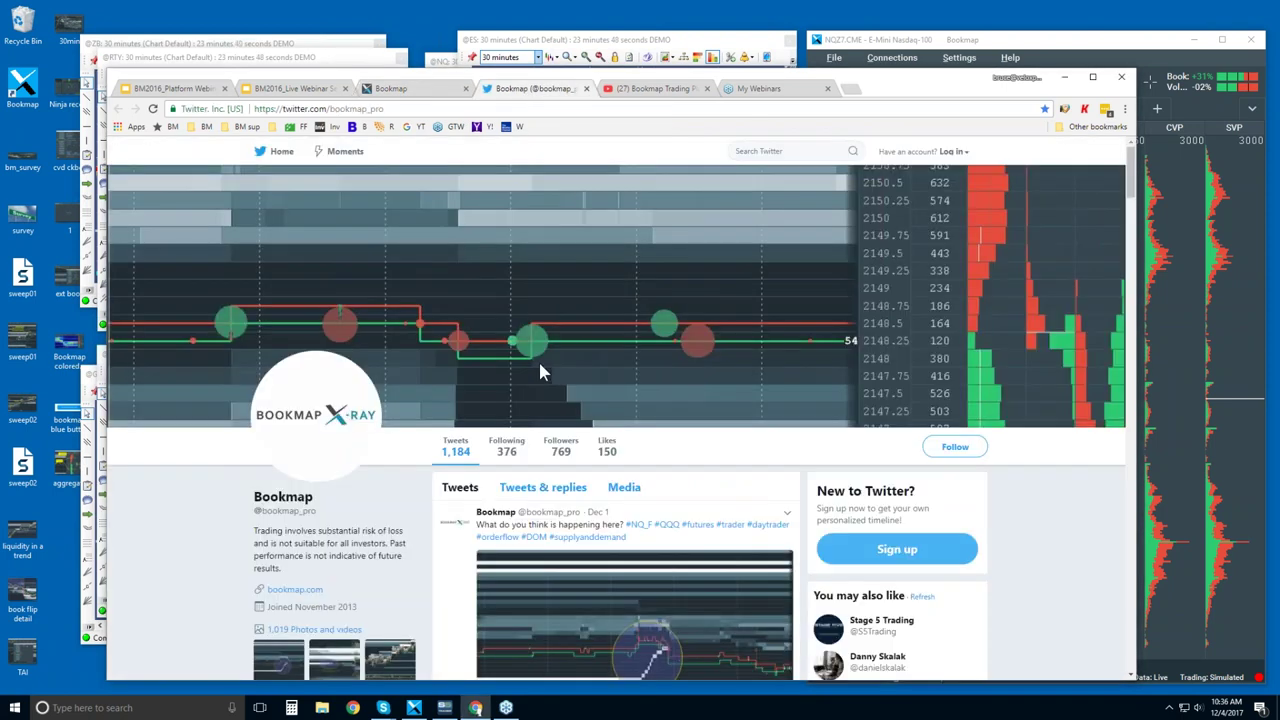
pyautogui.scroll(-1, 540, 370)
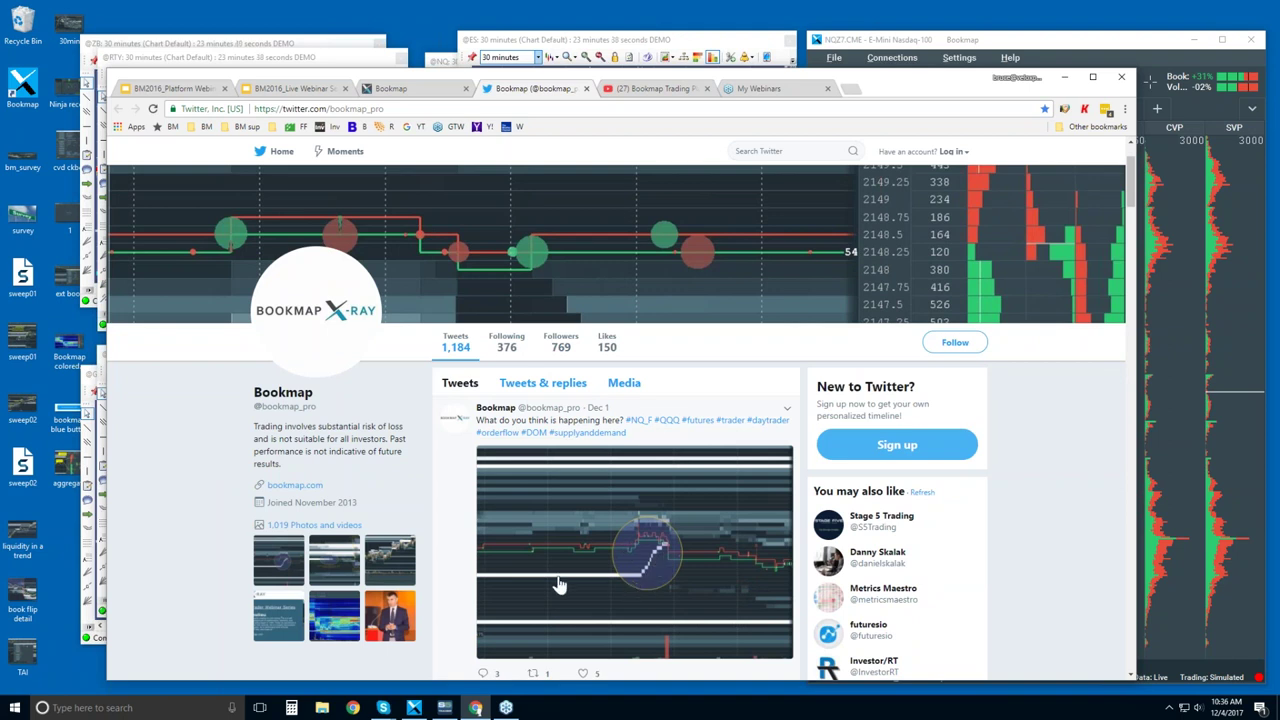
pyautogui.click(658, 540)
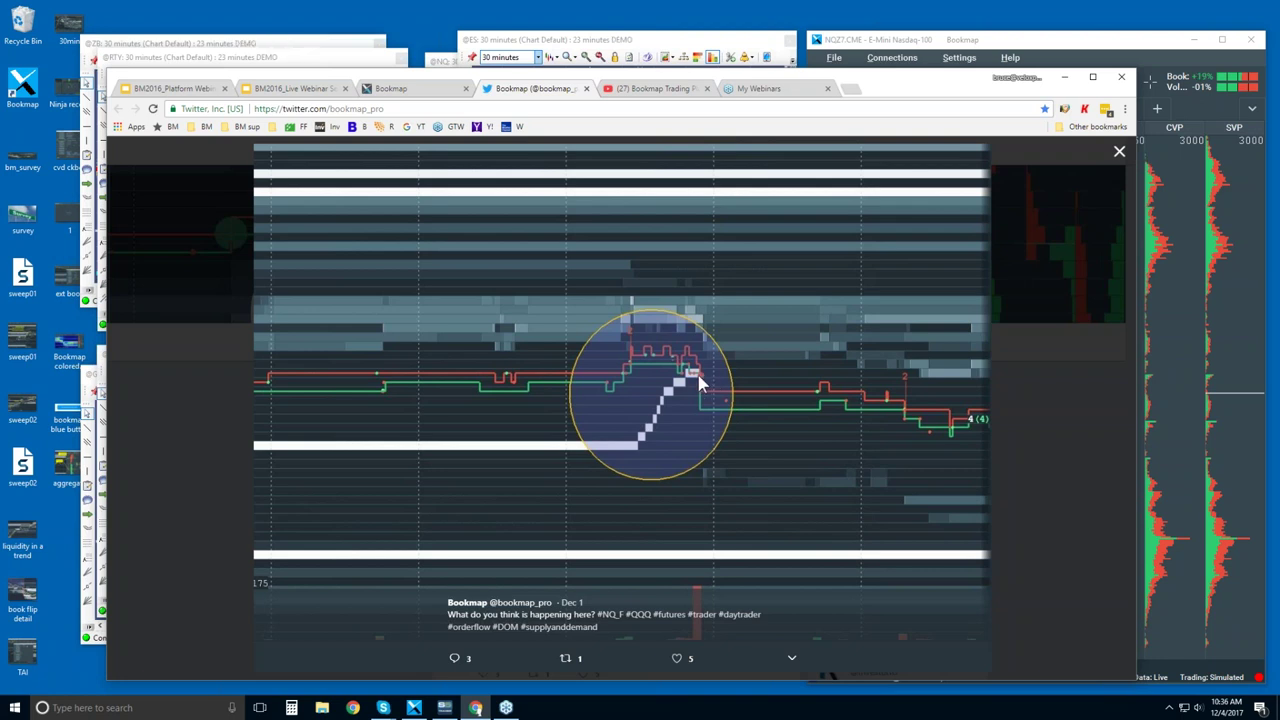
pyautogui.click(1119, 151)
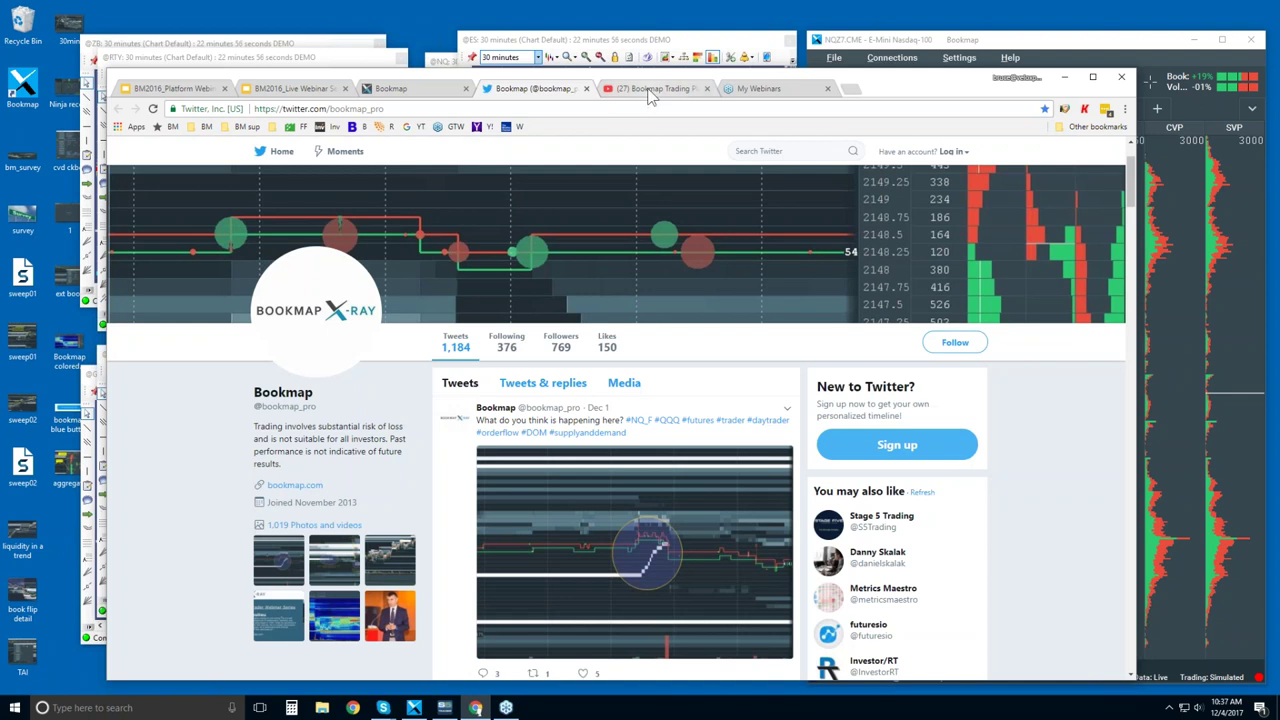
# Browse the Bookmap Trading Platform YouTube channel's intro, features and order flow video sections
pyautogui.click(651, 89)
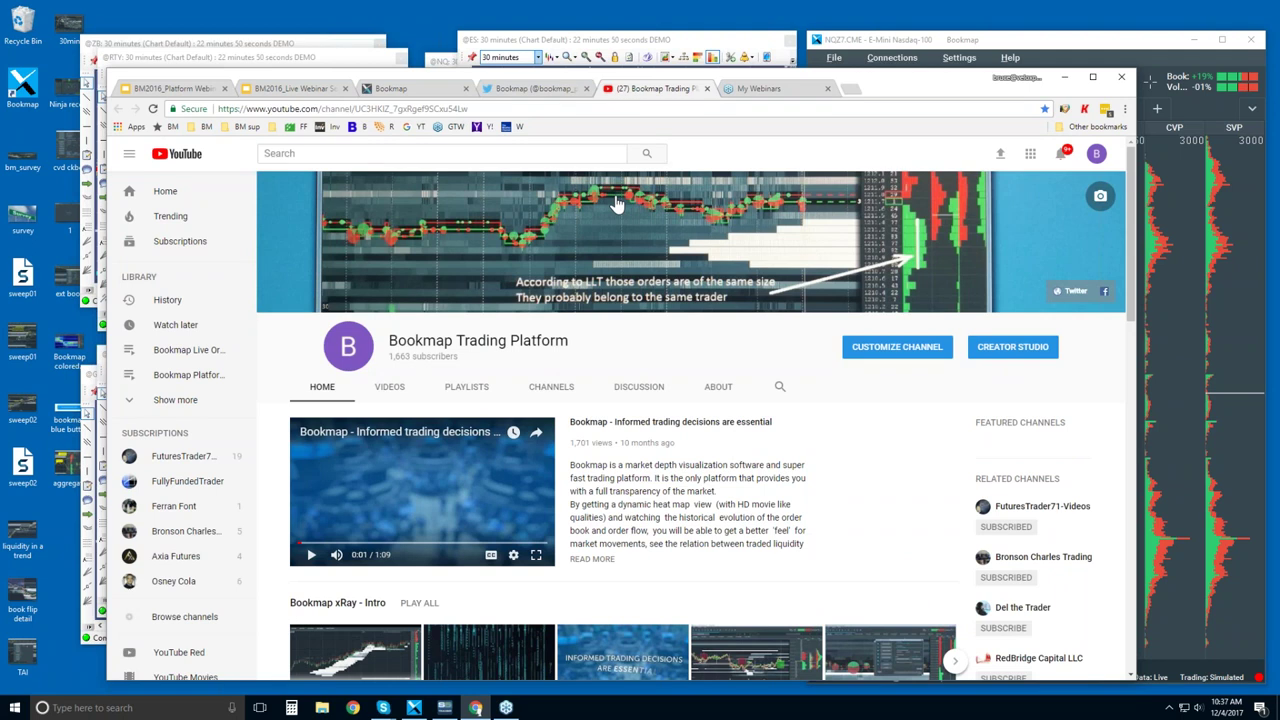
pyautogui.scroll(-2, 583, 251)
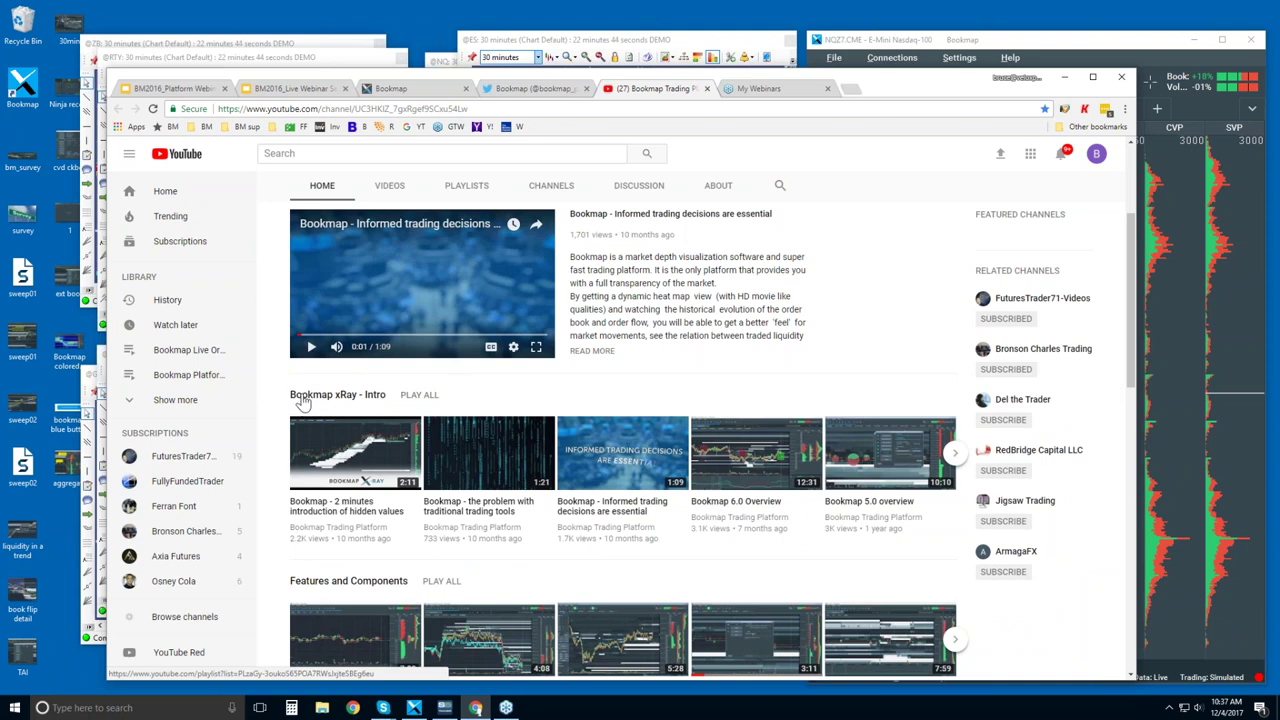
pyautogui.scroll(-1, 375, 400)
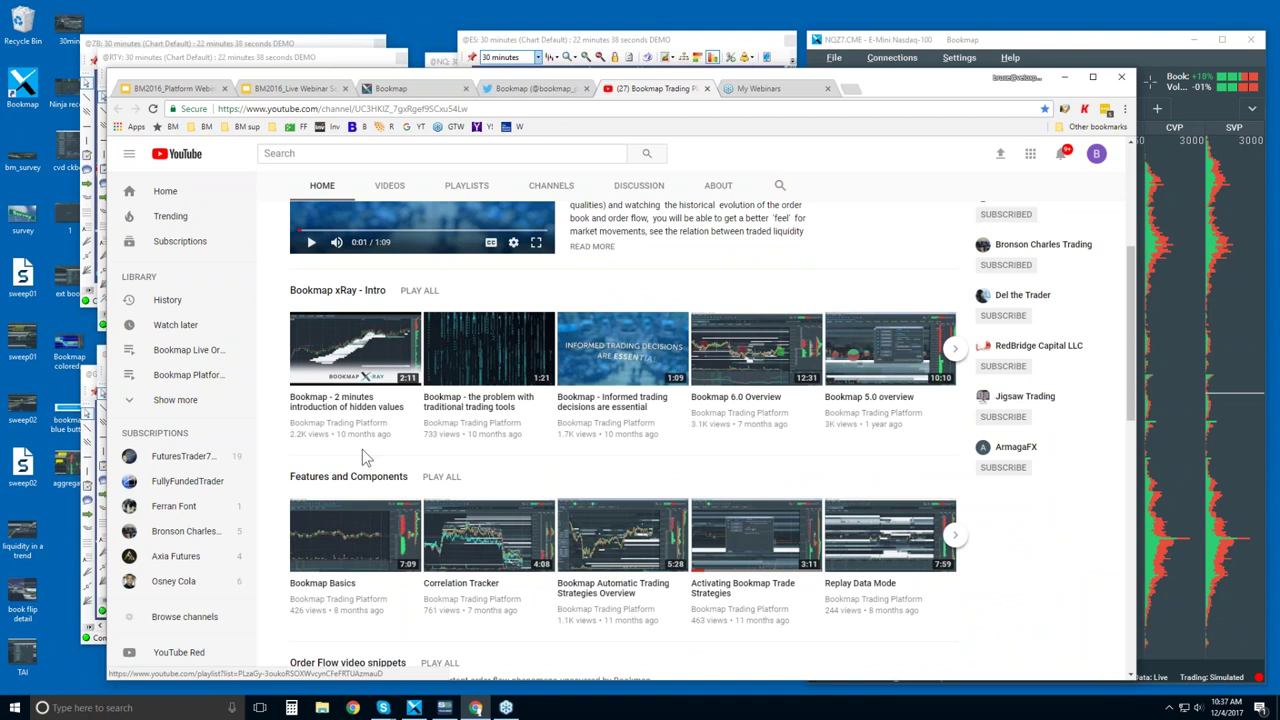
pyautogui.scroll(-1, 372, 455)
pyautogui.scroll(-2, 372, 453)
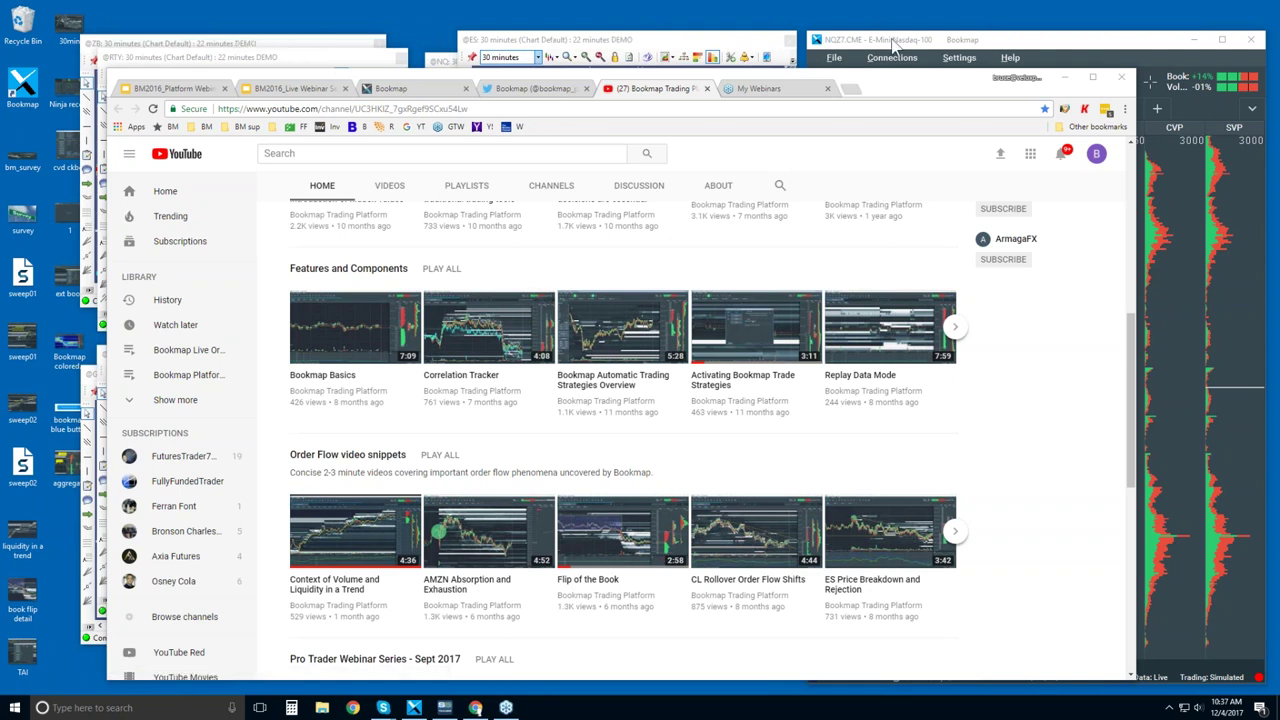
# Switch to the Bookmap platform and maximize its window with the NQZ7.CME chart
pyautogui.click(1012, 47)
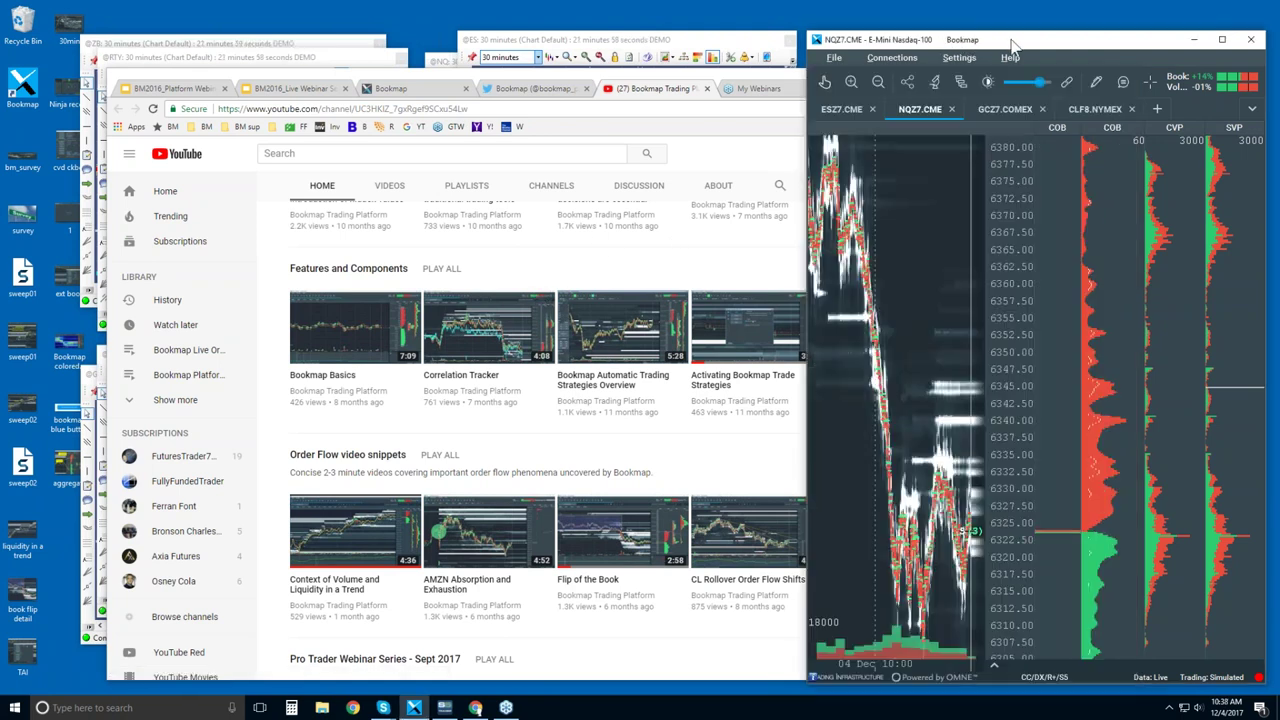
pyautogui.doubleClick(1012, 47)
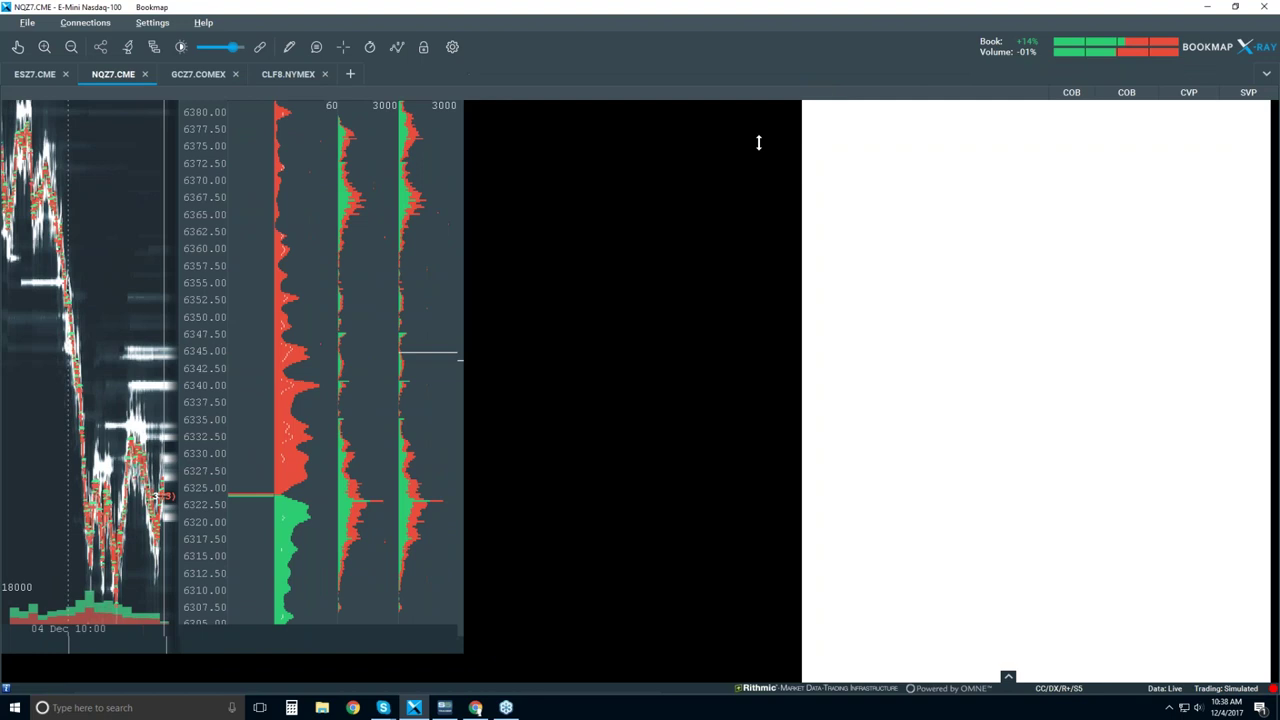
pyautogui.scroll(-2, 734, 150)
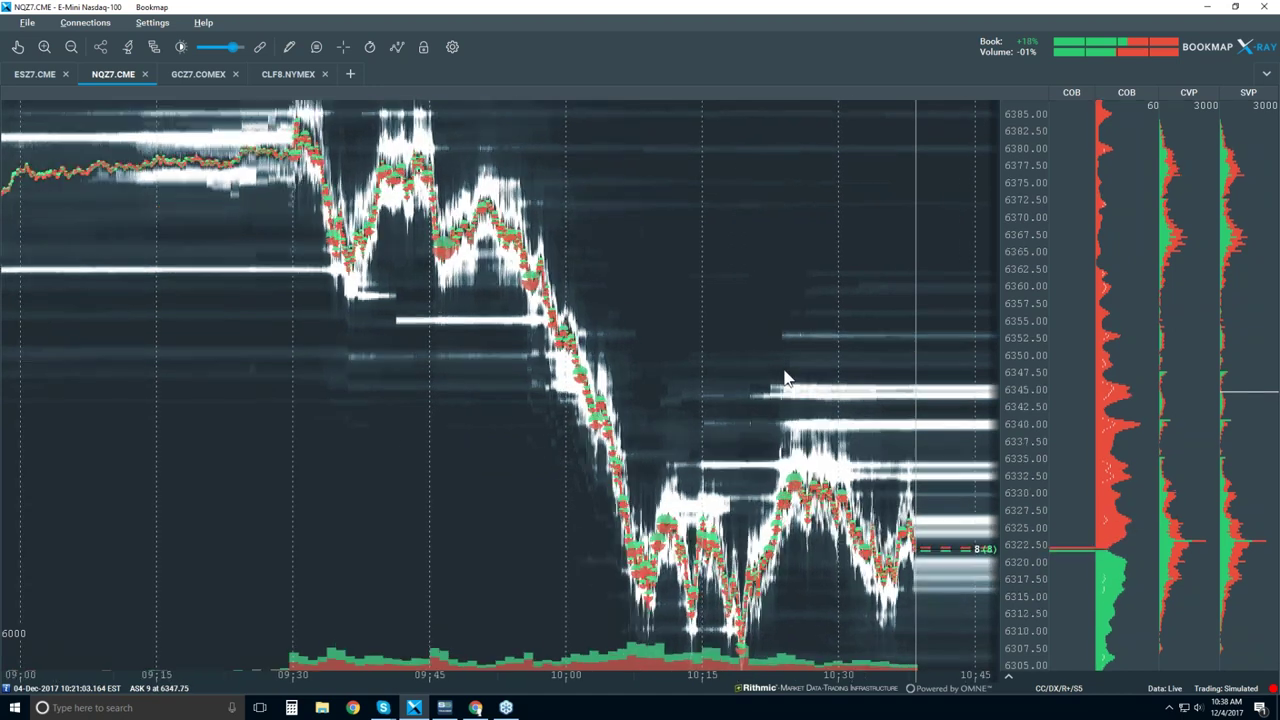
# Examine the most recent minutes of NQZ7.CME price action and heatmap liquidity at close range
pyautogui.scroll(3, 706, 378)
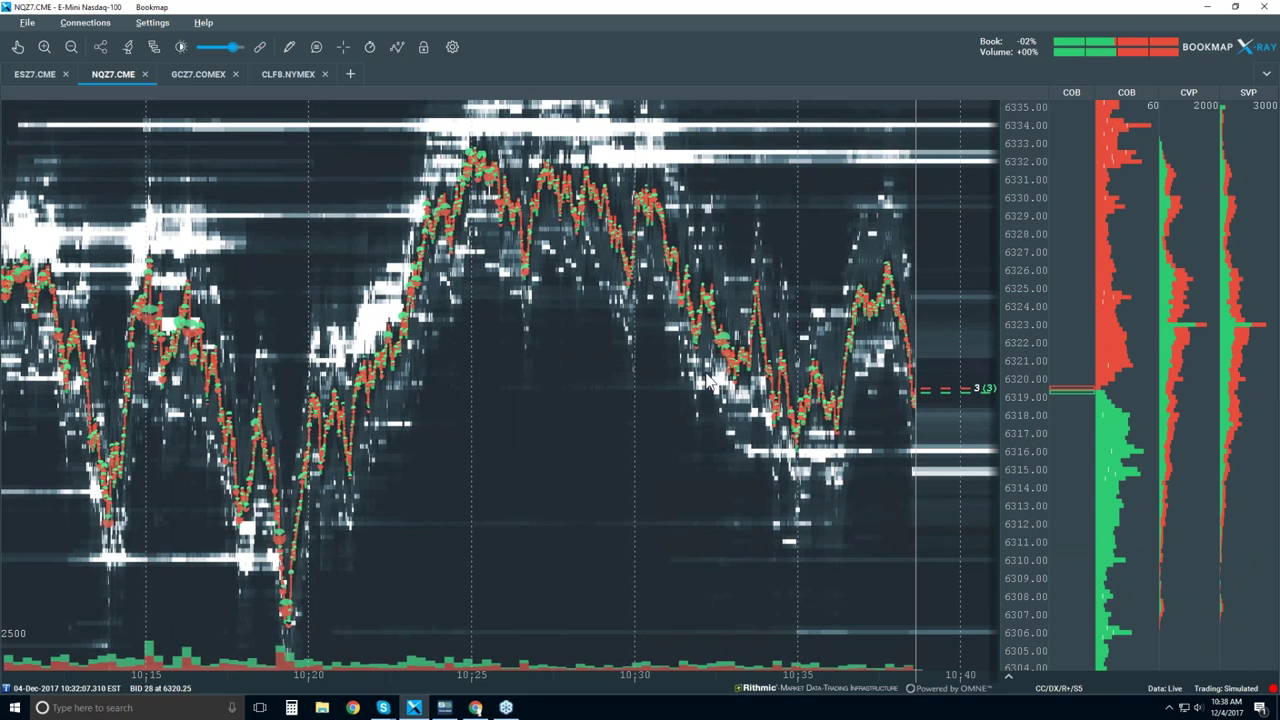
pyautogui.scroll(3, 706, 380)
pyautogui.scroll(2, 706, 380)
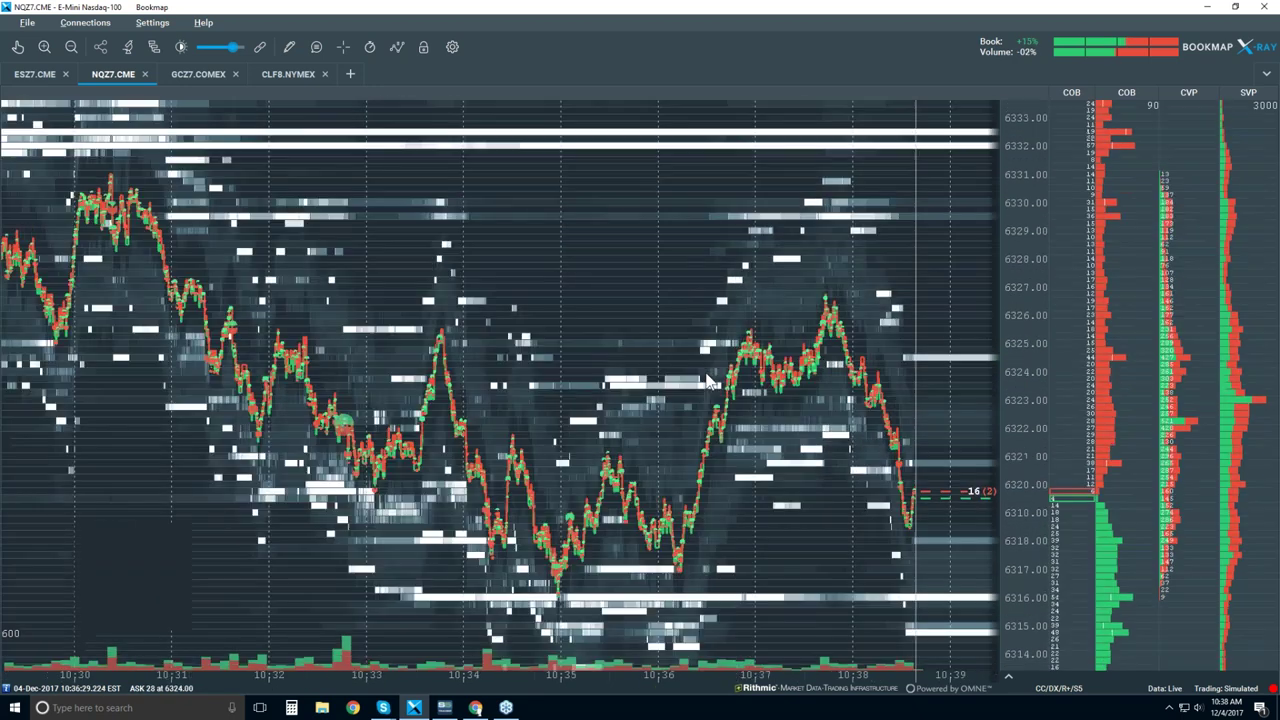
pyautogui.scroll(2, 706, 380)
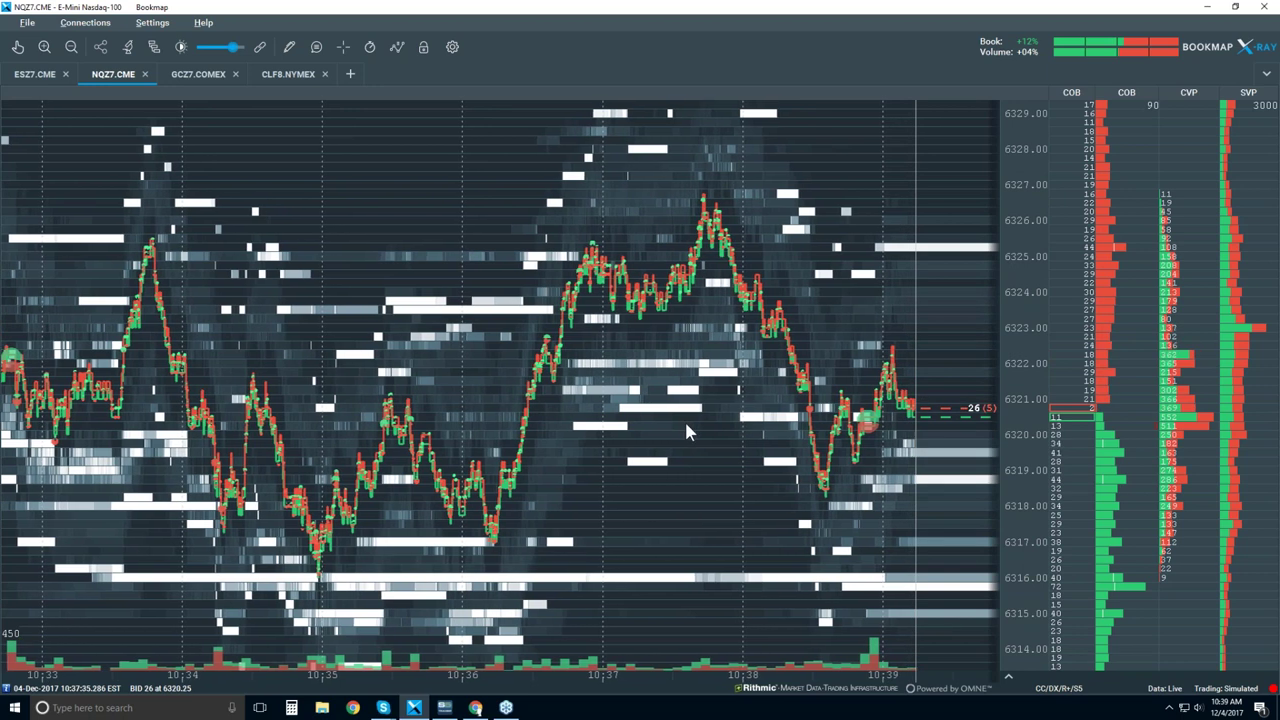
pyautogui.scroll(-1, 684, 430)
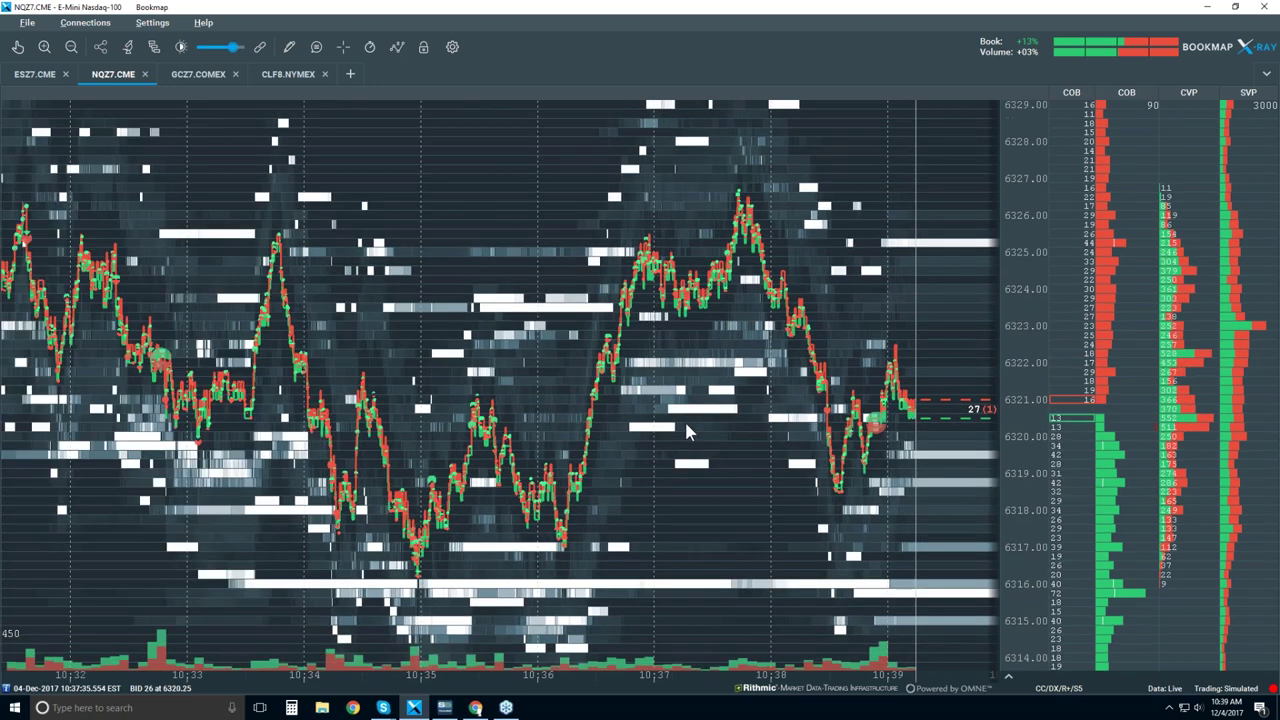
pyautogui.scroll(-2, 686, 428)
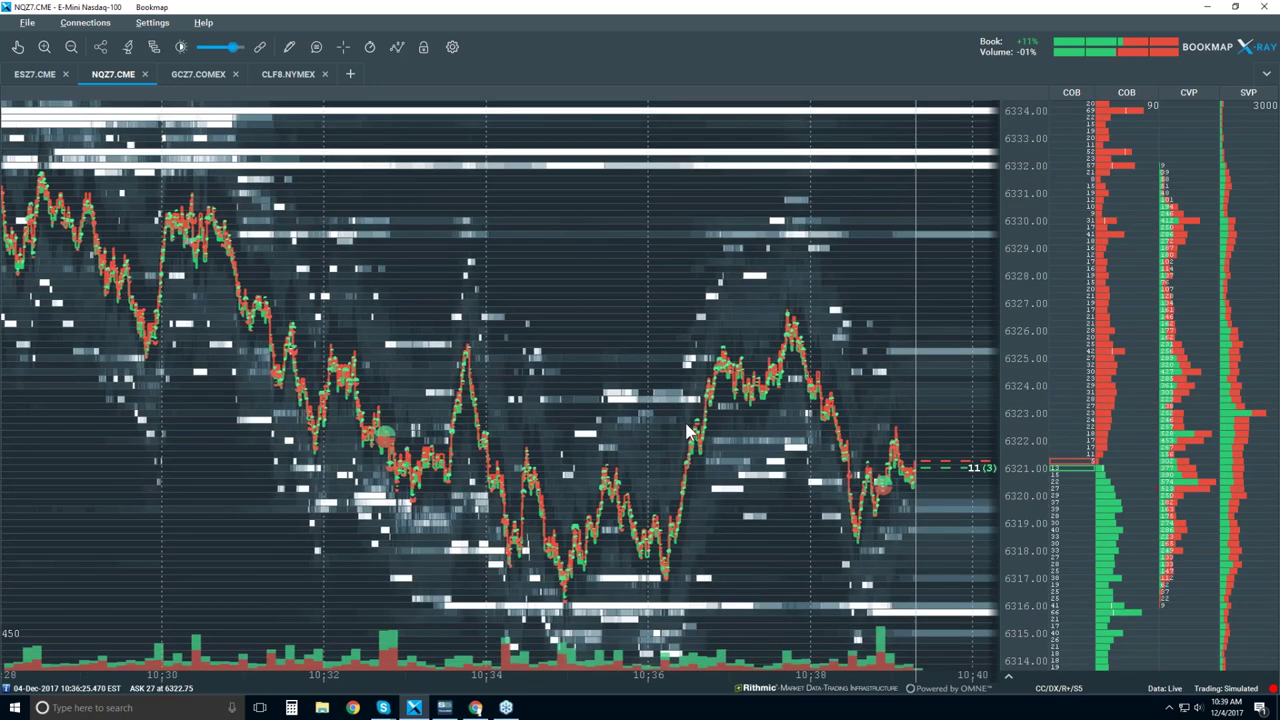
# Show candlestick bars on the NQZ7.CME chart and turn off the volume dots, best bid/ask and heatmap
pyautogui.click(421, 50)
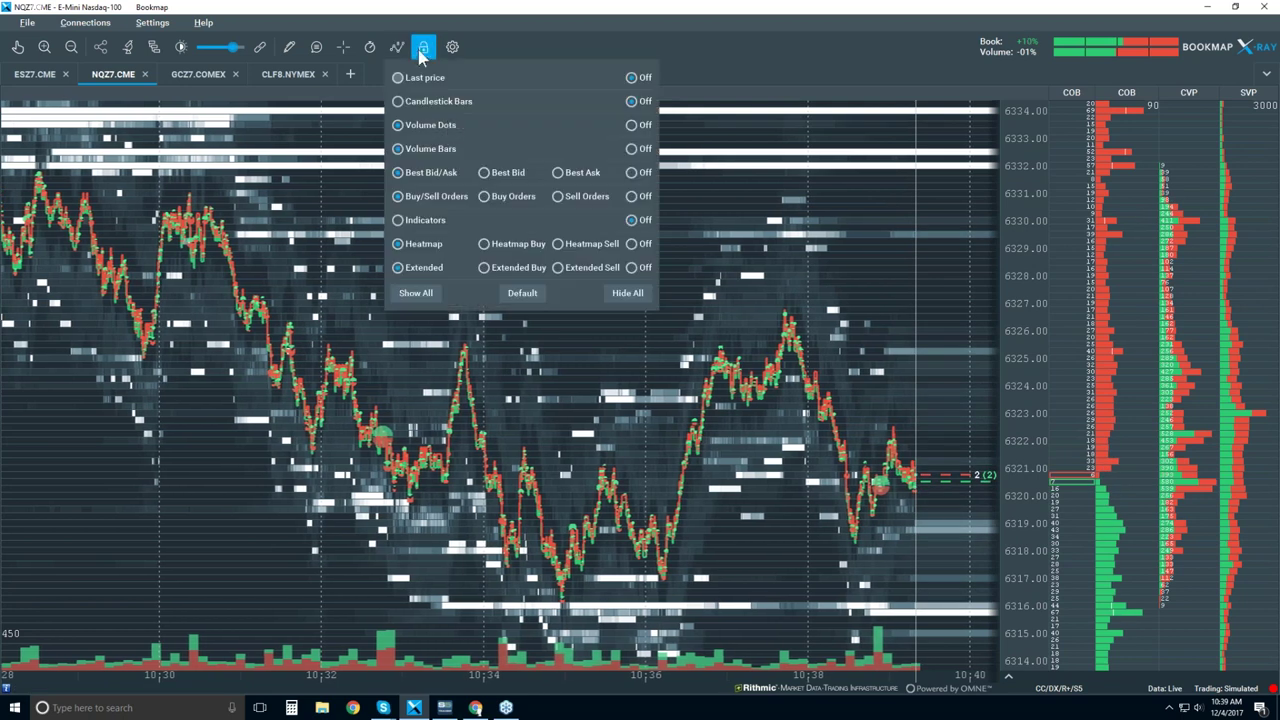
pyautogui.click(438, 104)
pyautogui.click(632, 126)
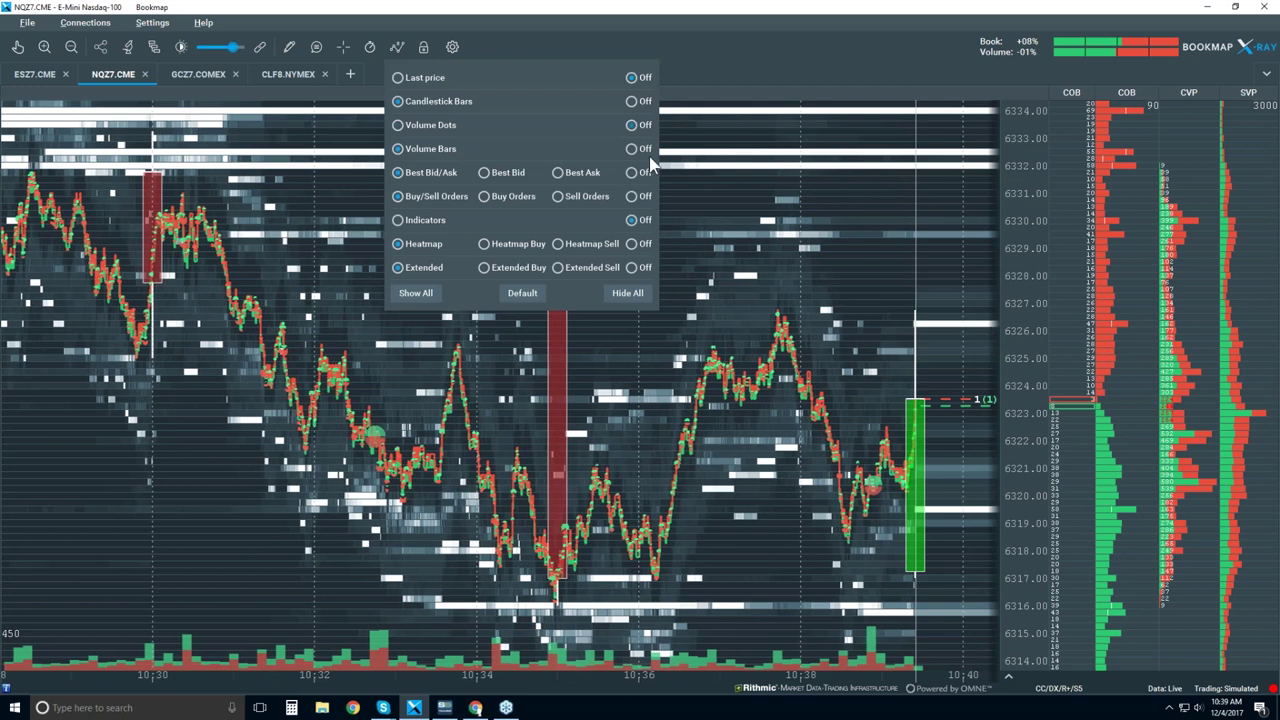
pyautogui.click(632, 172)
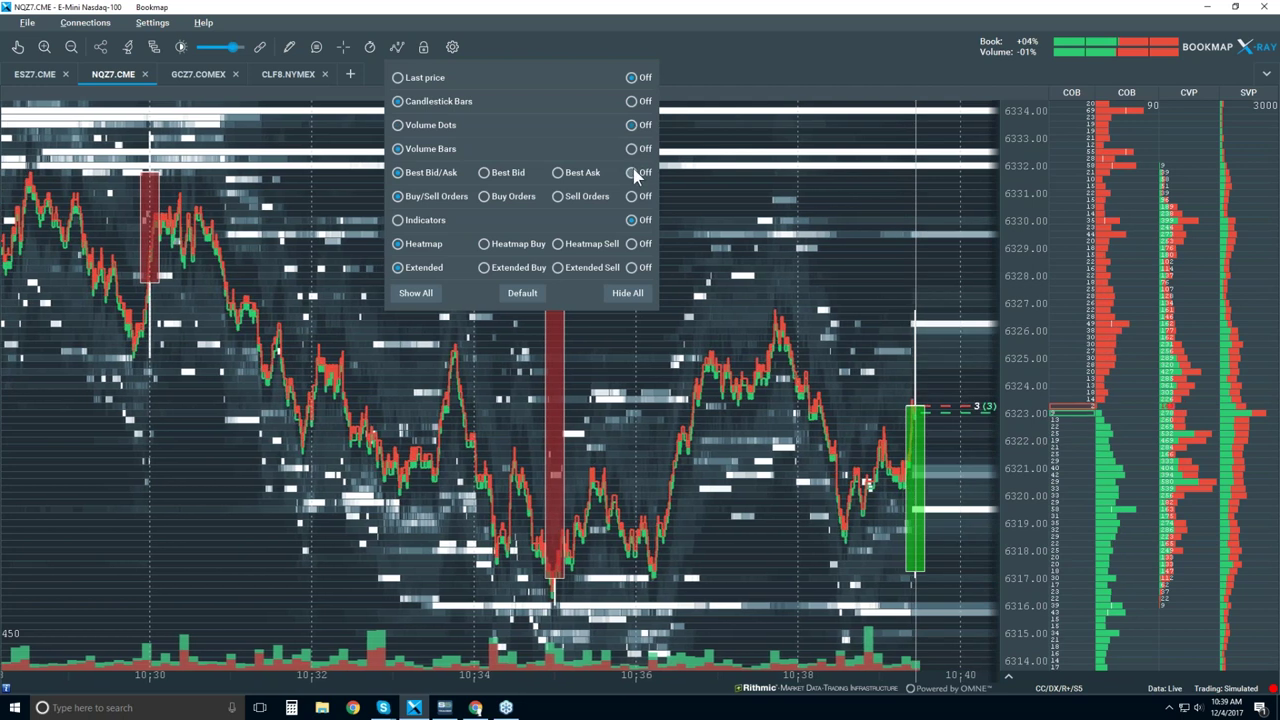
pyautogui.click(633, 244)
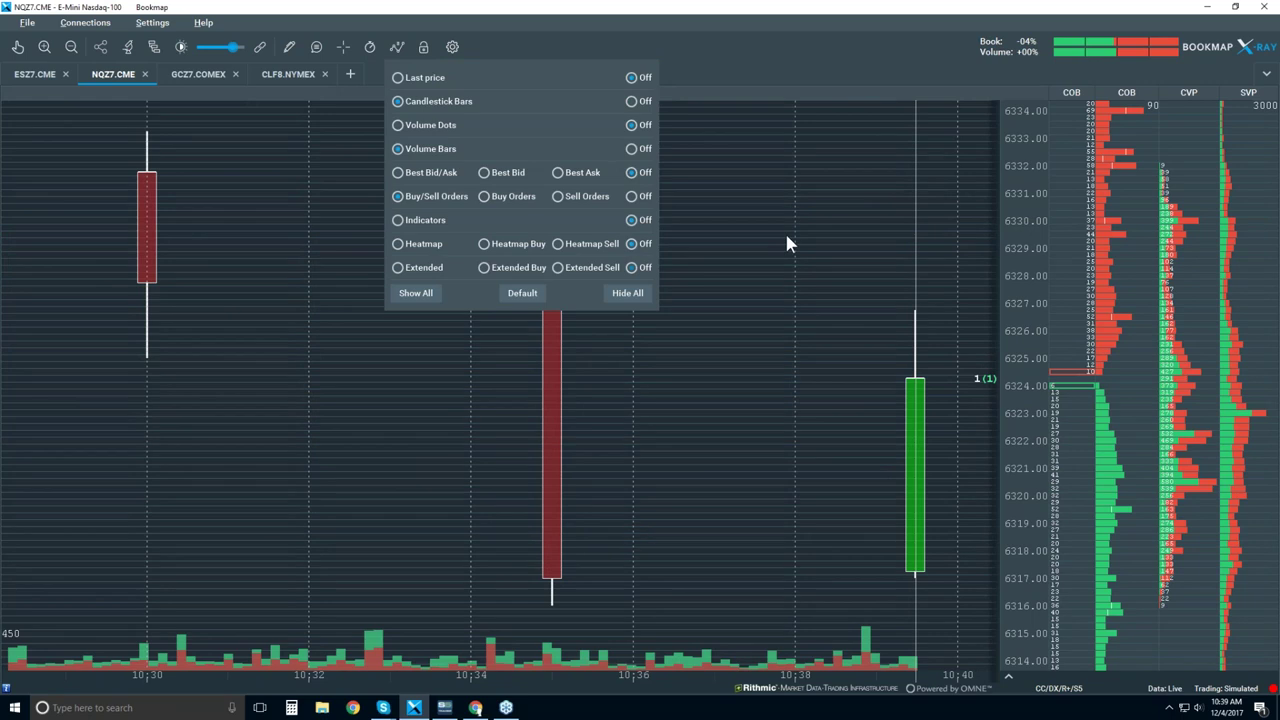
pyautogui.click(786, 243)
# Overlay the Best Bid/Ask lines on the candlesticks across the morning session
pyautogui.scroll(-3, 789, 243)
pyautogui.scroll(-2, 790, 243)
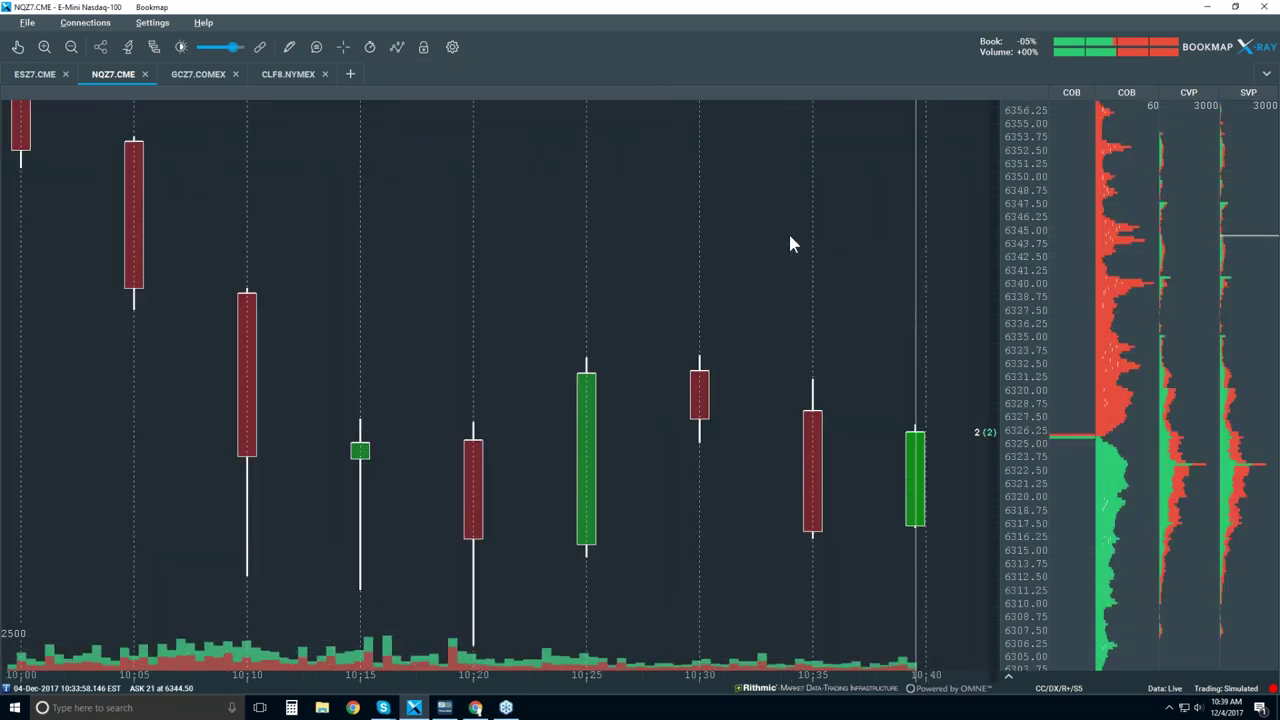
pyautogui.scroll(-3, 790, 243)
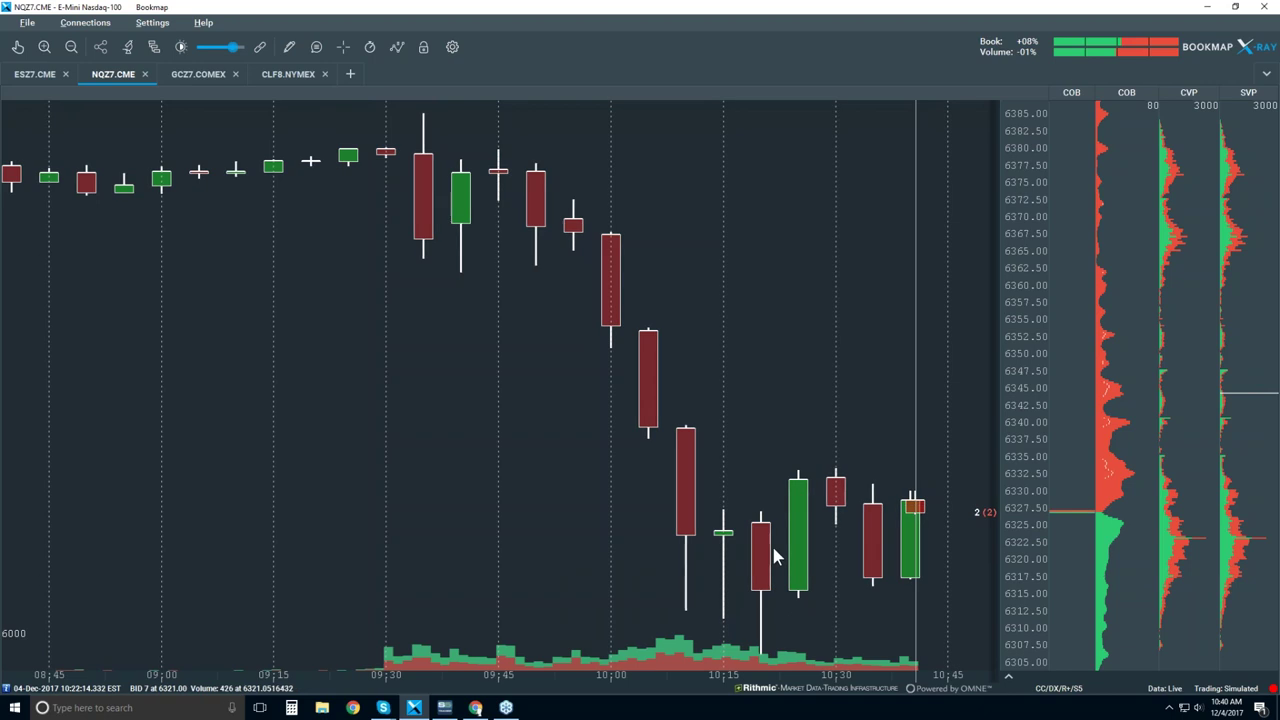
pyautogui.click(396, 47)
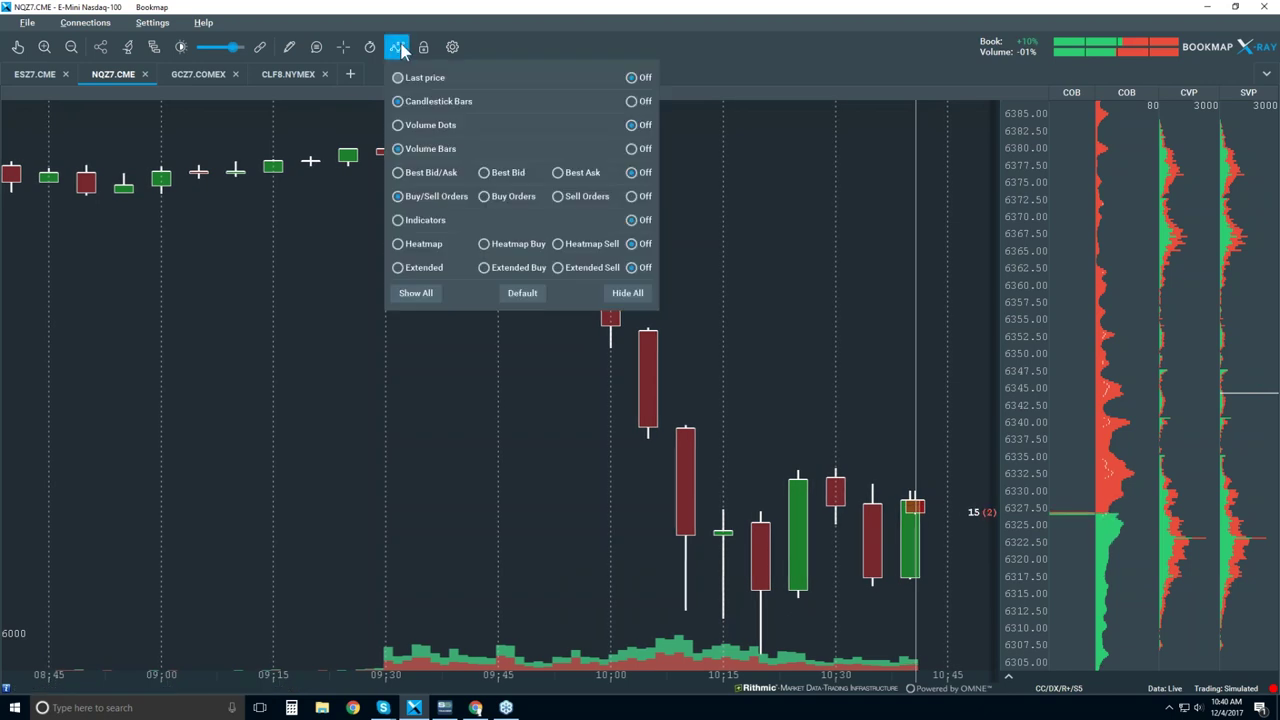
pyautogui.click(433, 174)
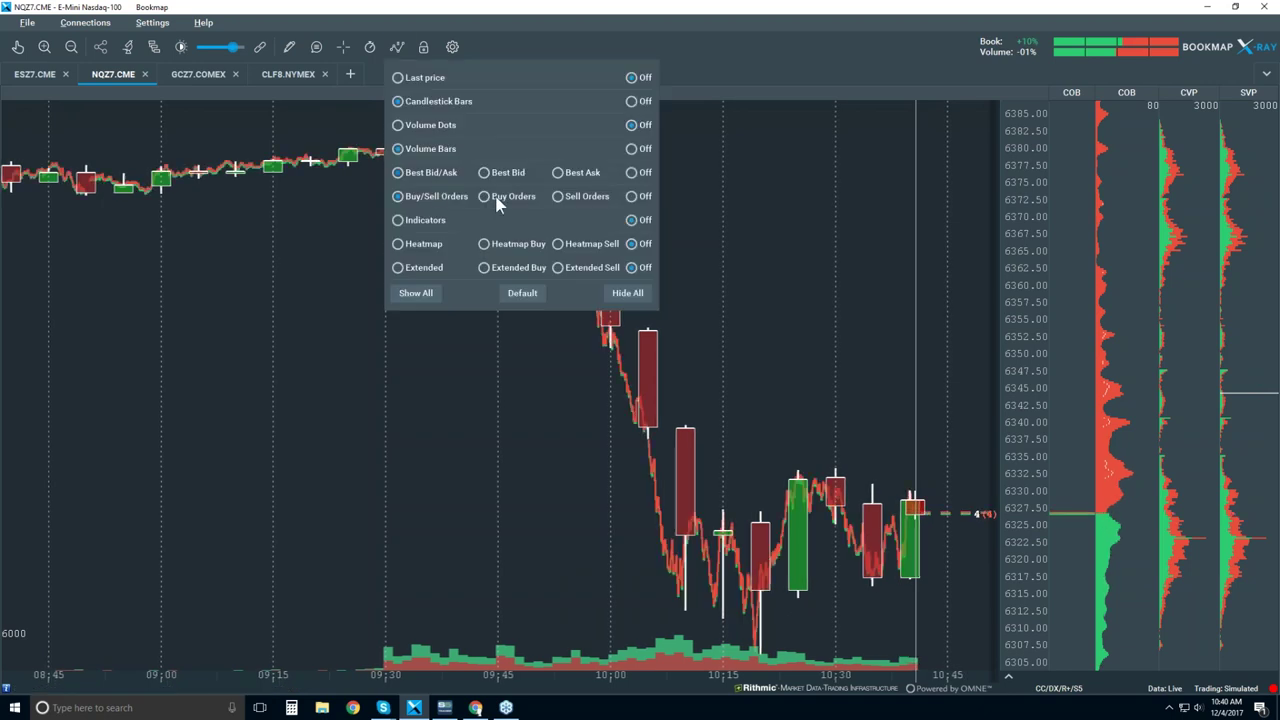
pyautogui.click(752, 322)
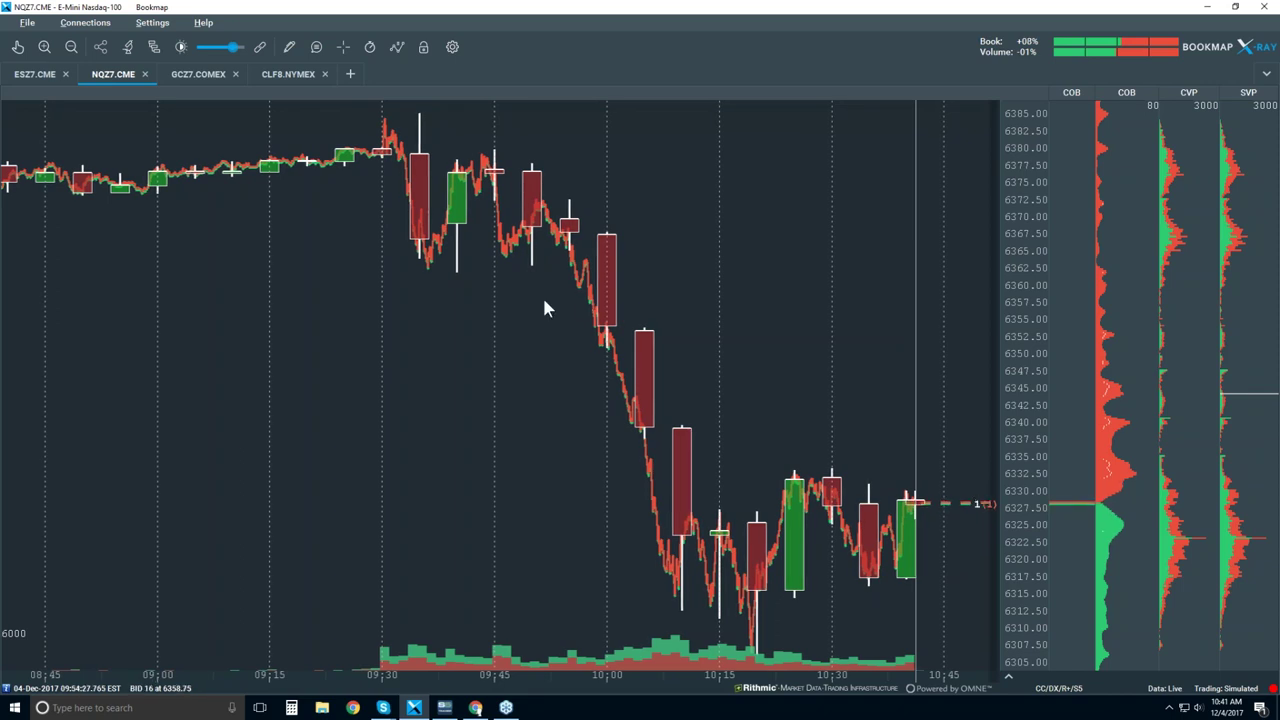
# Draw a horizontal line at about 6363.25 along the lows between 09:45 and 09:50, then leave drawing mode
pyautogui.click(18, 47)
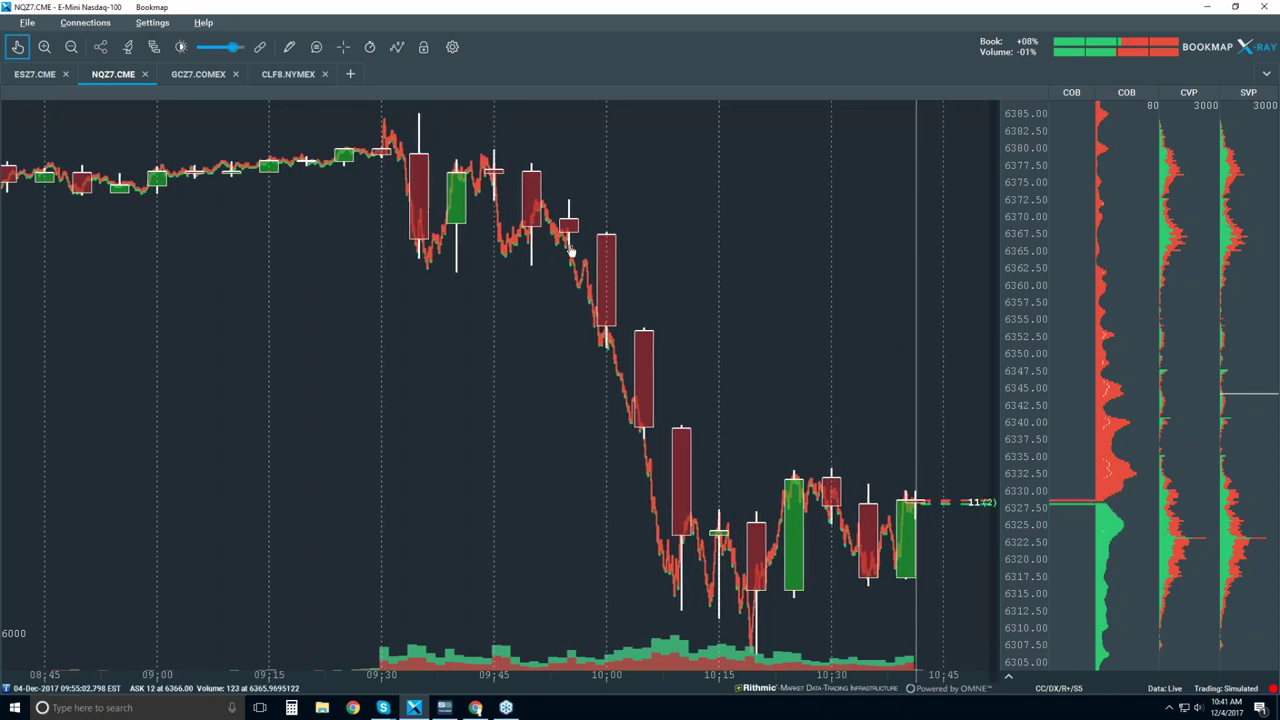
pyautogui.scroll(2, 568, 256)
pyautogui.scroll(2, 571, 262)
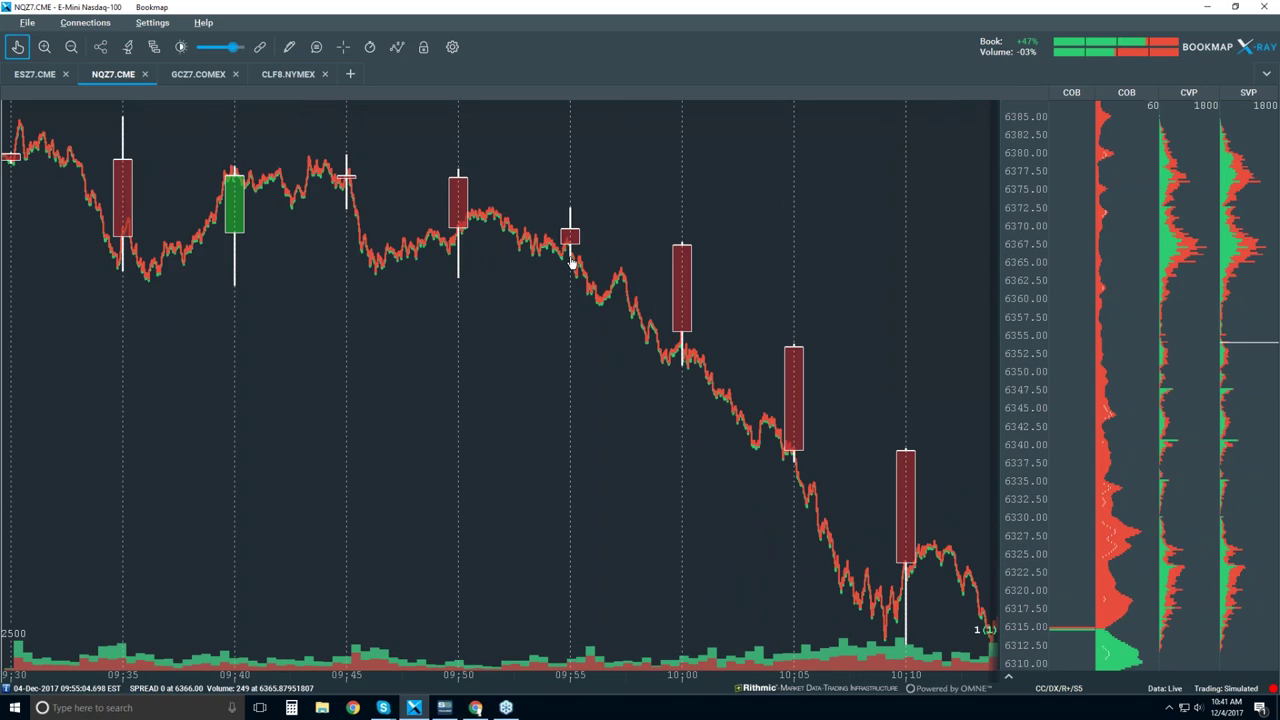
pyautogui.scroll(4, 586, 262)
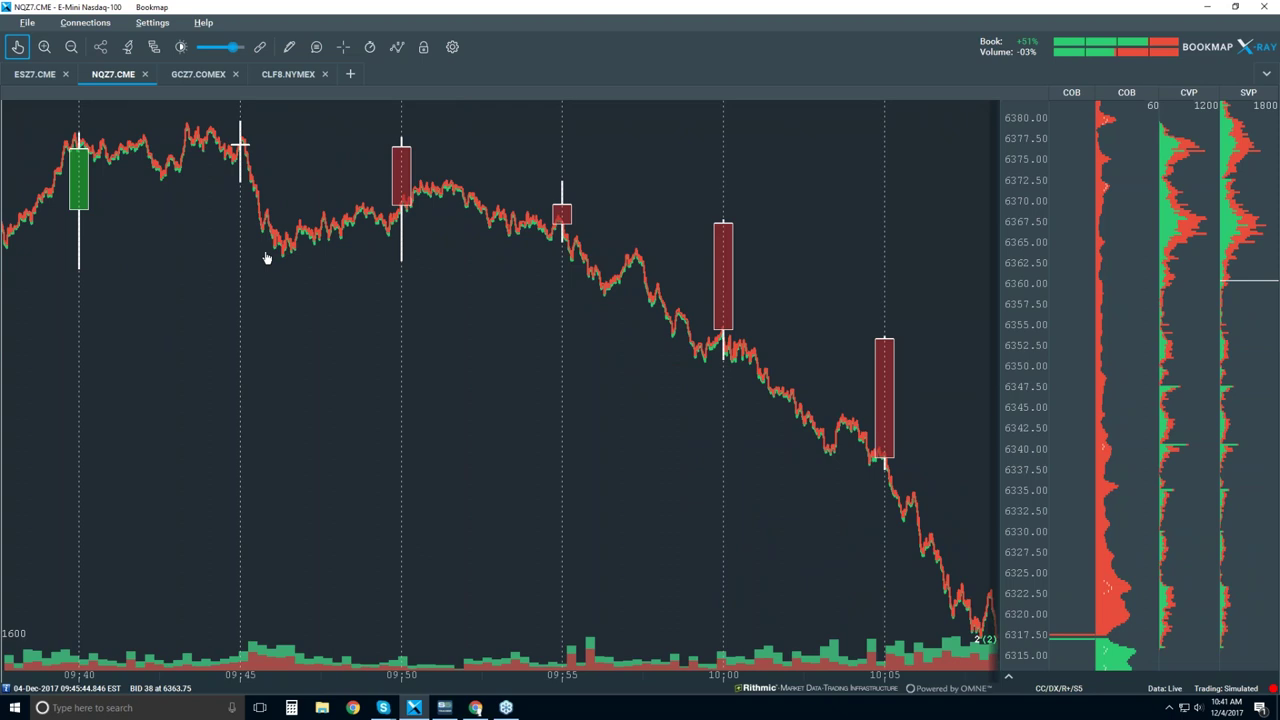
pyautogui.click(289, 47)
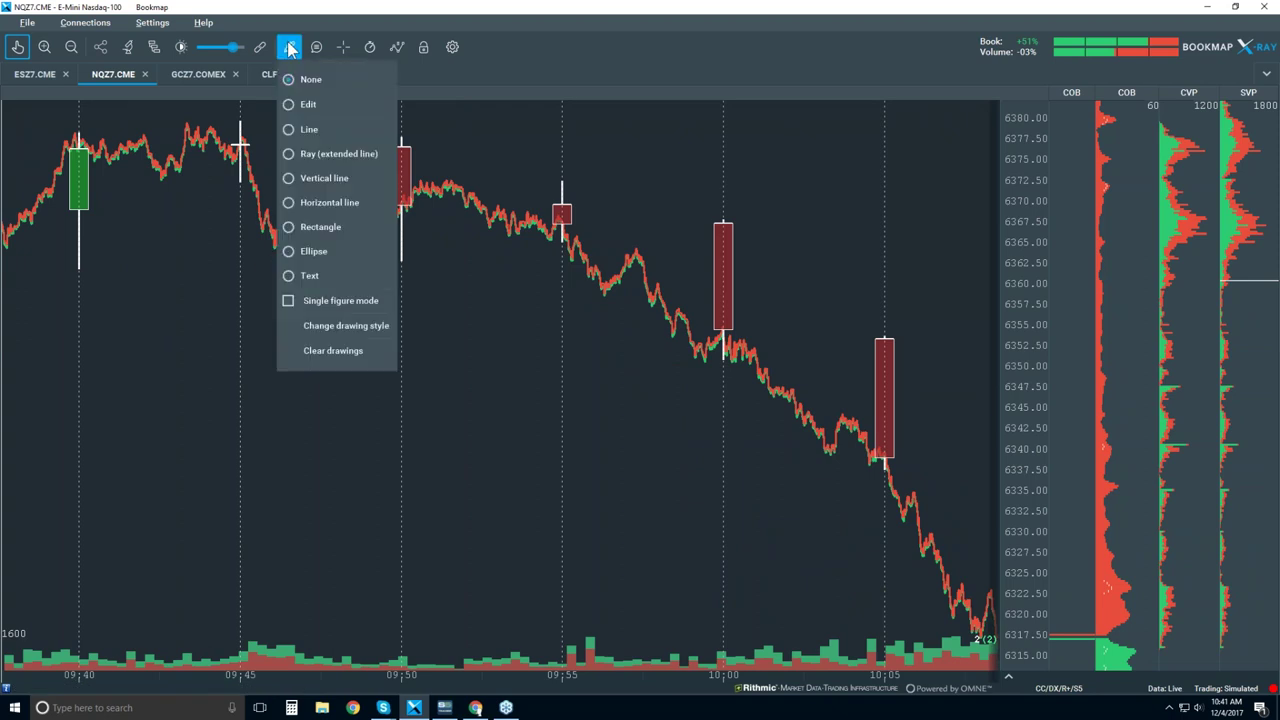
pyautogui.click(347, 204)
pyautogui.click(395, 257)
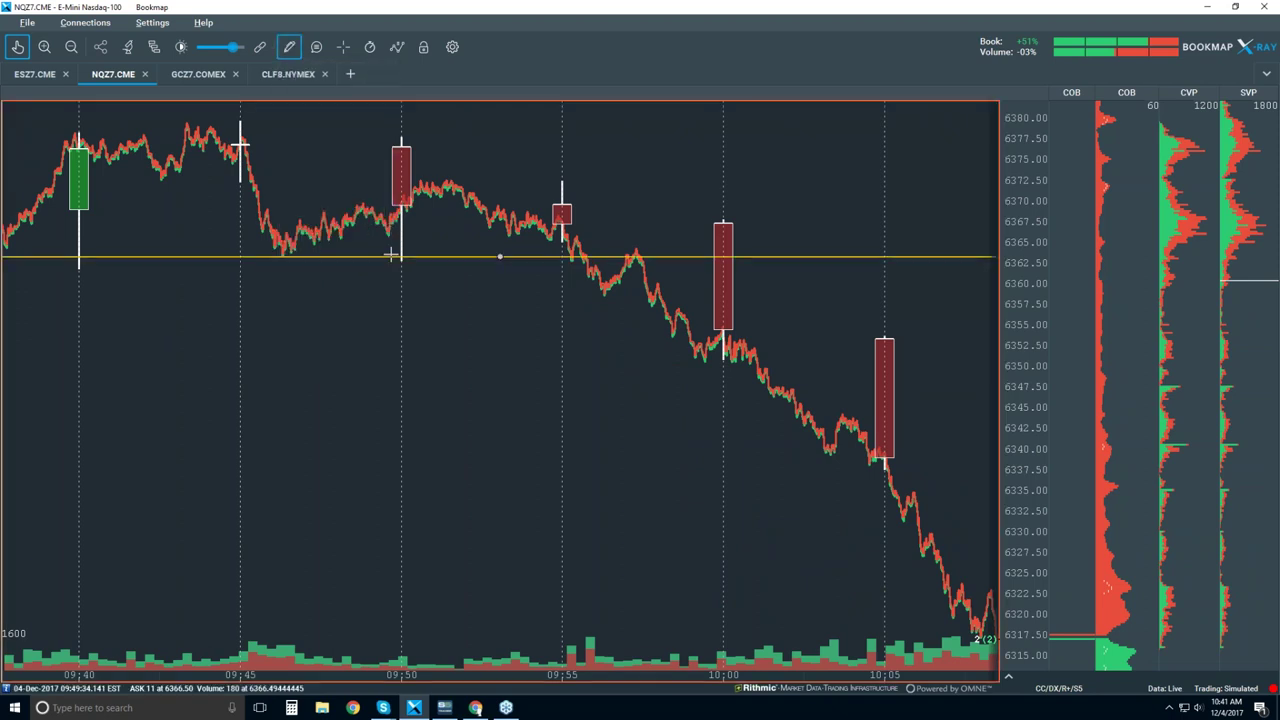
pyautogui.click(289, 47)
pyautogui.click(314, 86)
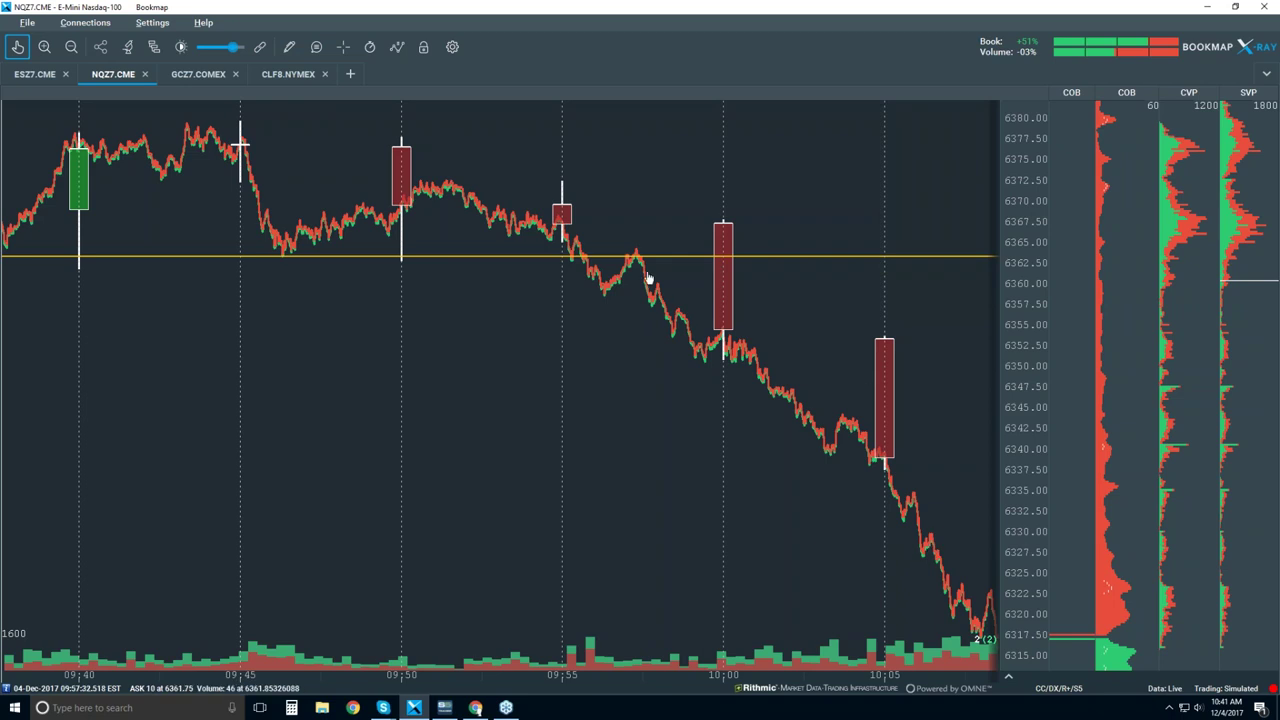
# Turn on the Volume Dots over the NQZ7.CME candlesticks and Best Bid/Ask lines
pyautogui.scroll(-2, 636, 341)
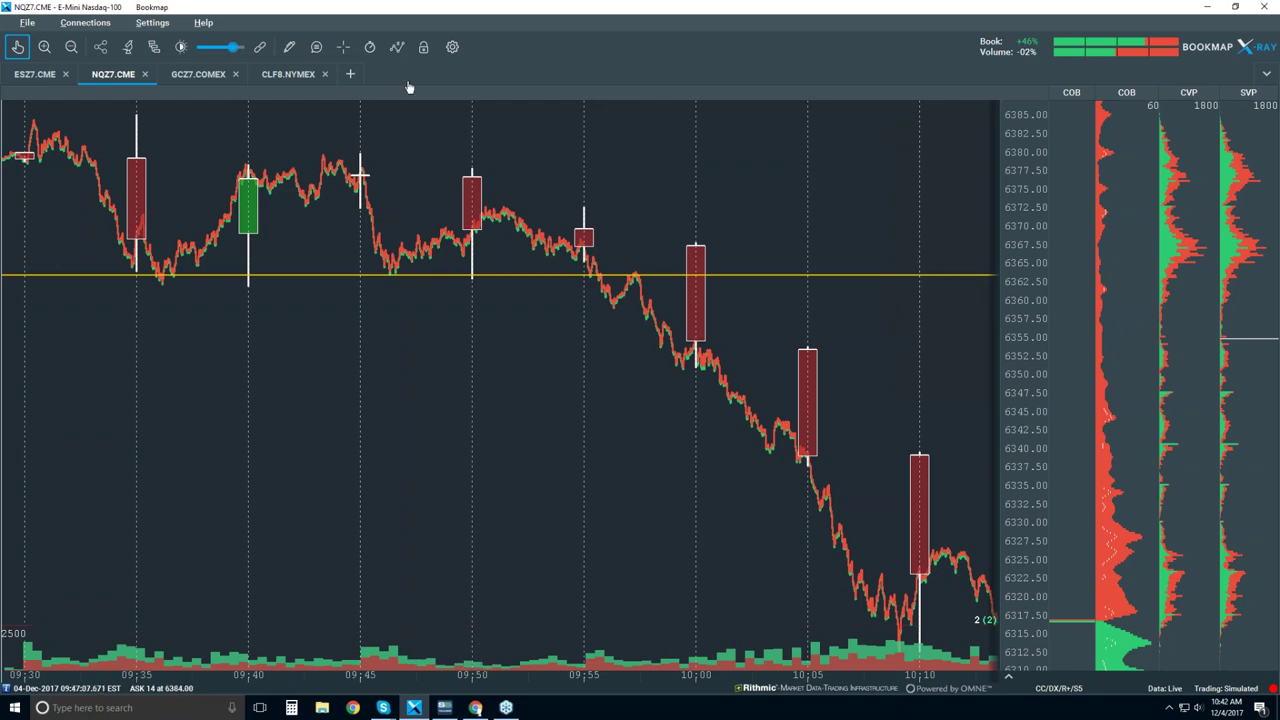
pyautogui.click(398, 48)
pyautogui.click(398, 125)
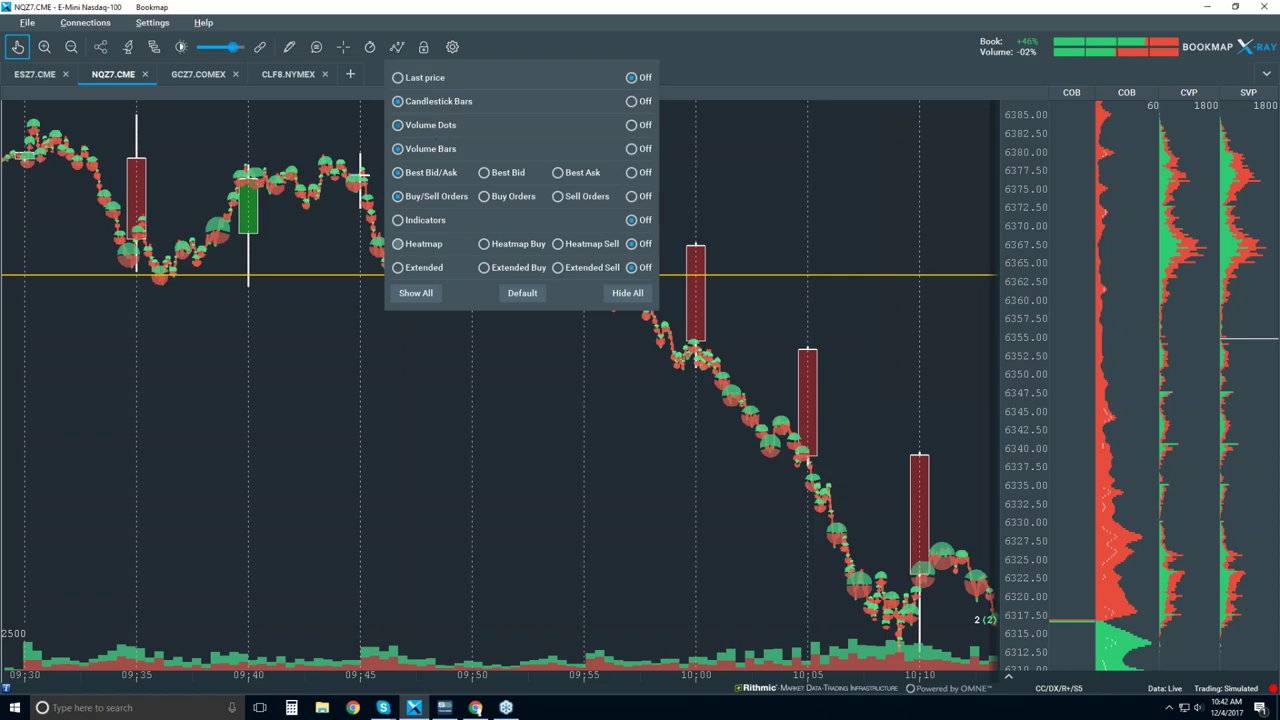
pyautogui.click(320, 168)
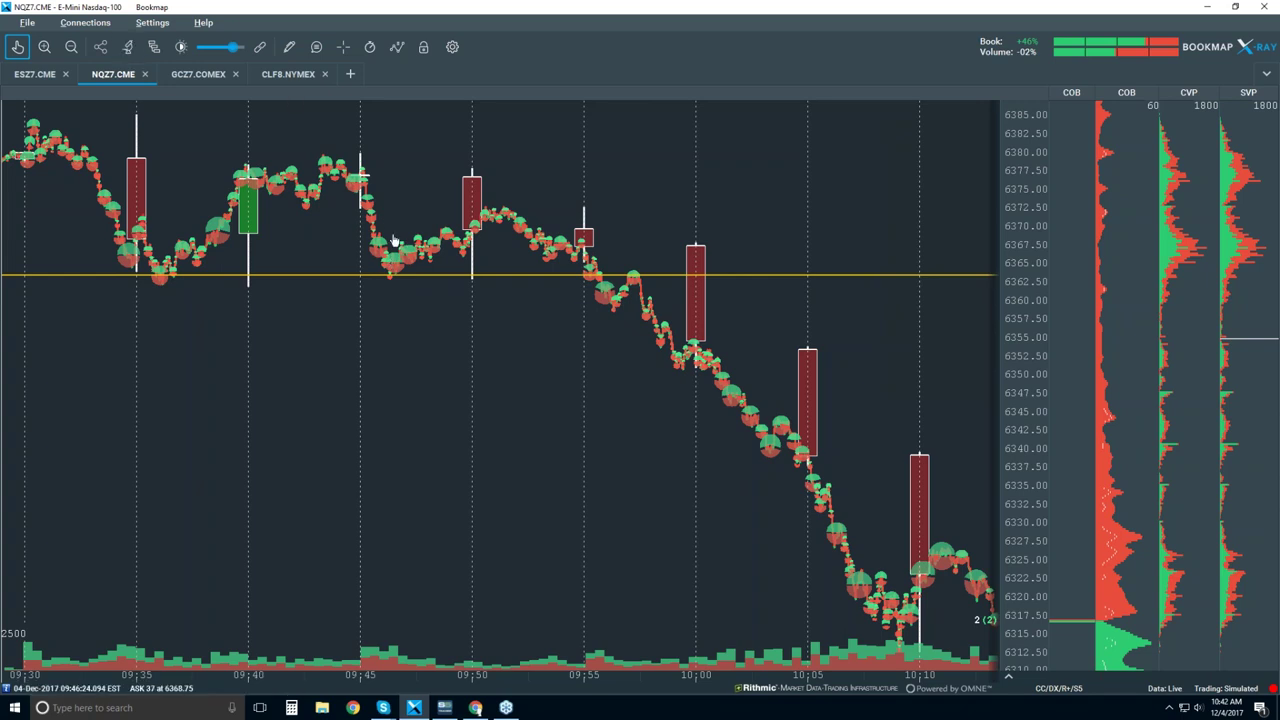
# Draw a horizontal line at about 6378 along the highs between 09:40 and 09:45, then leave drawing mode
pyautogui.scroll(2, 423, 221)
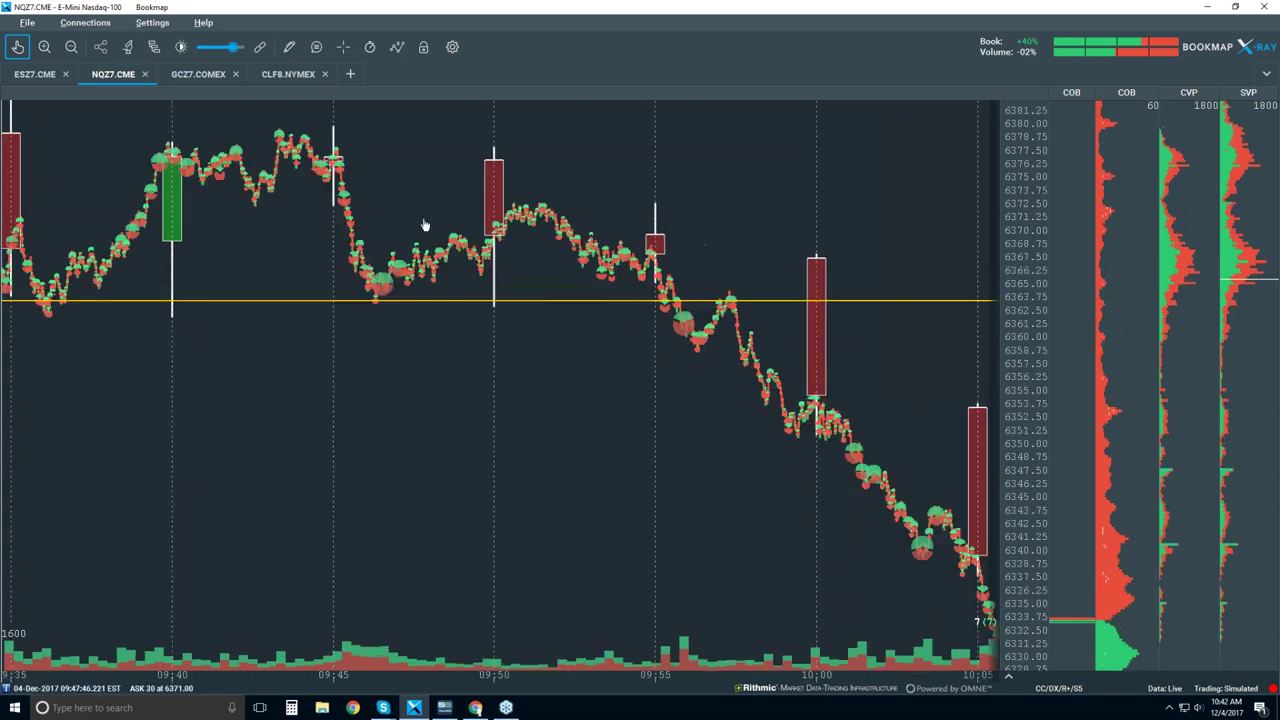
pyautogui.moveTo(415, 224); pyautogui.dragTo(623, 222)
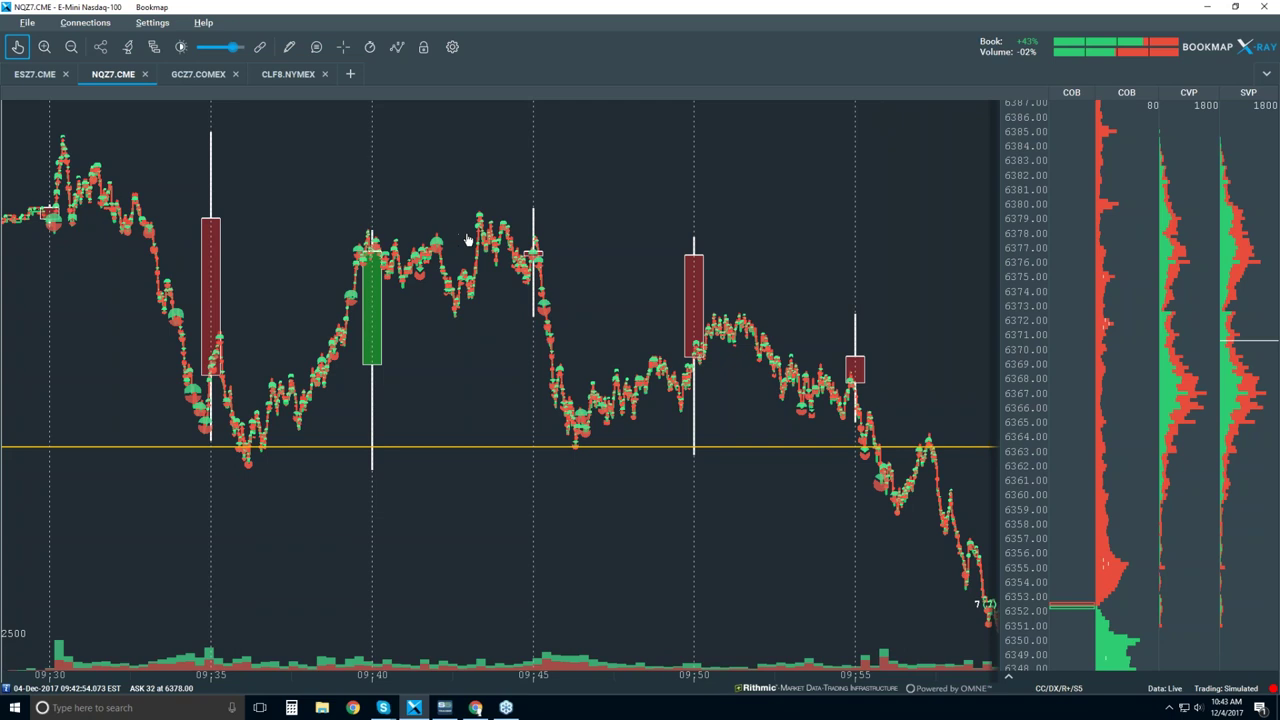
pyautogui.click(289, 47)
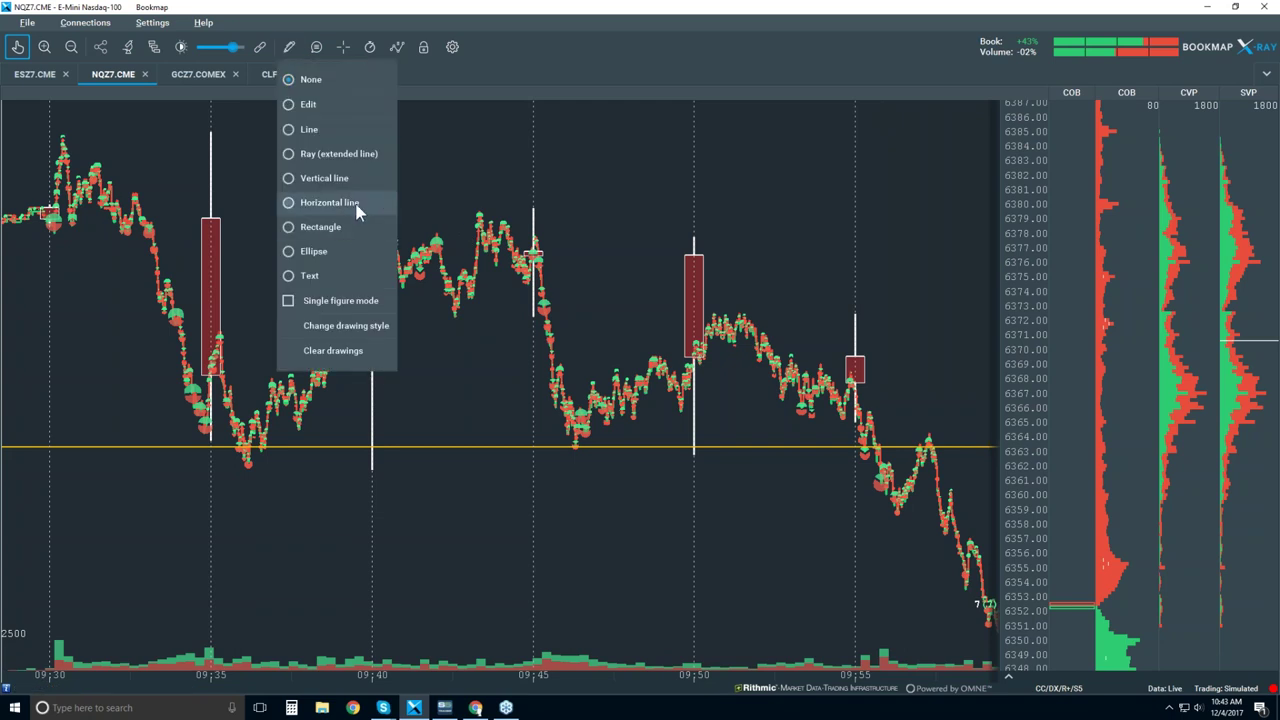
pyautogui.click(305, 204)
pyautogui.click(241, 229)
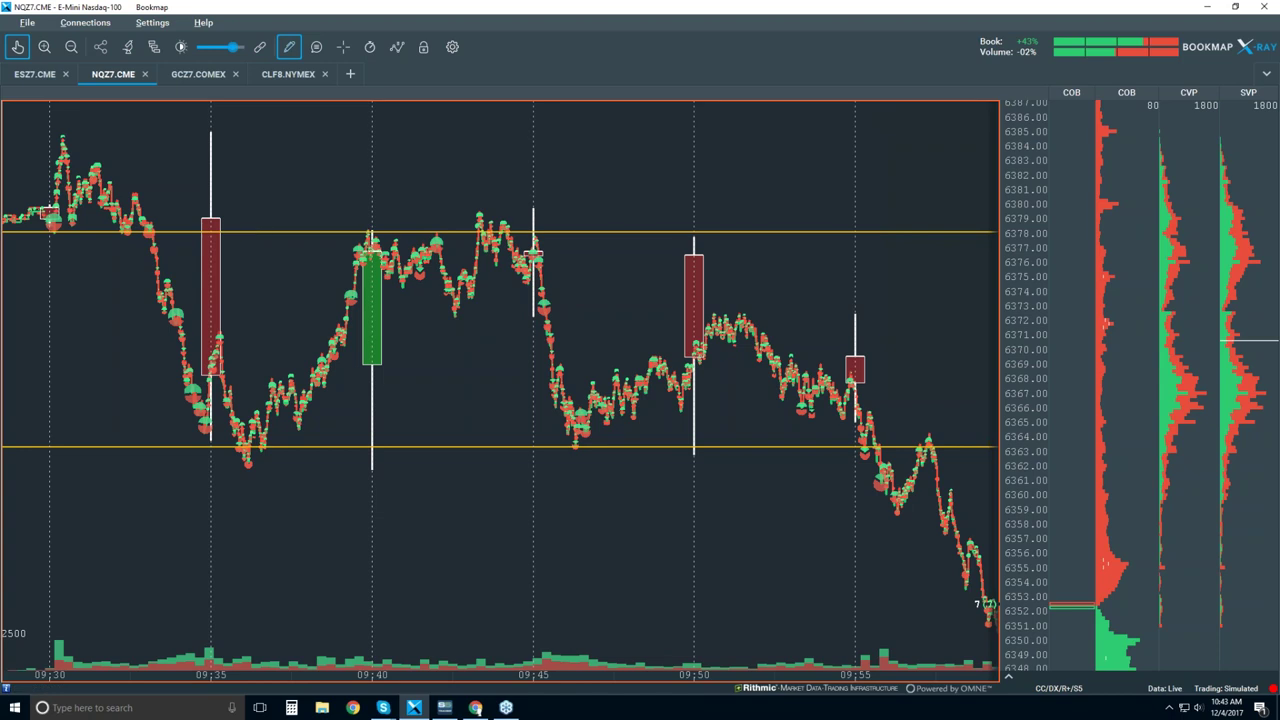
pyautogui.click(289, 47)
pyautogui.click(313, 83)
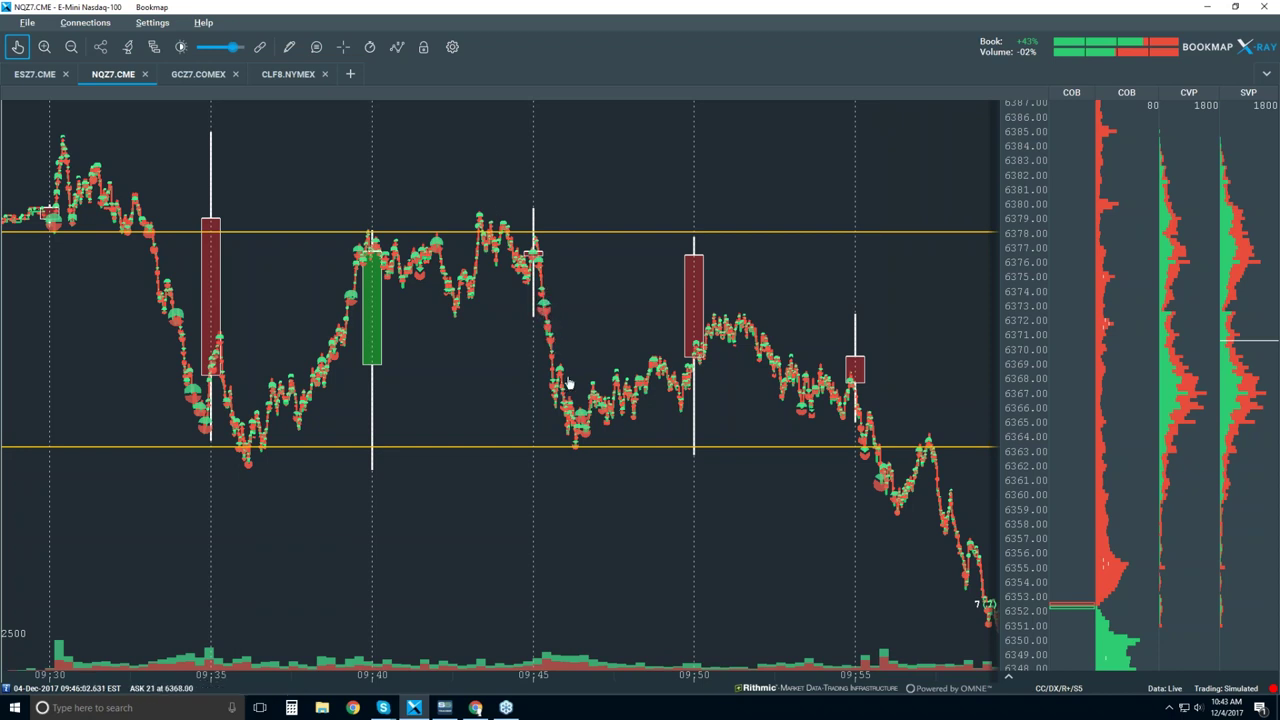
# Draw a horizontal line at about 6372.50 along the highs just after 09:50, then leave drawing mode
pyautogui.click(289, 46)
pyautogui.click(350, 202)
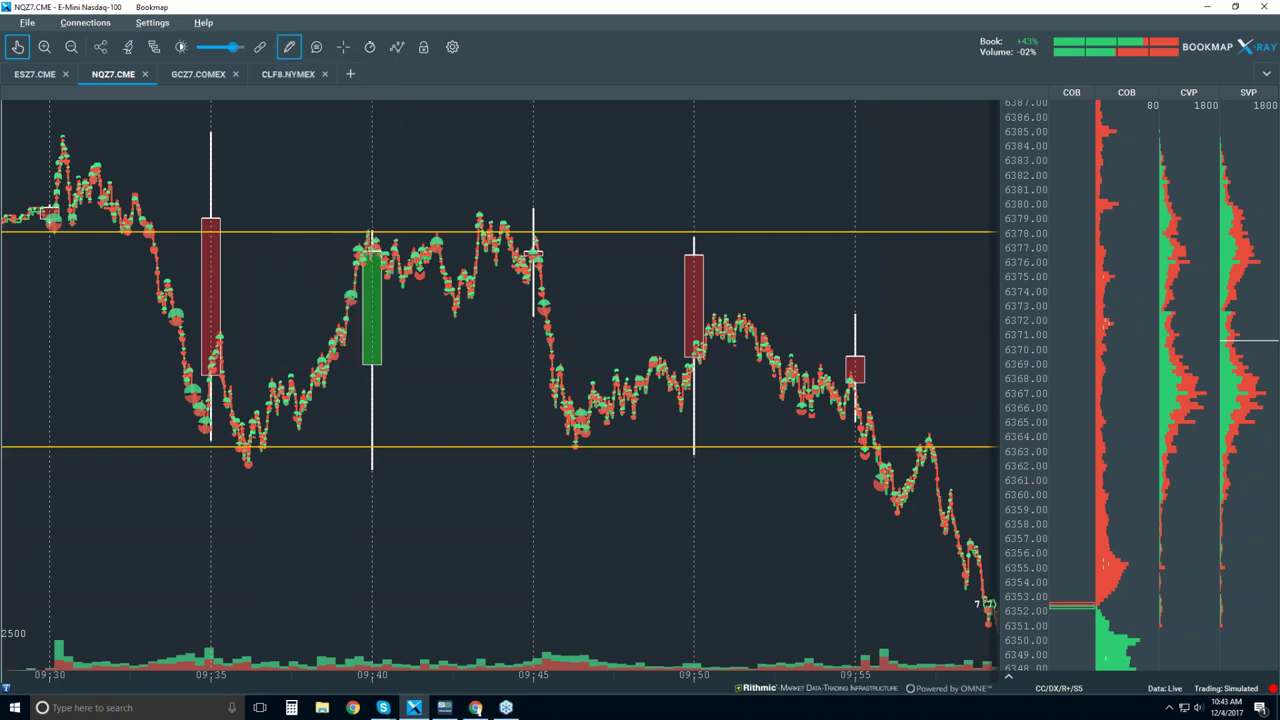
pyautogui.click(729, 313)
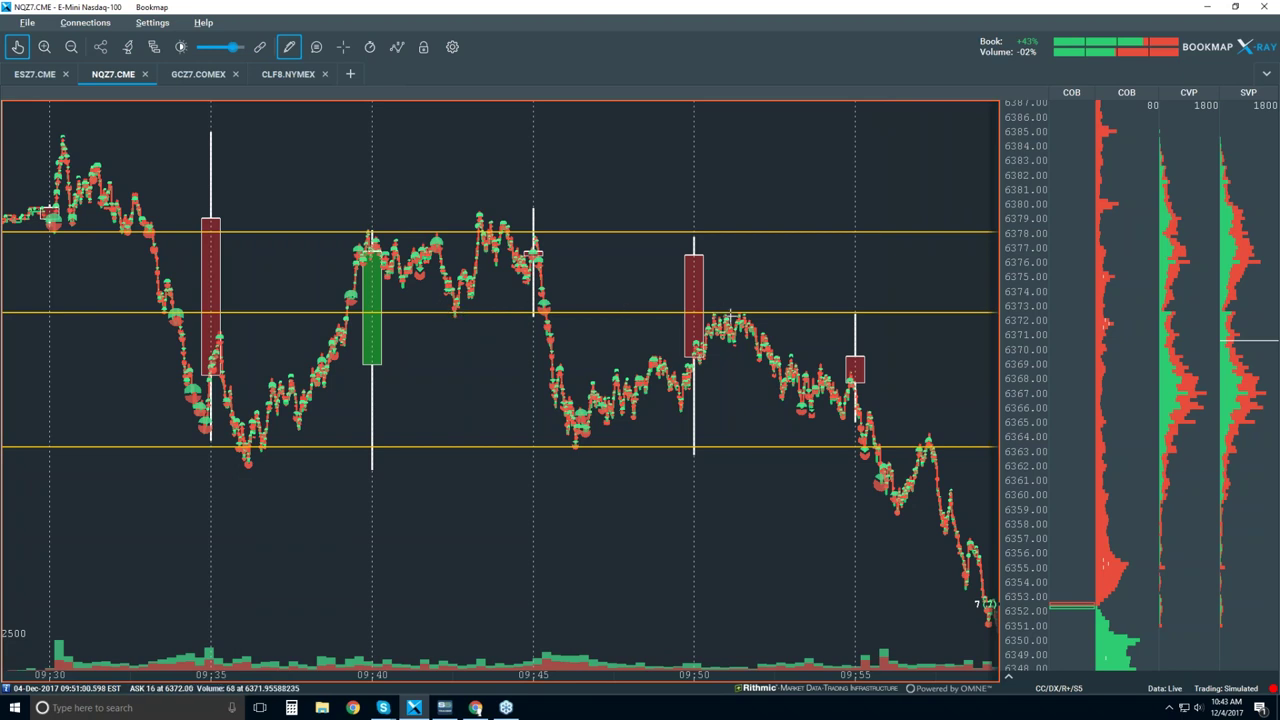
pyautogui.click(289, 47)
pyautogui.click(303, 84)
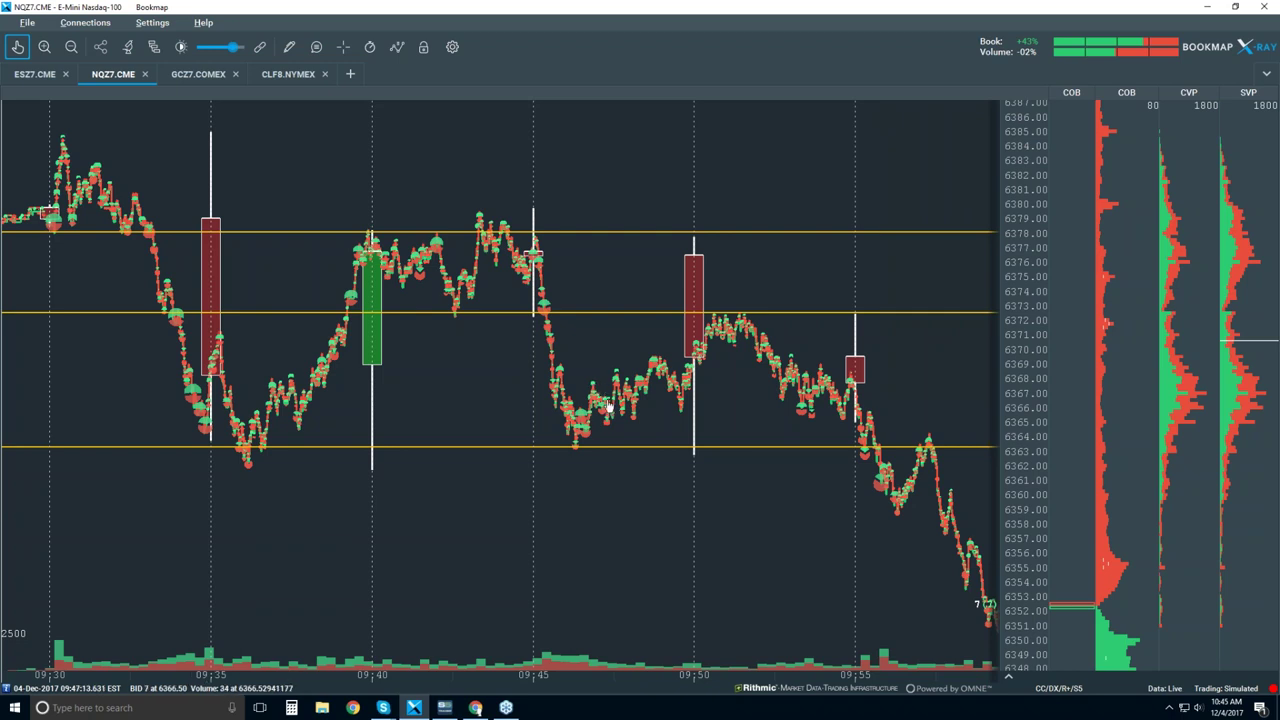
# Turn on the data tooltip for the bid/ask lines at millisecond scale around 09:47:12.420
pyautogui.scroll(5, 609, 407)
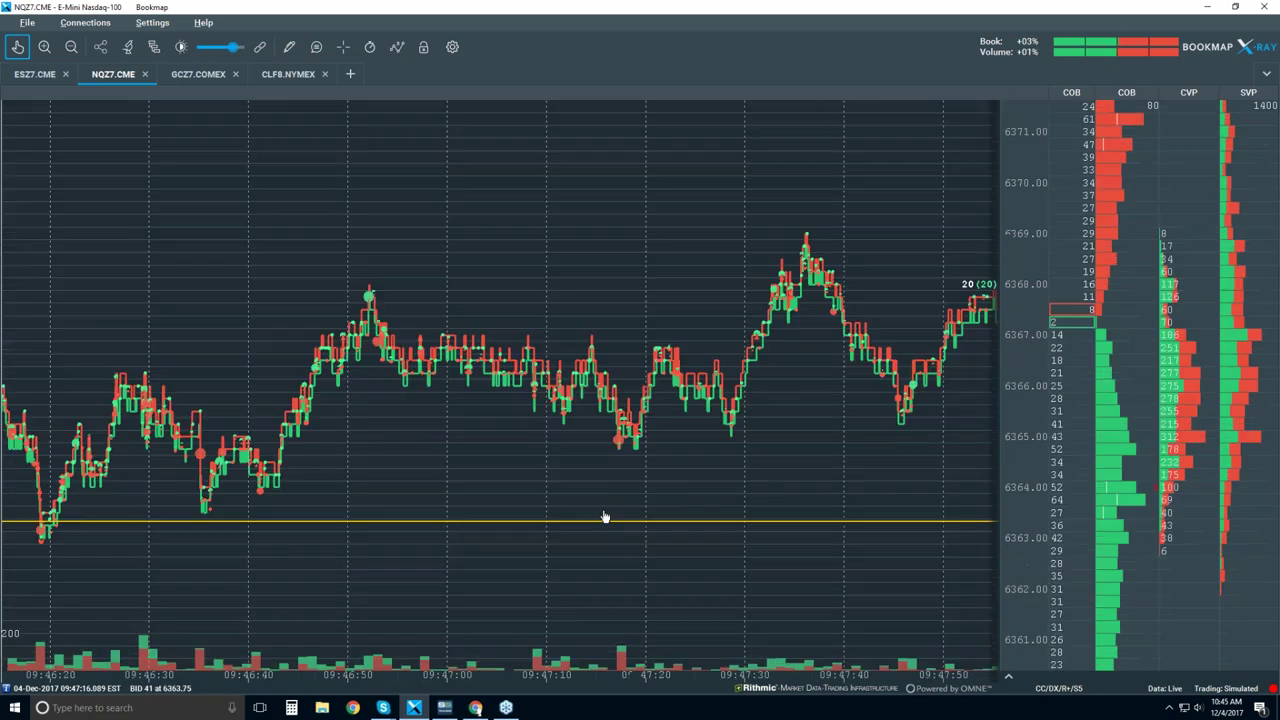
pyautogui.scroll(2, 606, 517)
pyautogui.scroll(5, 580, 387)
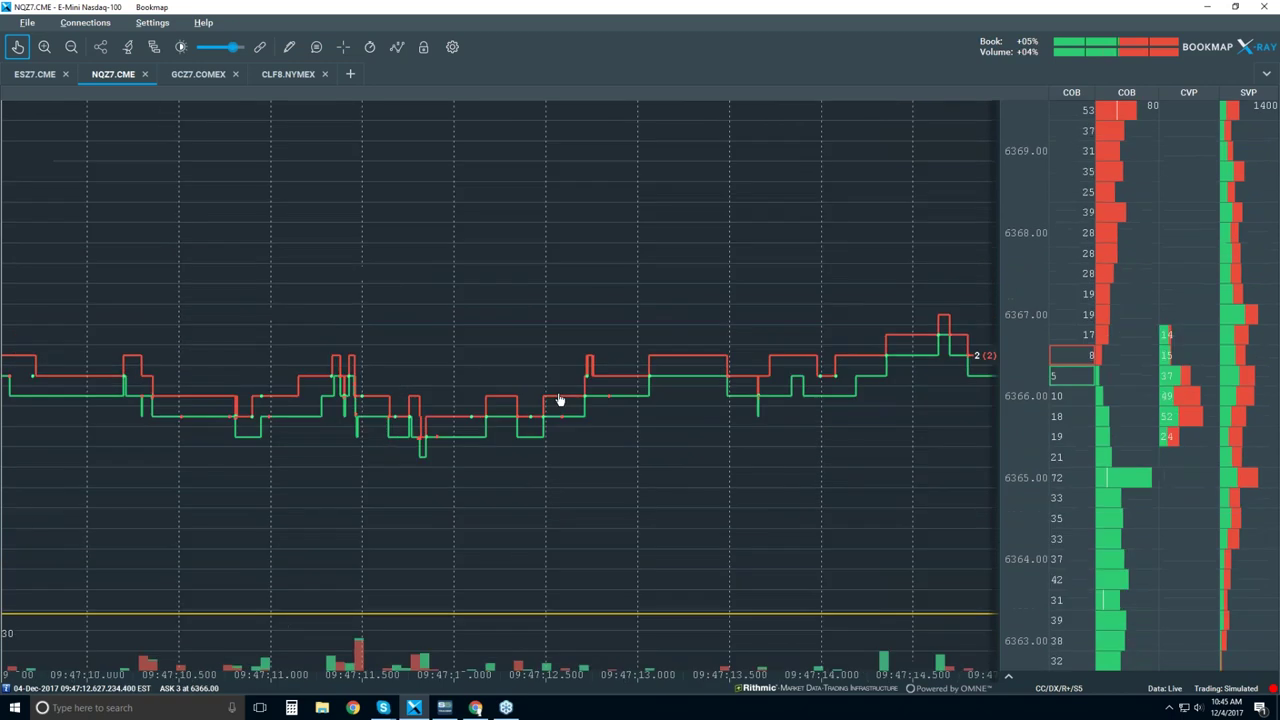
pyautogui.scroll(5, 611, 400)
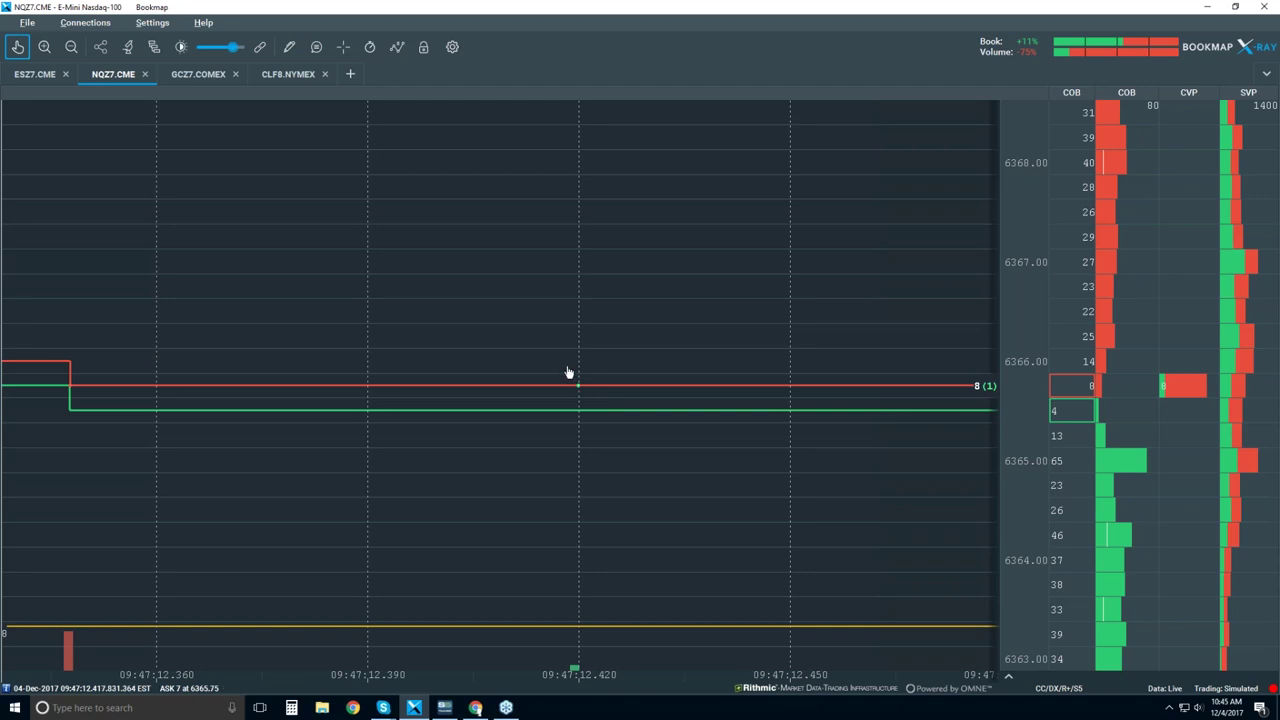
pyautogui.click(316, 47)
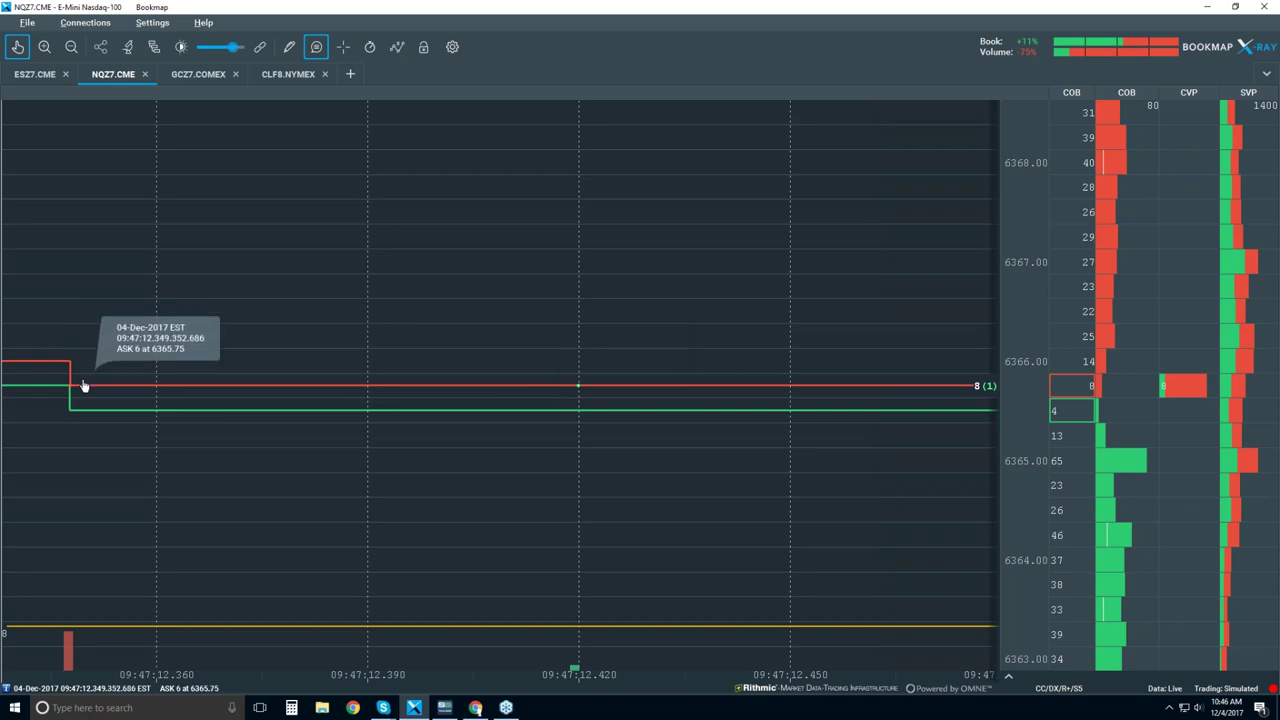
# Examine the individual trades hitting the bid around 09:47:12.347 at microsecond scale, reading their time, price and volume
pyautogui.scroll(2, 75, 390)
pyautogui.scroll(10, 75, 390)
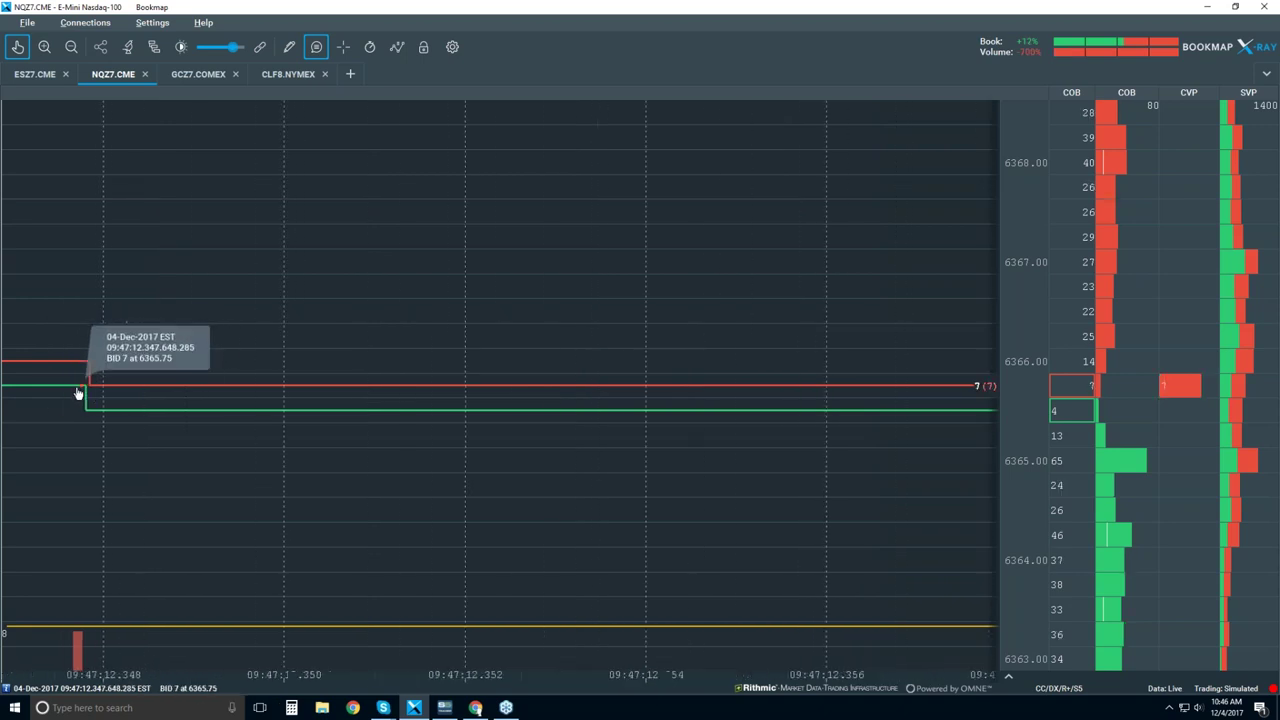
pyautogui.scroll(5, 110, 393)
pyautogui.moveTo(83, 420); pyautogui.dragTo(605, 430)
pyautogui.scroll(-5, 605, 430)
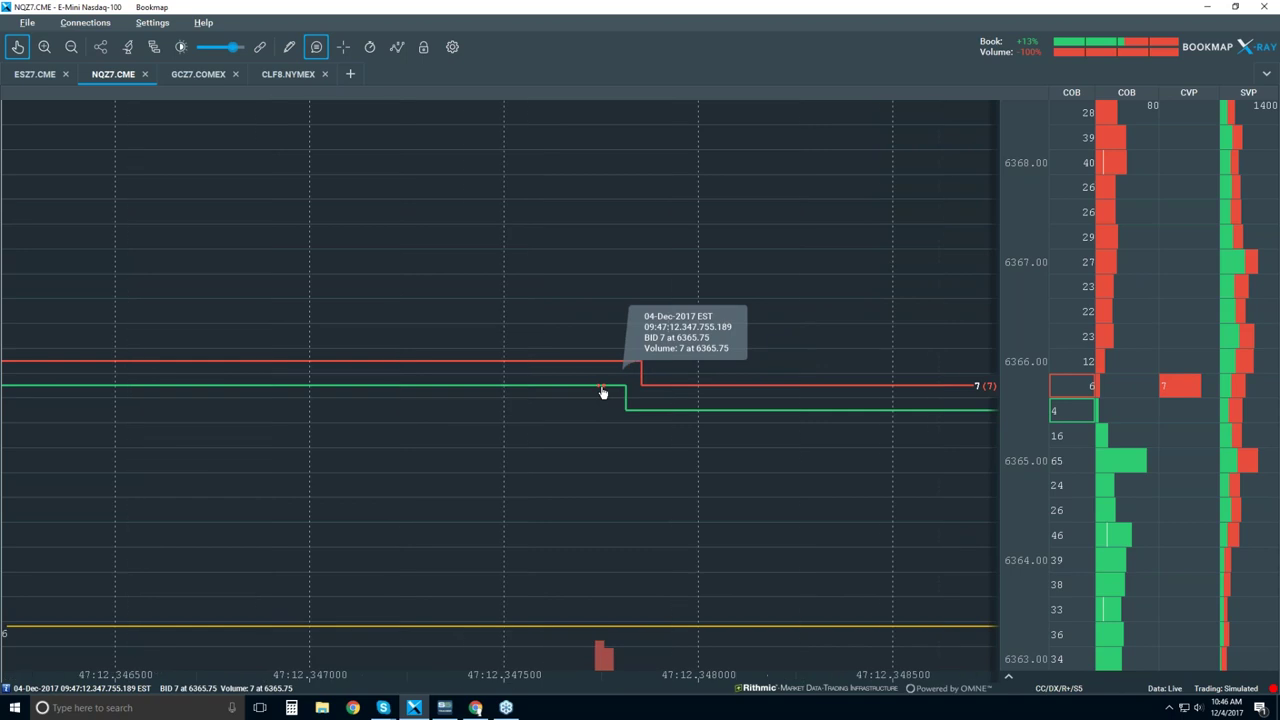
pyautogui.scroll(5, 603, 392)
pyautogui.scroll(6, 603, 392)
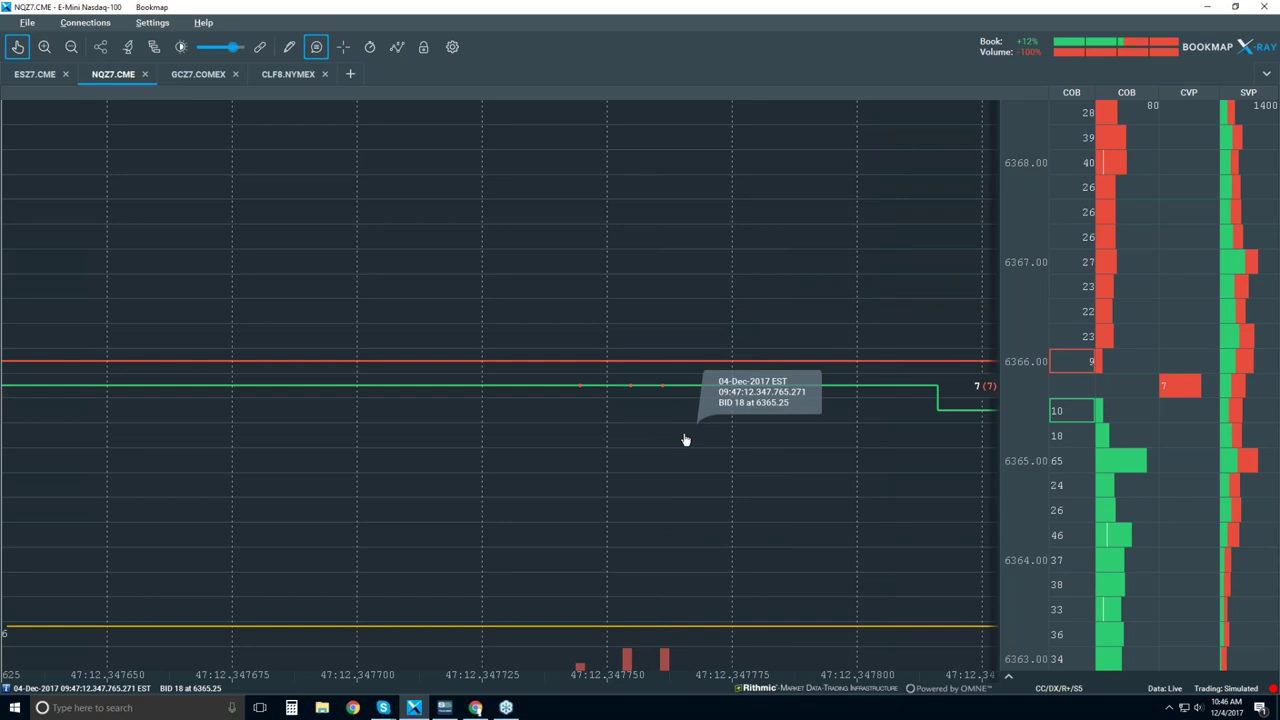
pyautogui.scroll(2, 681, 433)
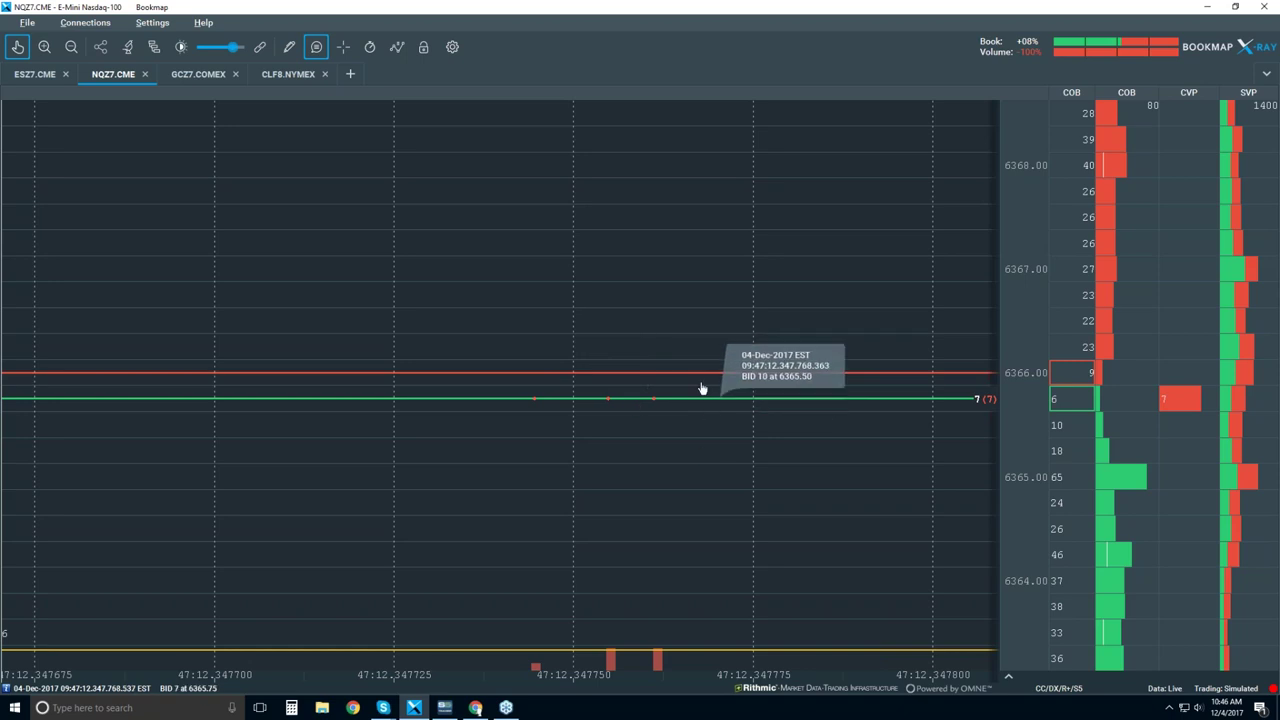
pyautogui.scroll(-3, 641, 224)
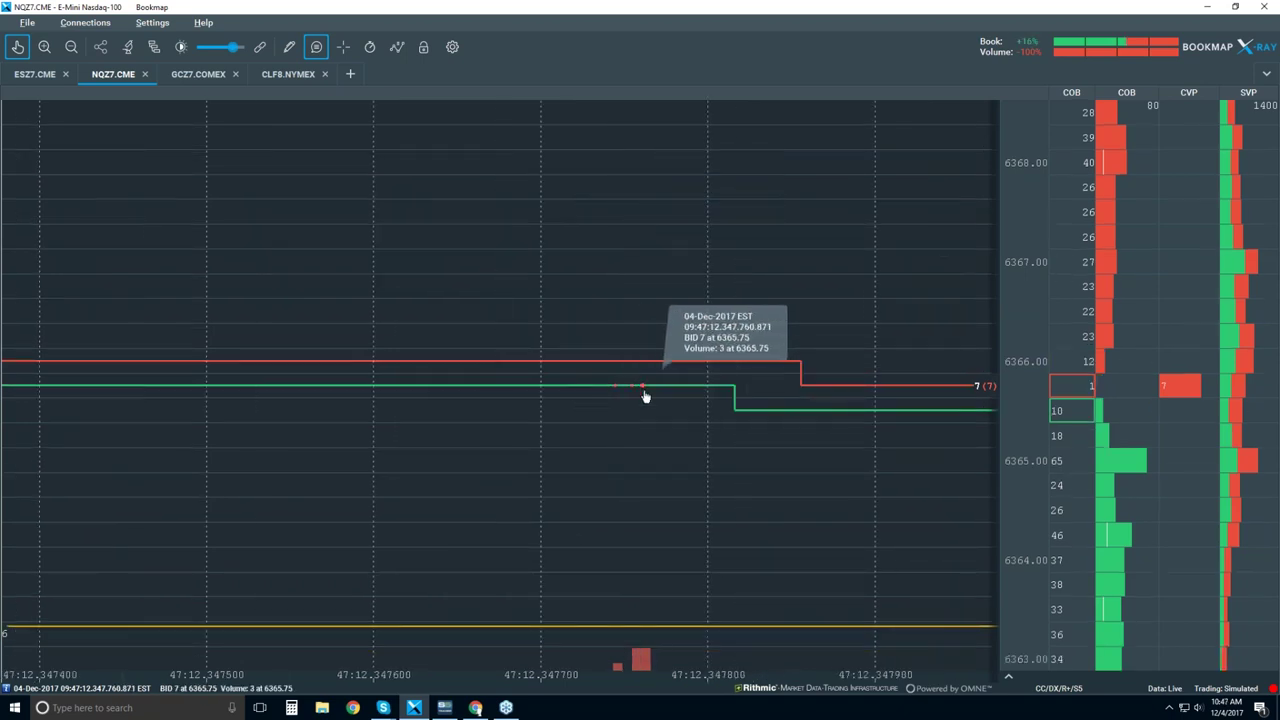
# Examine how the microsecond trades build up into the 09:45 to 09:48 price swings and larger volume dots
pyautogui.scroll(-1, 640, 288)
pyautogui.scroll(-6, 640, 288)
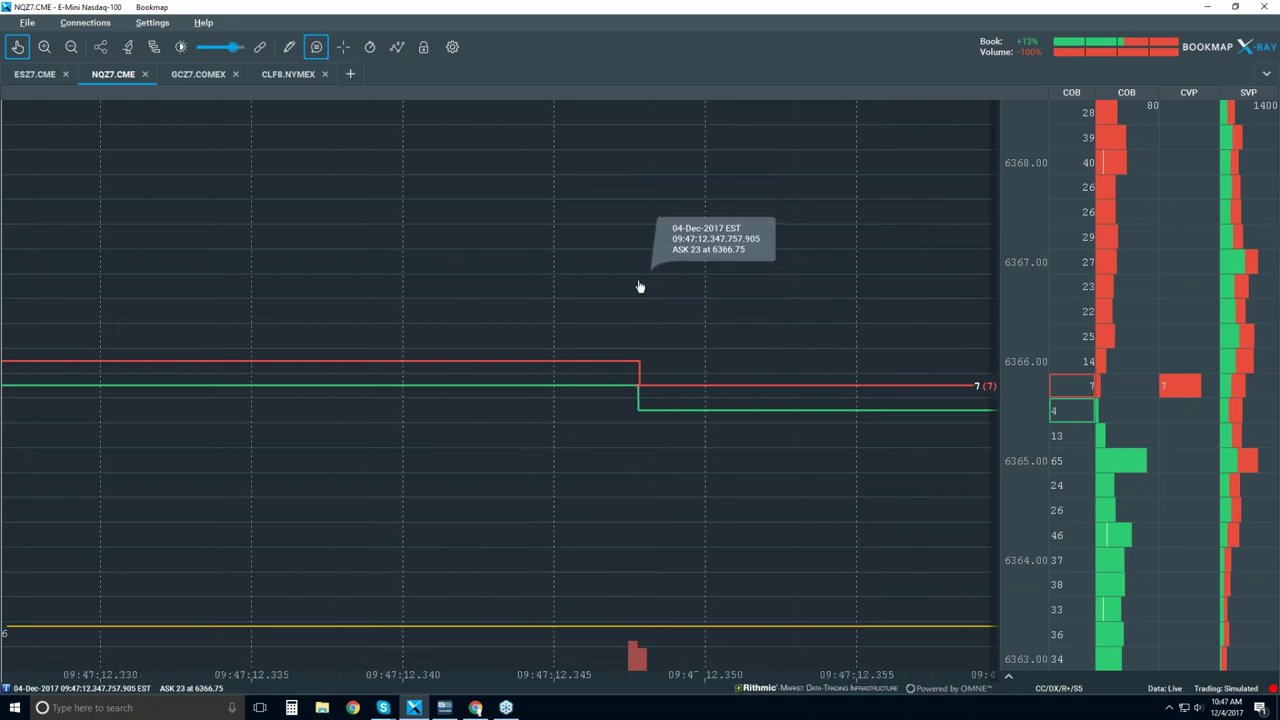
pyautogui.scroll(-5, 640, 287)
pyautogui.scroll(-4, 640, 287)
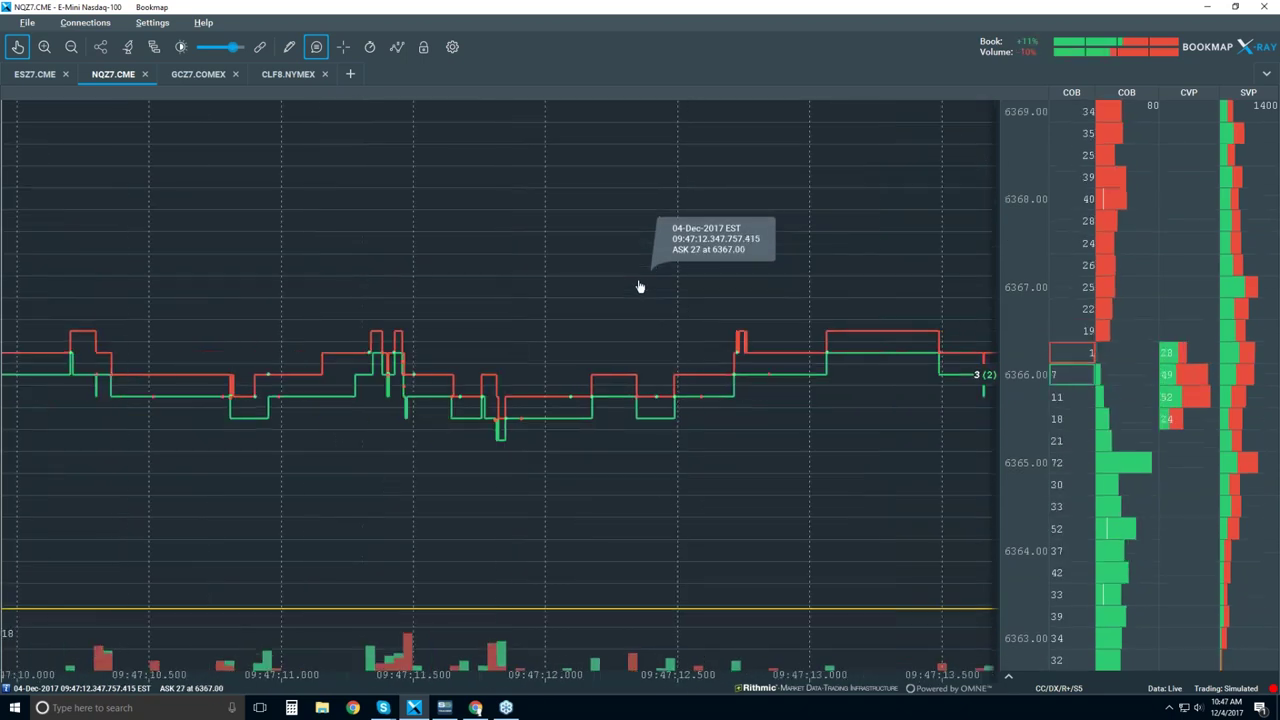
pyautogui.scroll(-2, 640, 287)
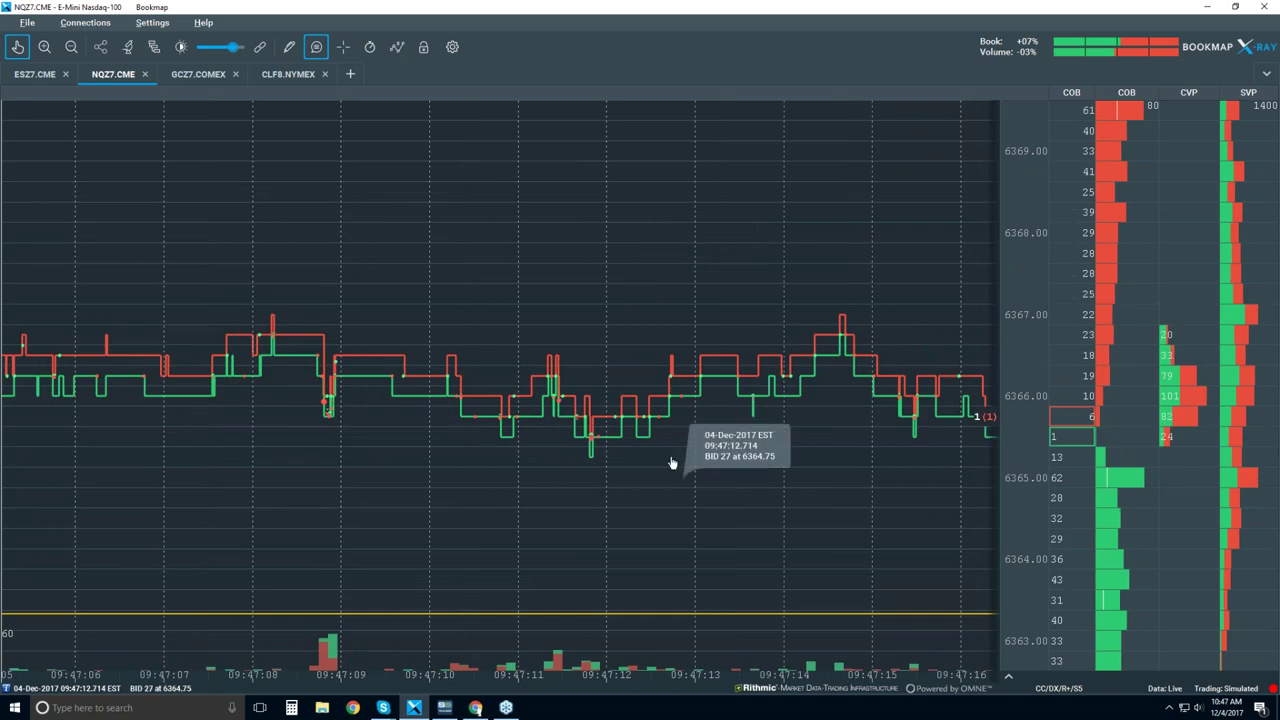
pyautogui.scroll(-3, 635, 437)
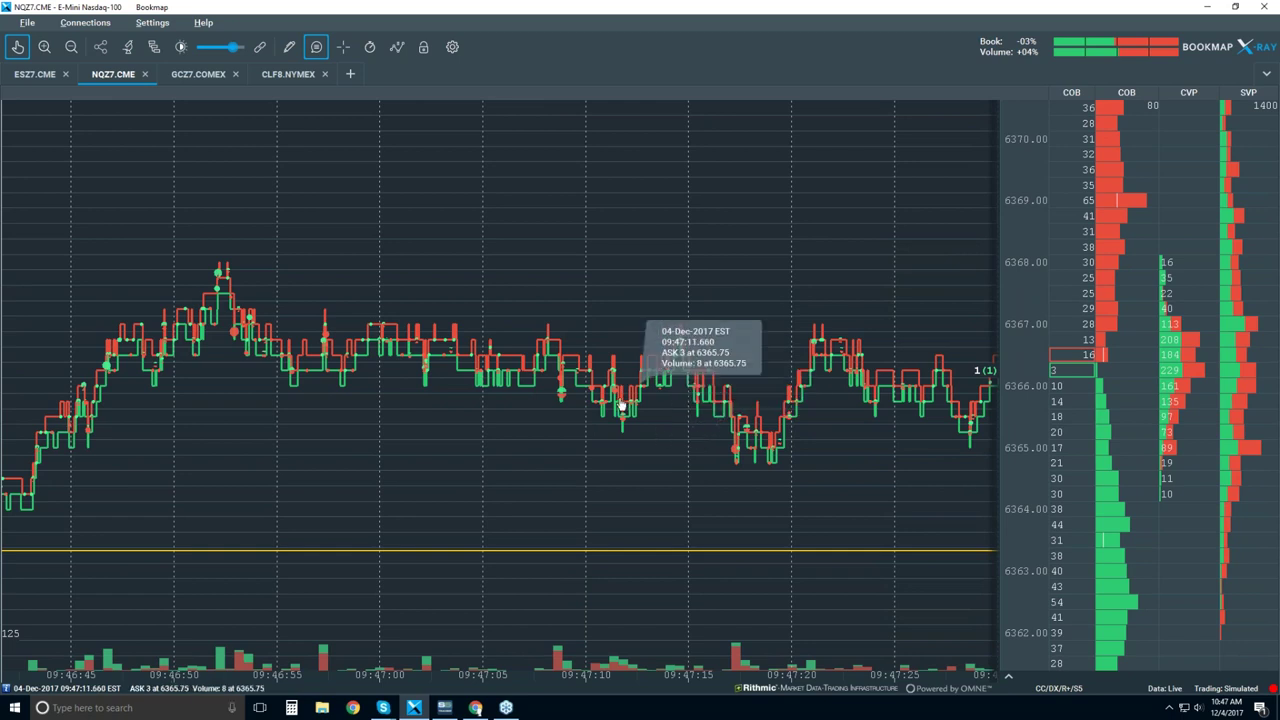
pyautogui.scroll(-4, 622, 405)
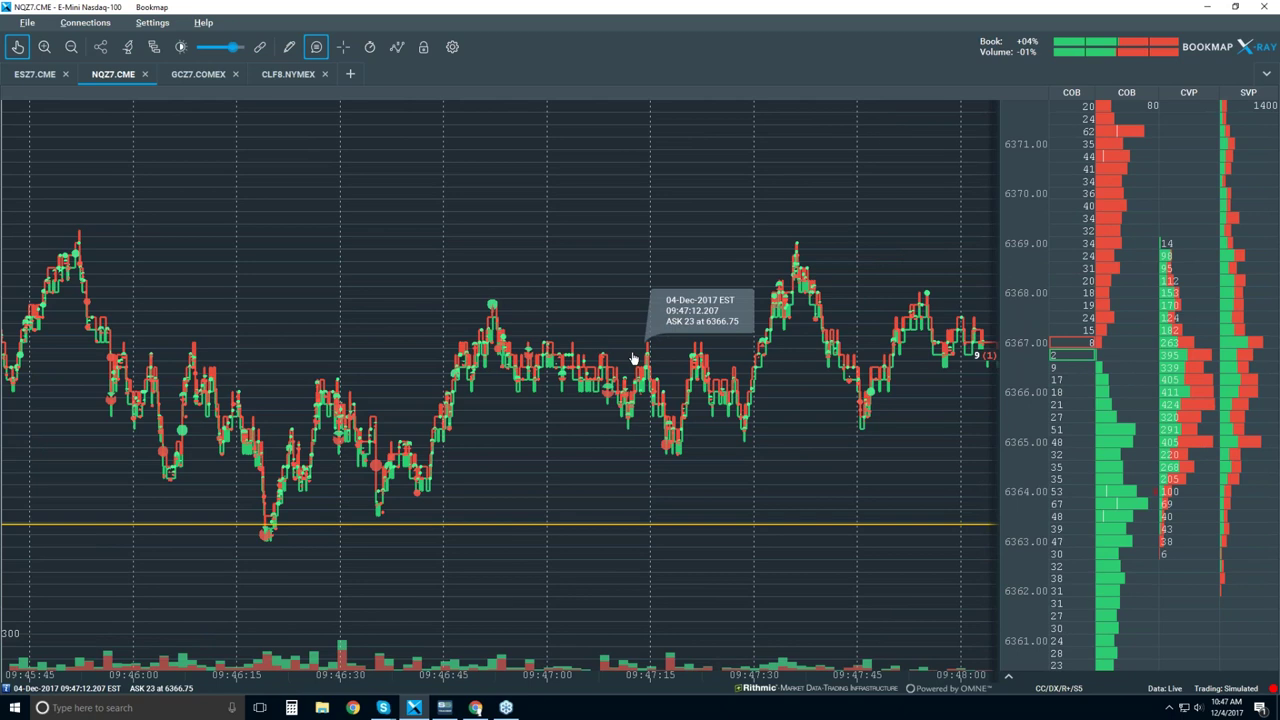
pyautogui.scroll(-2, 632, 358)
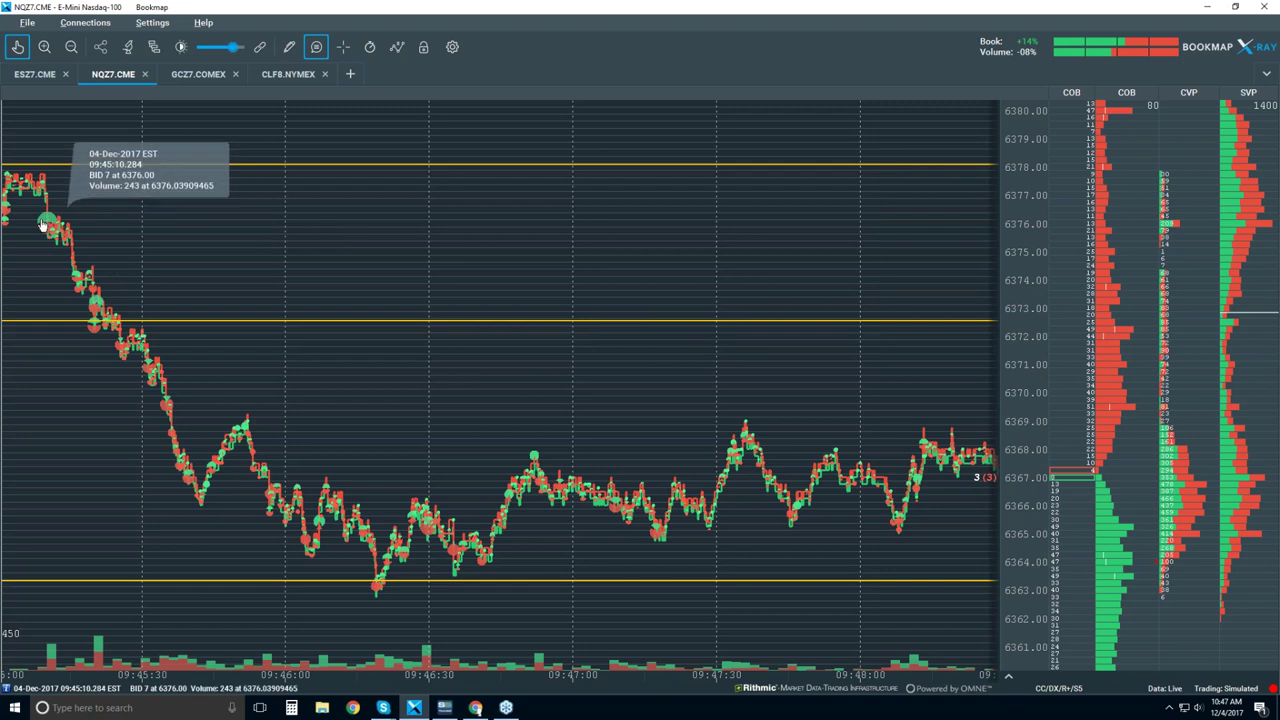
pyautogui.moveTo(50, 272); pyautogui.dragTo(195, 283)
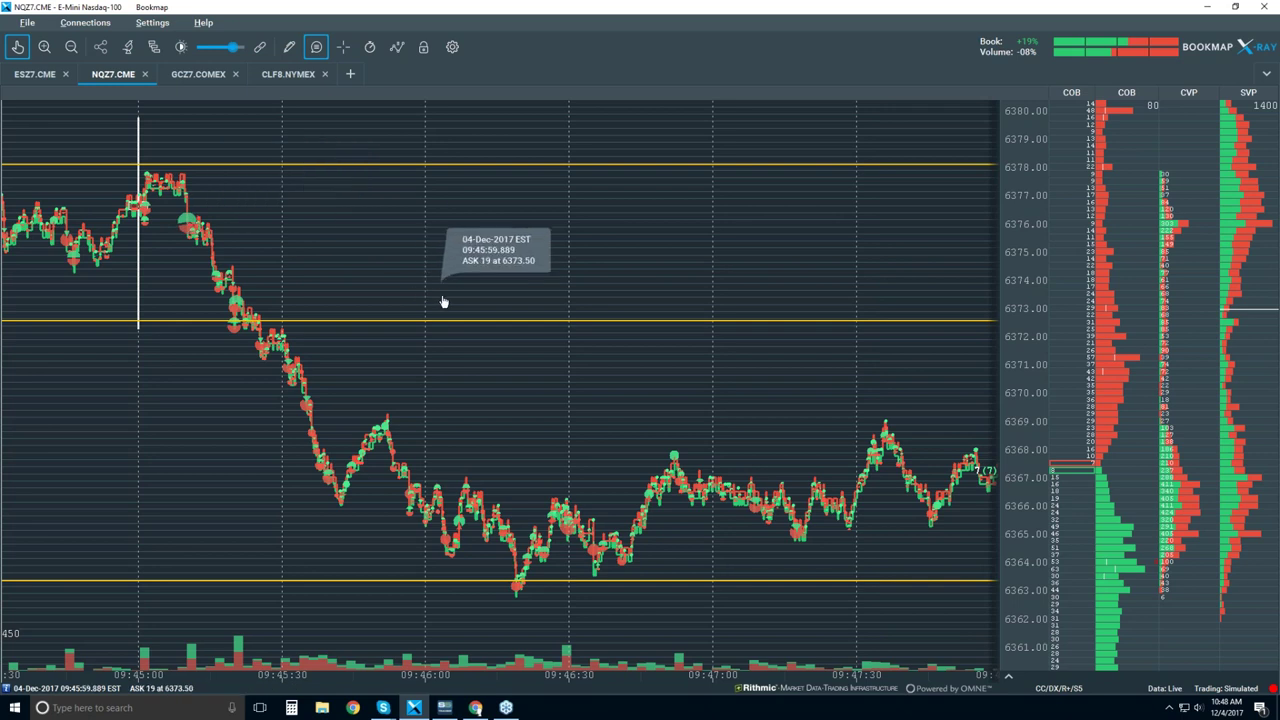
# Examine the latest live order flow around 10:49 against the candlestick still forming
pyautogui.scroll(-2, 420, 296)
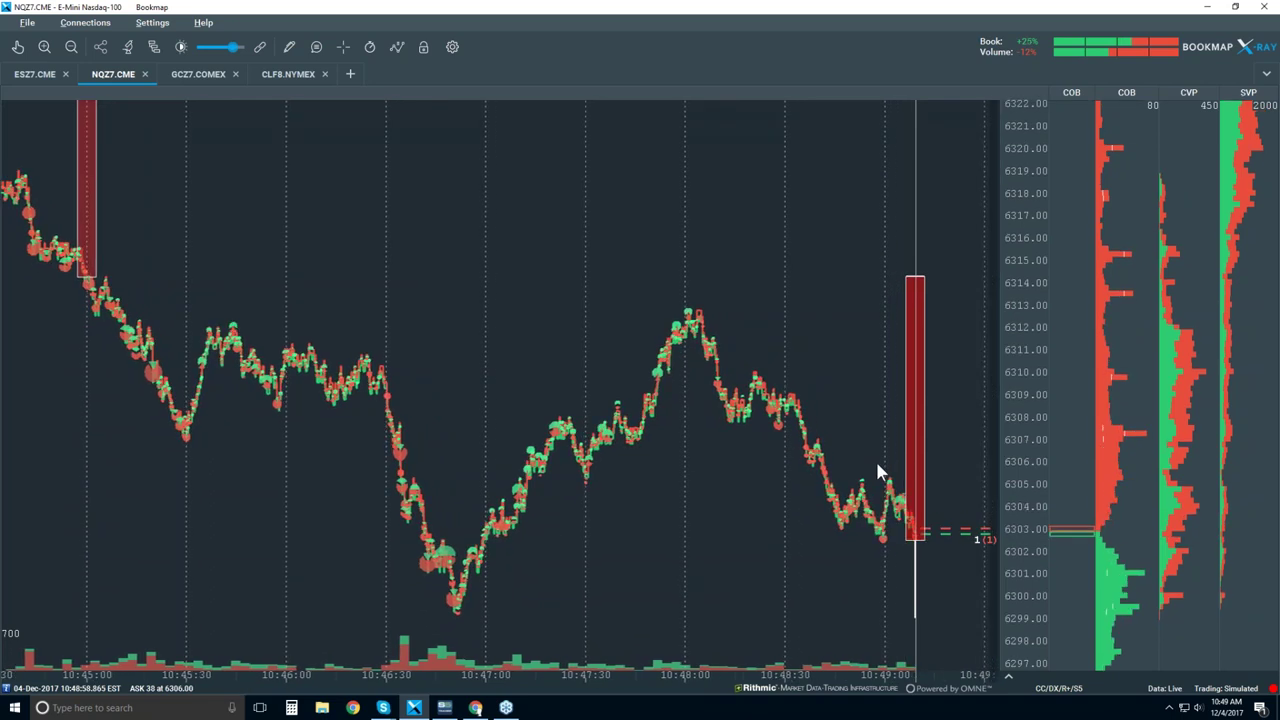
pyautogui.scroll(3, 875, 470)
pyautogui.scroll(1, 877, 470)
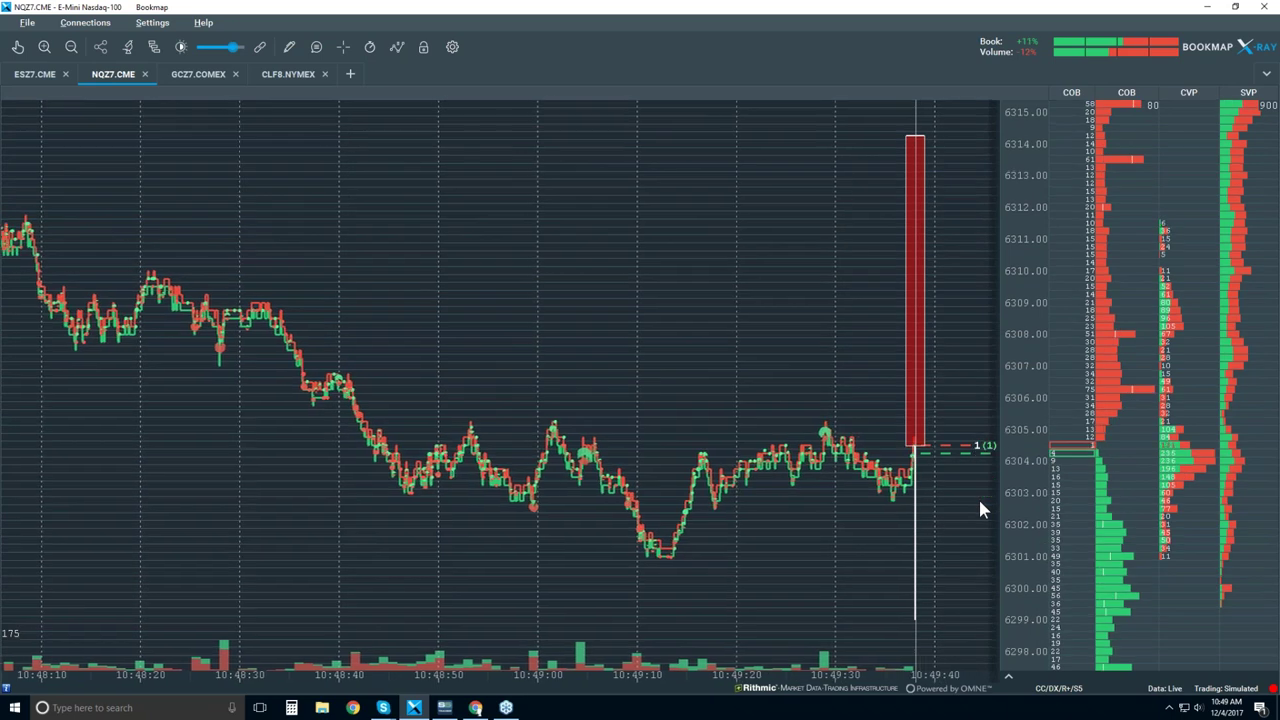
# Turn on the Heatmap and Extended layers for both buy and sell orders on the NQZ7 chart
pyautogui.click(397, 47)
pyautogui.click(399, 244)
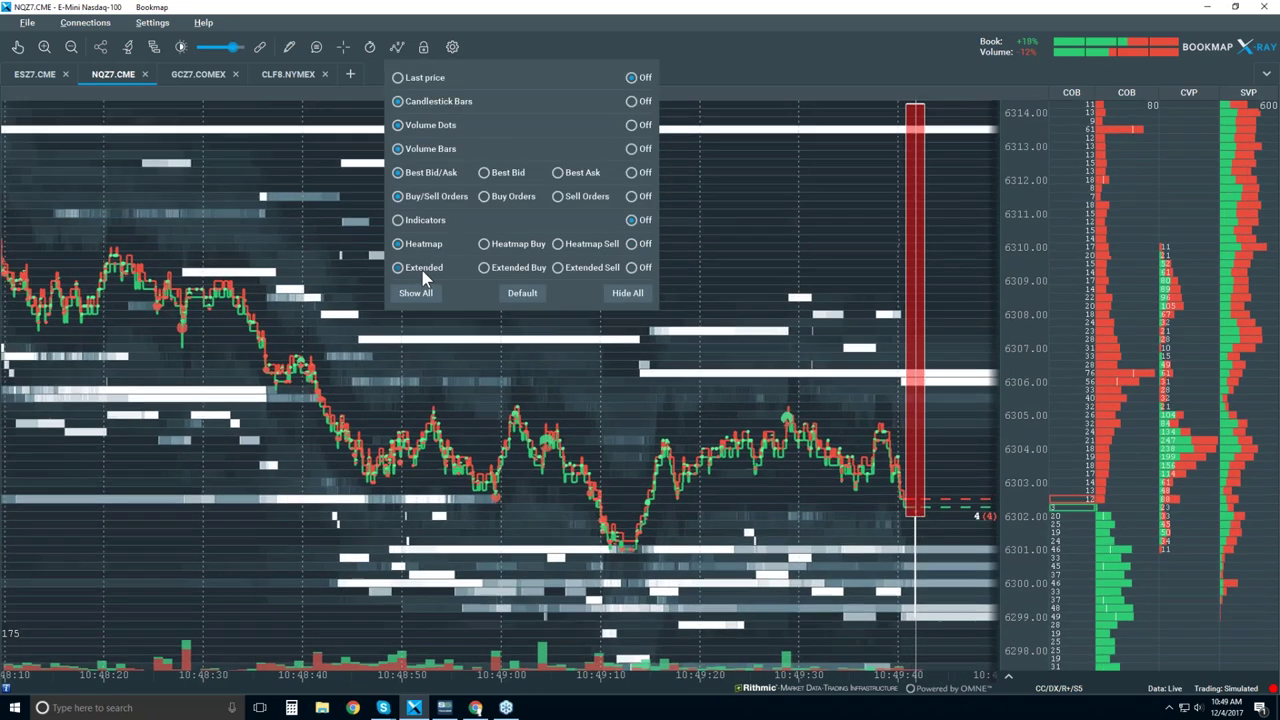
pyautogui.click(824, 244)
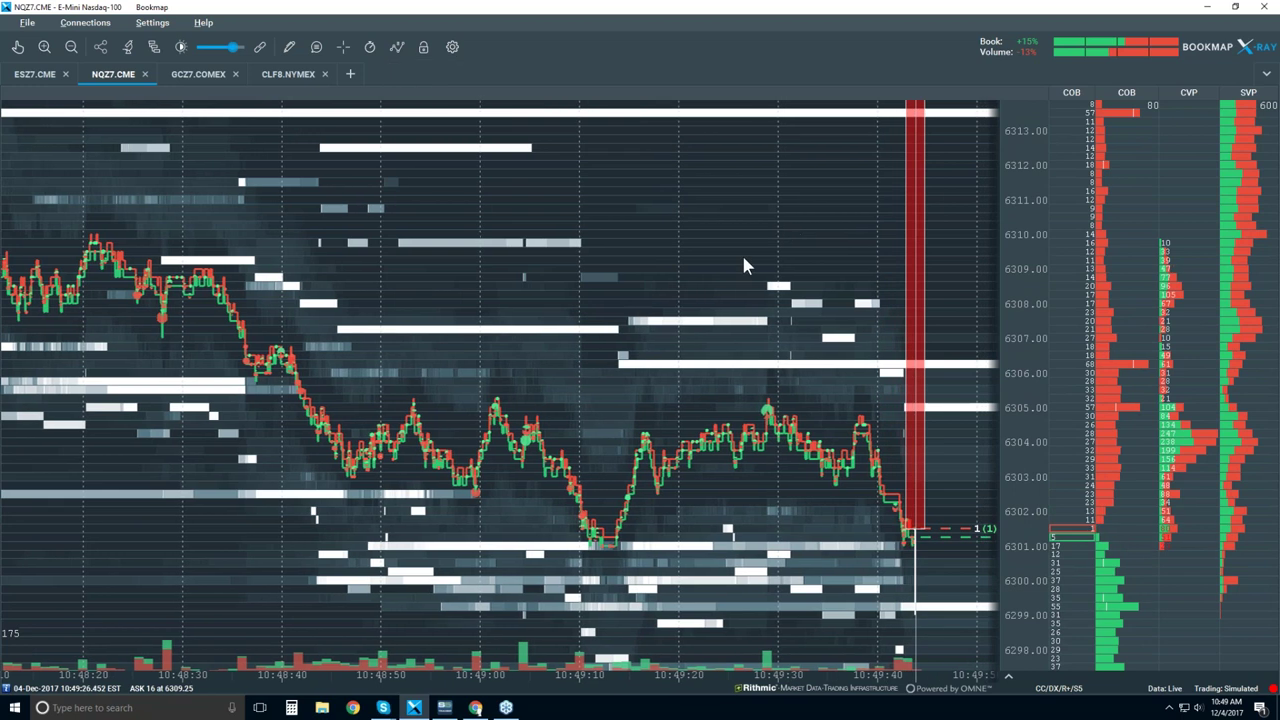
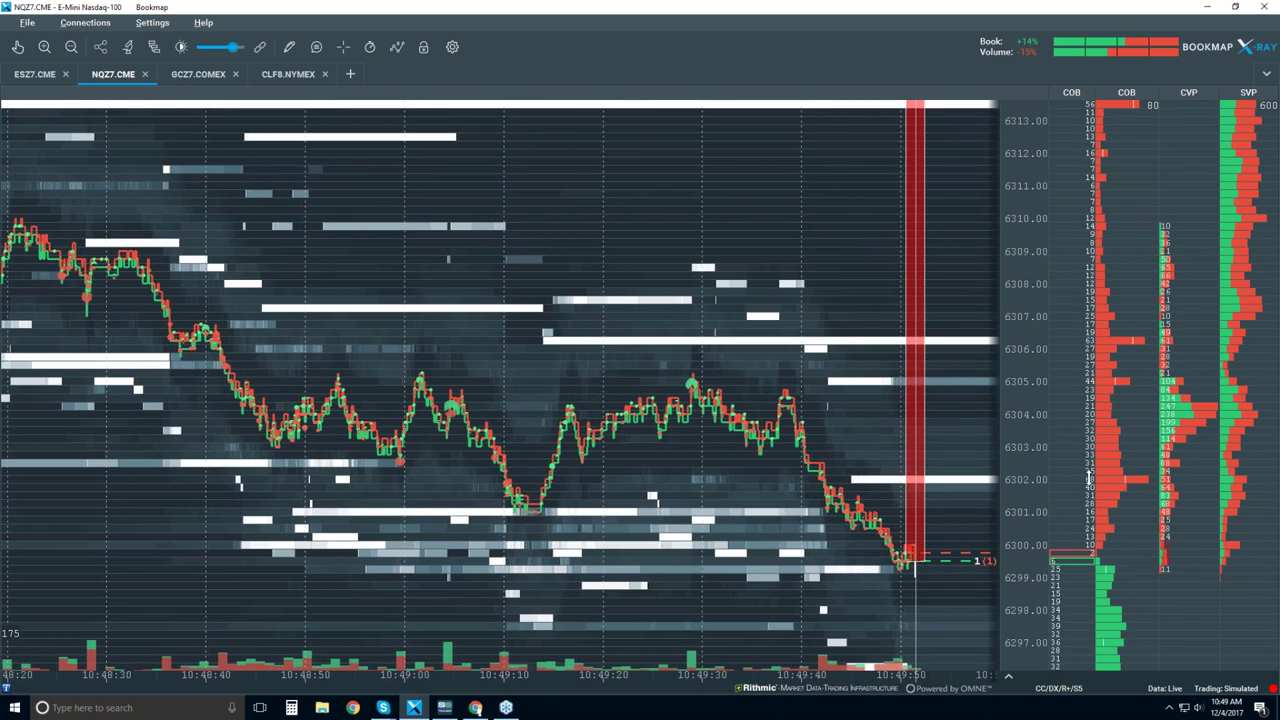
pyautogui.scroll(-1, 1016, 472)
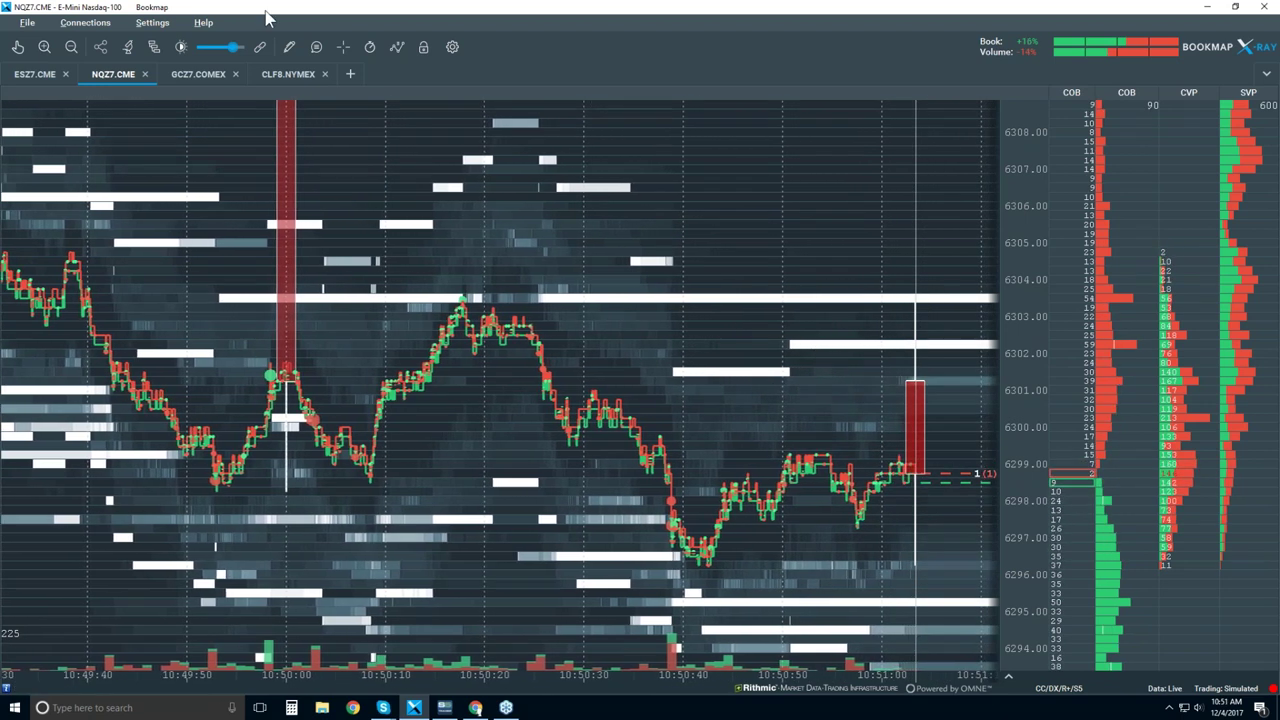
# Examine how price moves between the resting liquidity levels from 10:46 to 10:52, briefly using the crosshair near the 6303 level
pyautogui.click(343, 47)
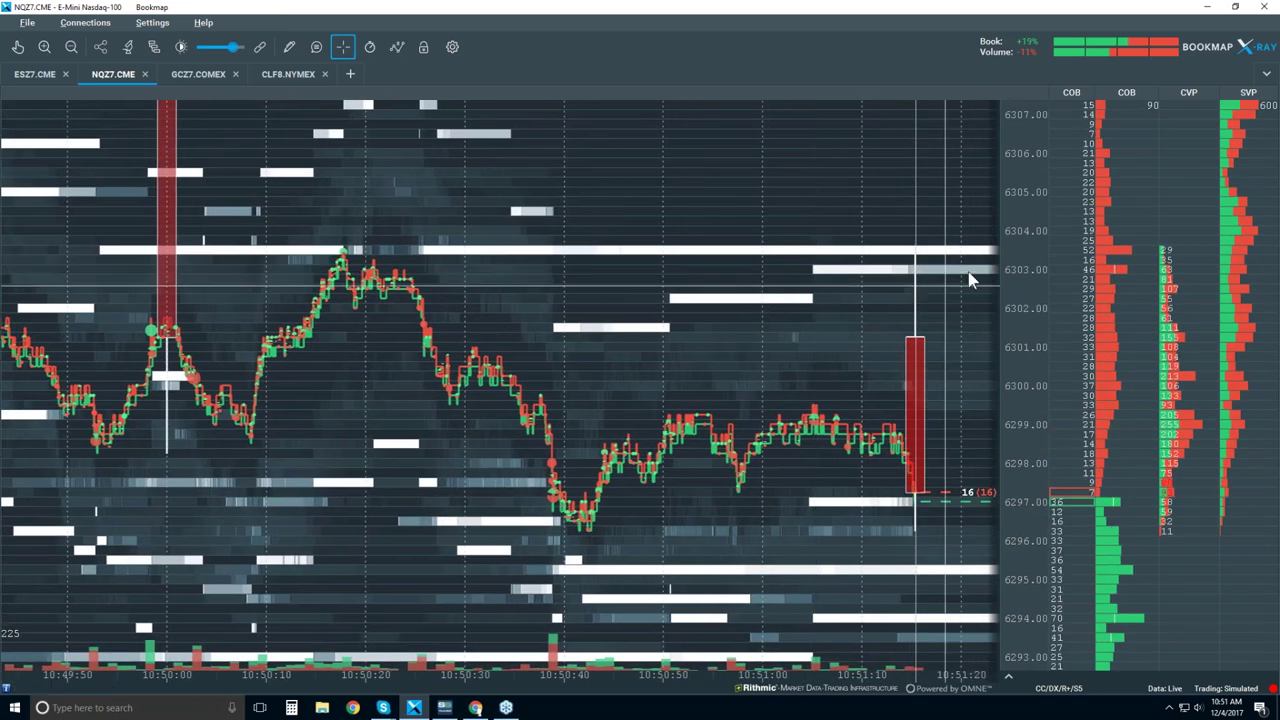
pyautogui.click(343, 47)
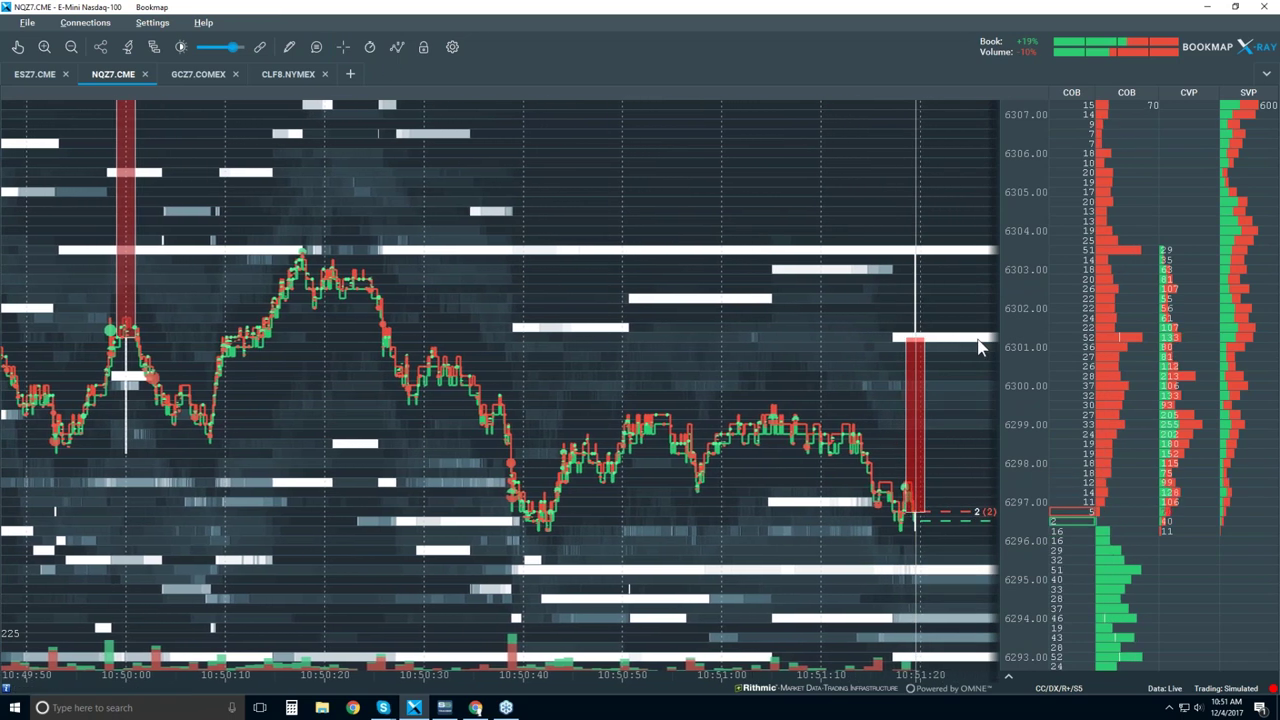
pyautogui.scroll(-2, 763, 293)
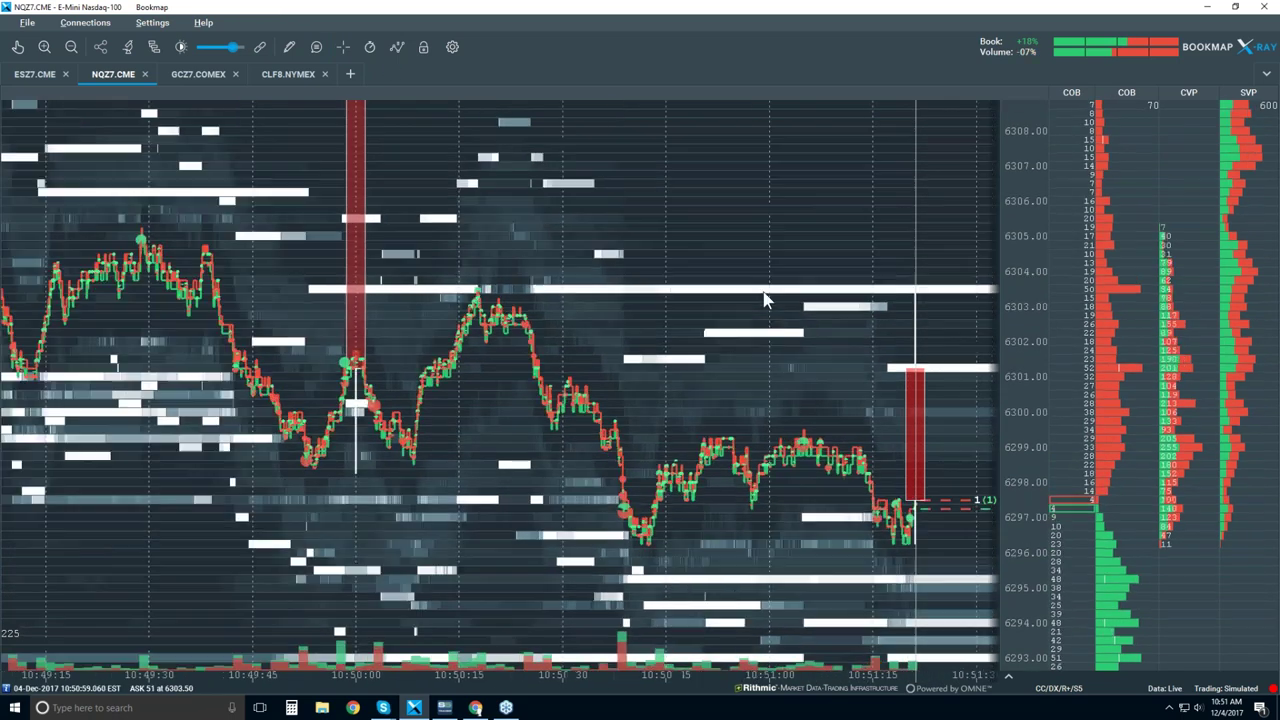
pyautogui.scroll(-1, 763, 298)
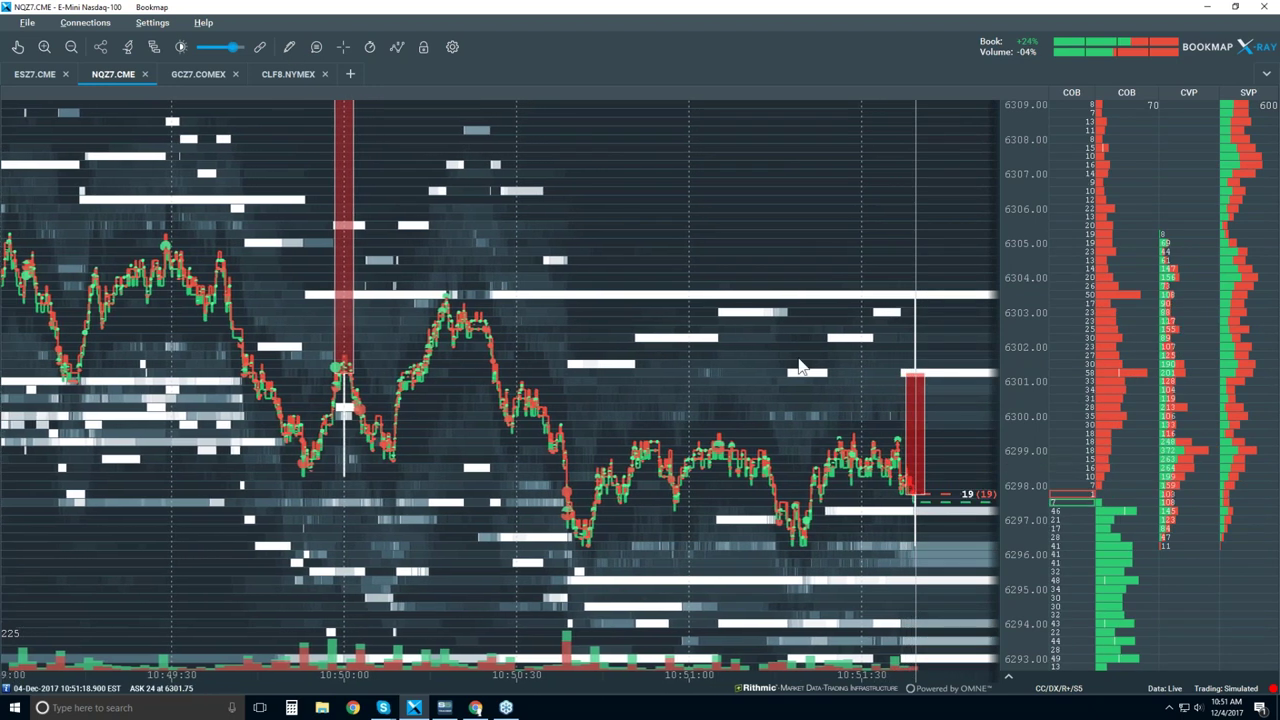
pyautogui.scroll(-2, 798, 367)
pyautogui.scroll(-2, 848, 412)
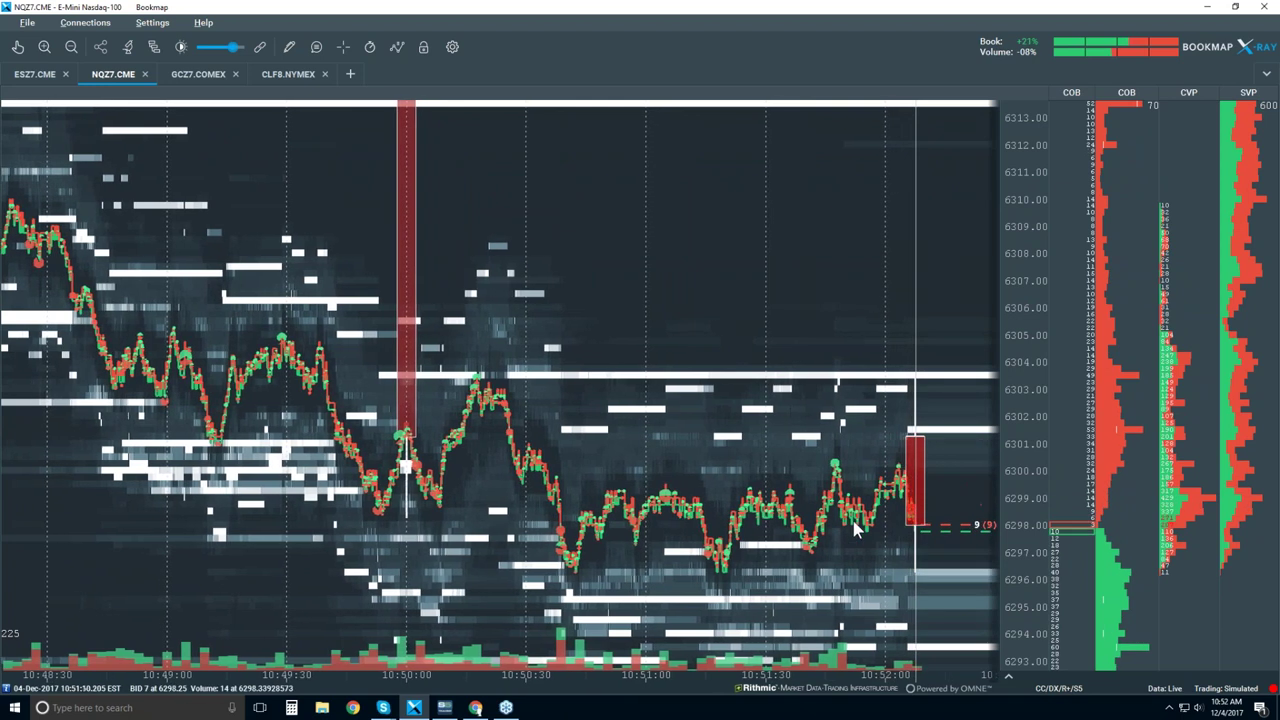
pyautogui.scroll(-1, 757, 530)
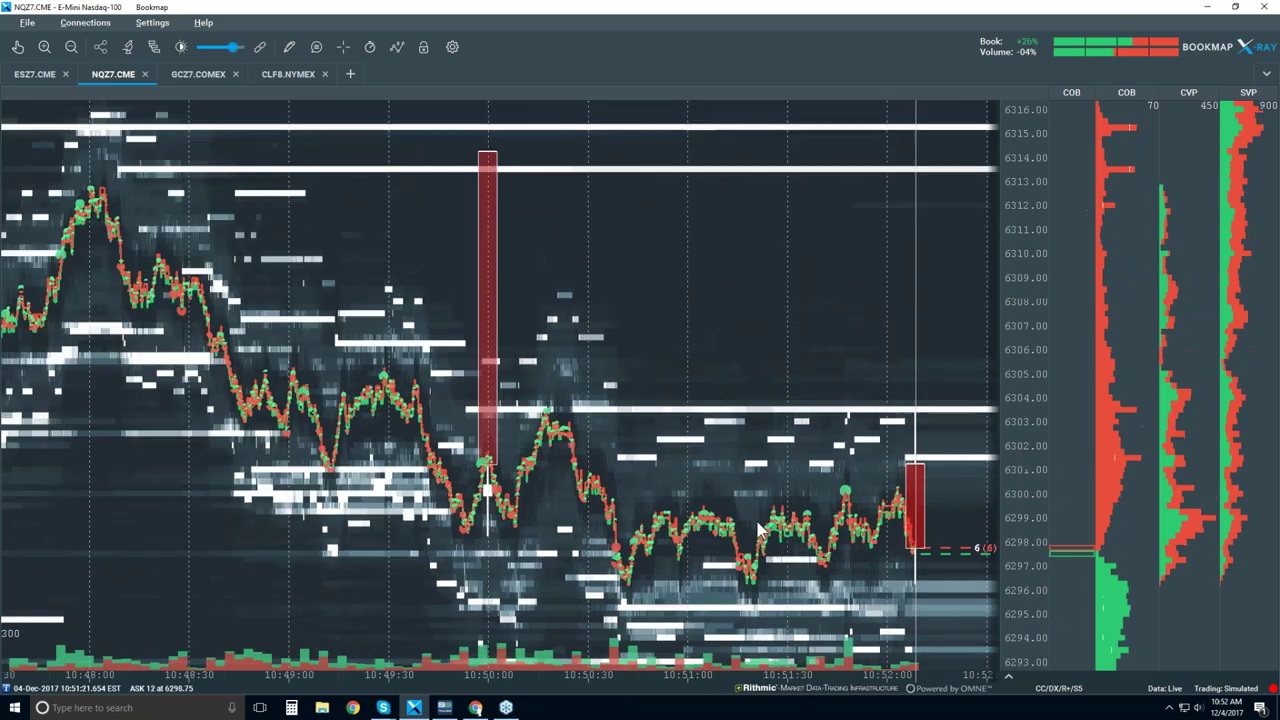
pyautogui.scroll(-1, 775, 520)
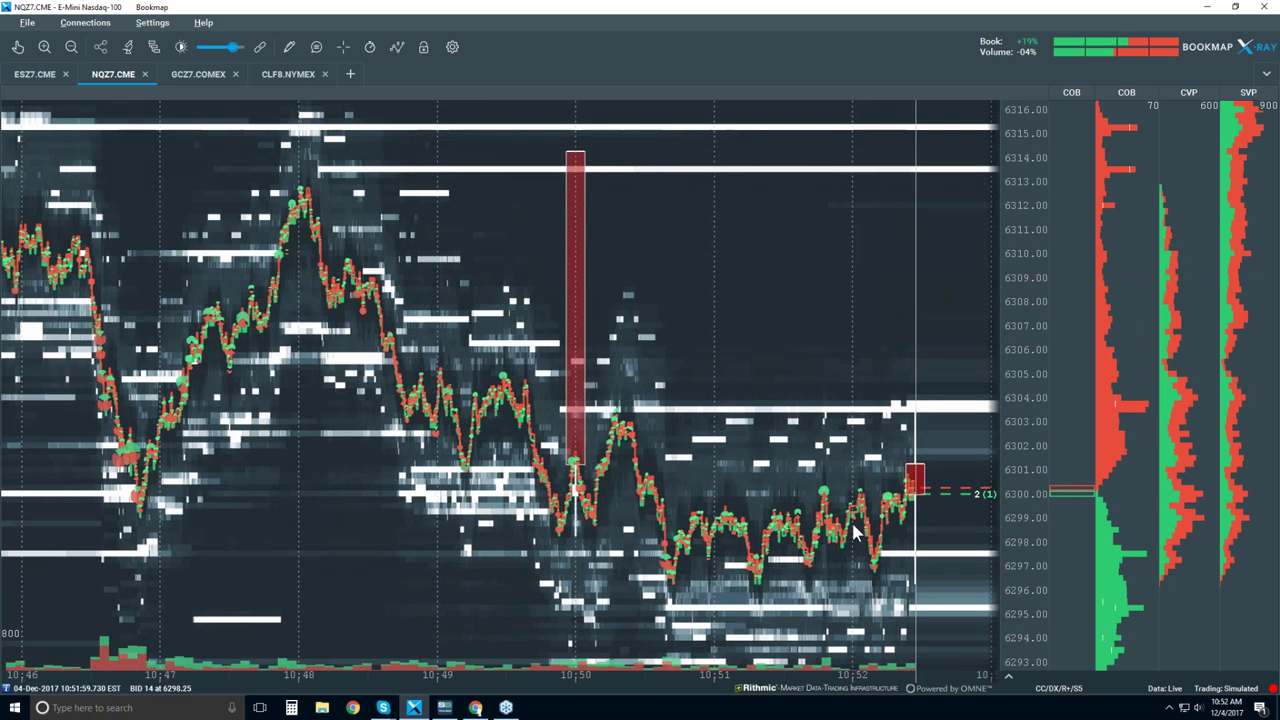
# Examine the latest price action from 10:52 to 10:53 against the heatmap levels and the forming candlestick
pyautogui.scroll(3, 853, 532)
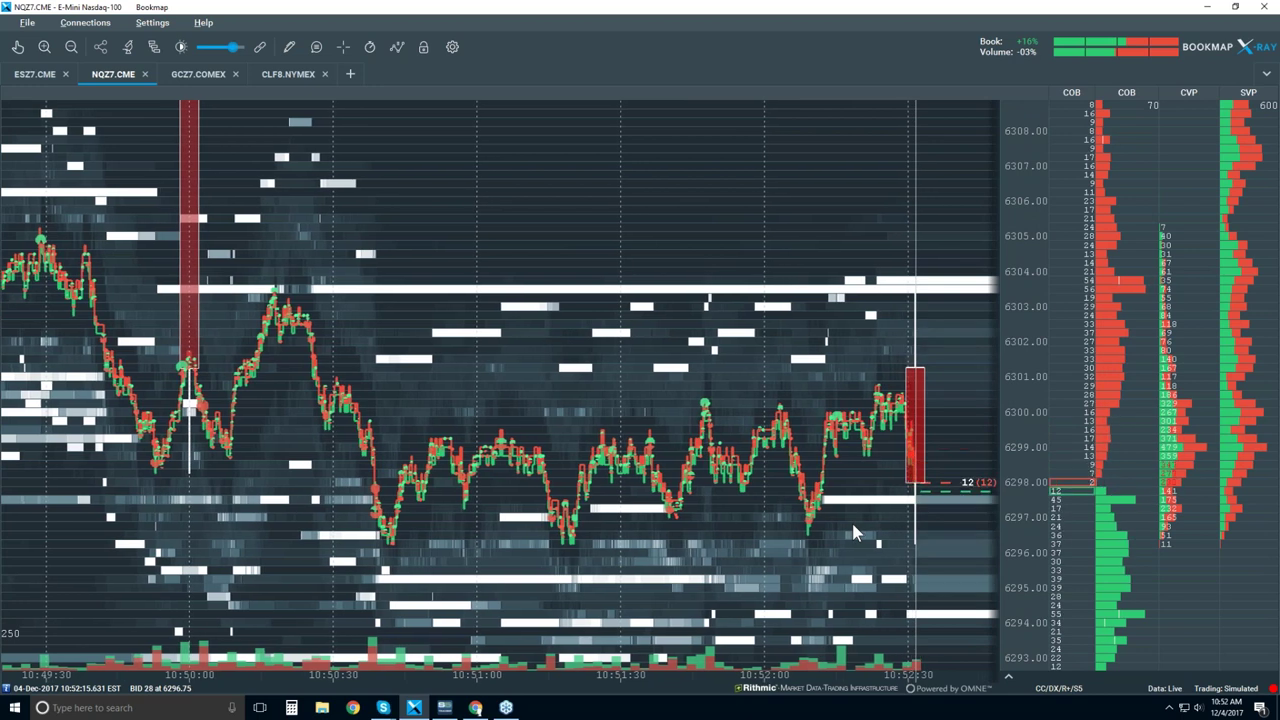
pyautogui.scroll(-1, 853, 532)
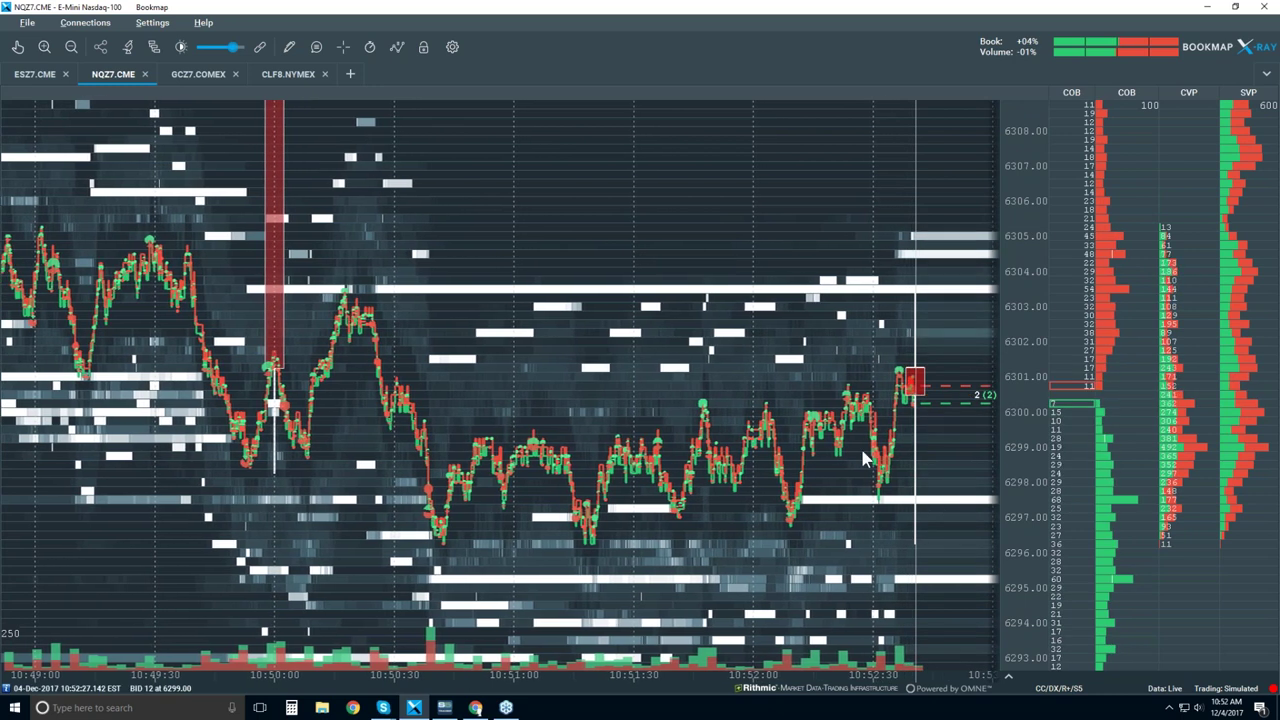
pyautogui.scroll(-2, 865, 458)
pyautogui.scroll(-1, 865, 458)
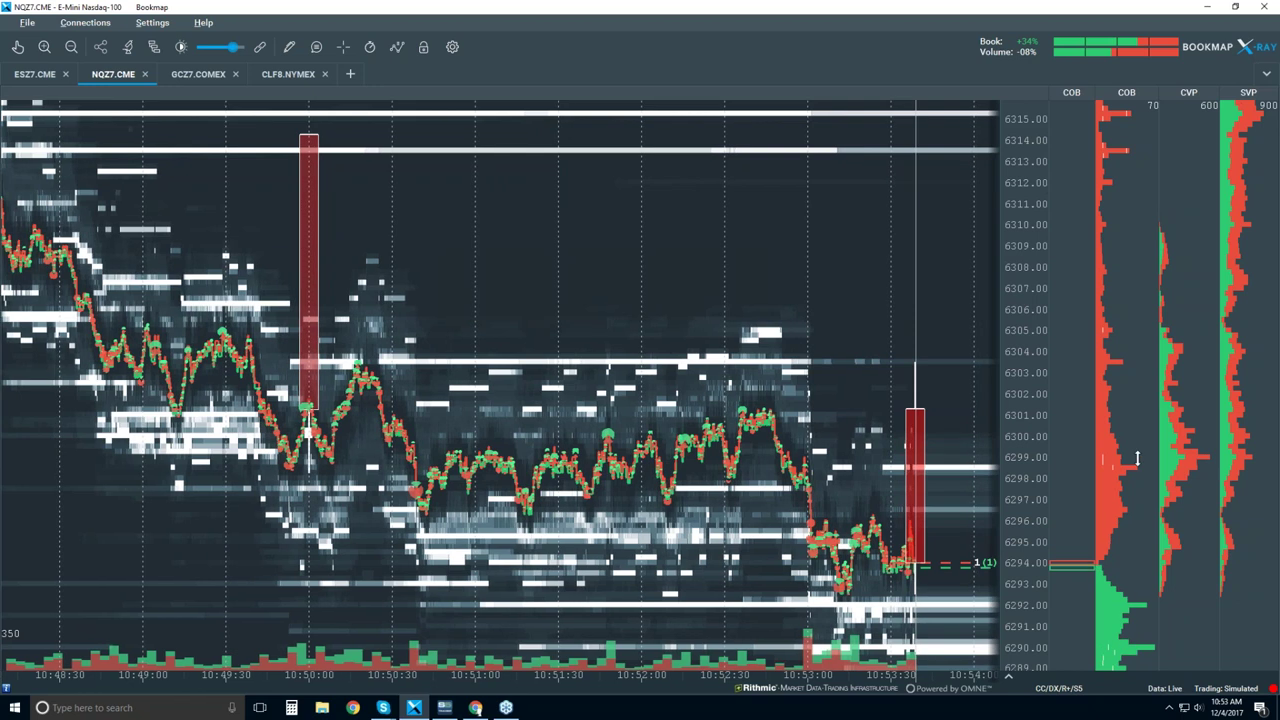
pyautogui.moveTo(1020, 460); pyautogui.dragTo(1013, 450)
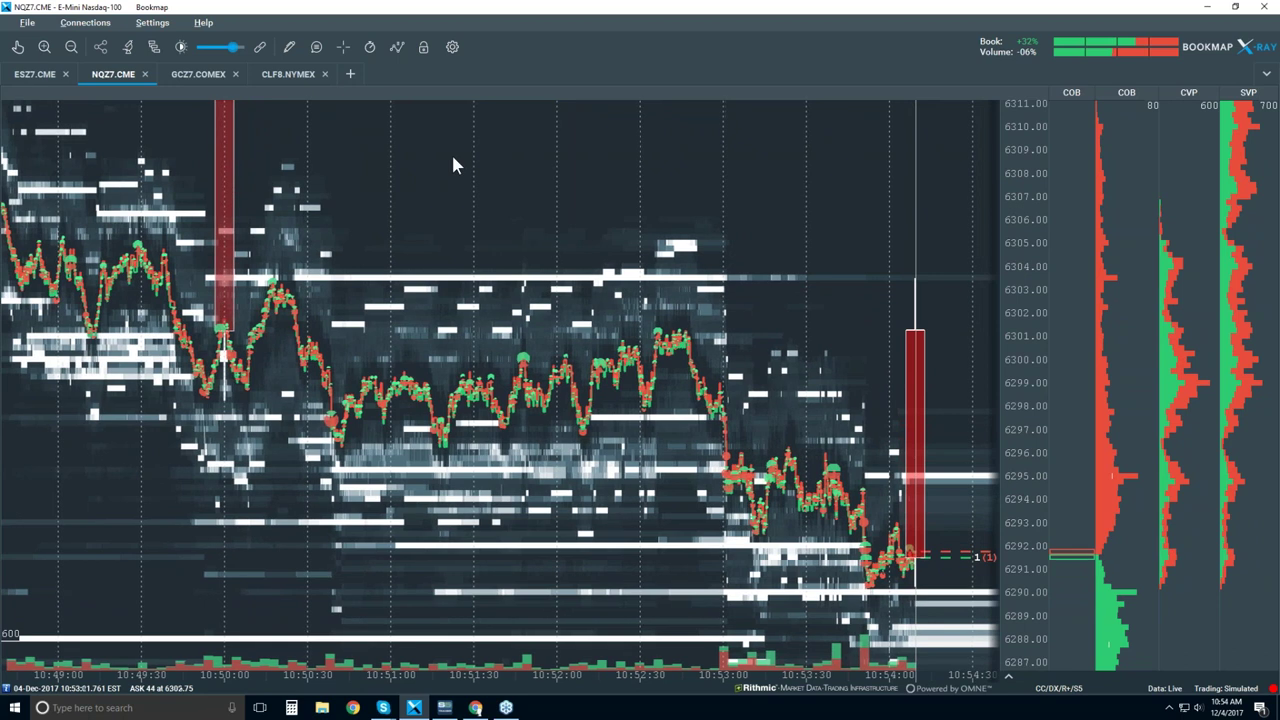
# Draw a horizontal line across the chart at about 6300.00 and leave drawing mode
pyautogui.click(289, 48)
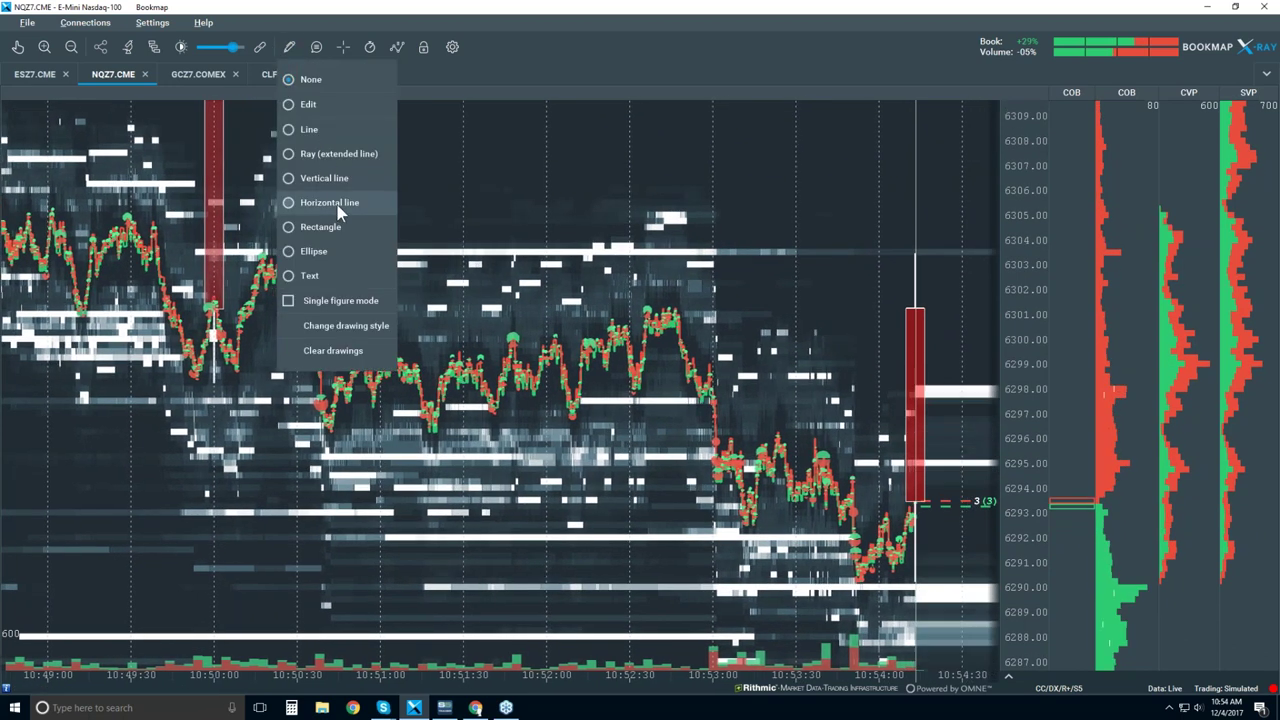
pyautogui.click(335, 203)
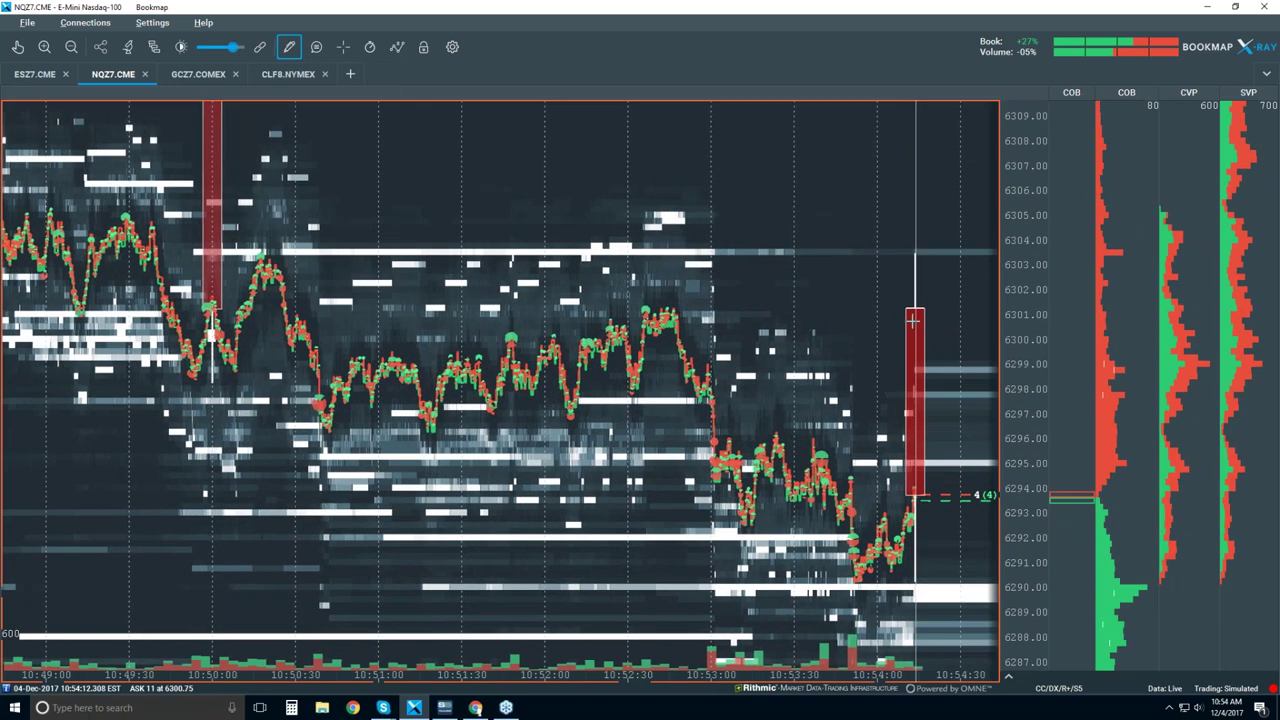
pyautogui.click(815, 337)
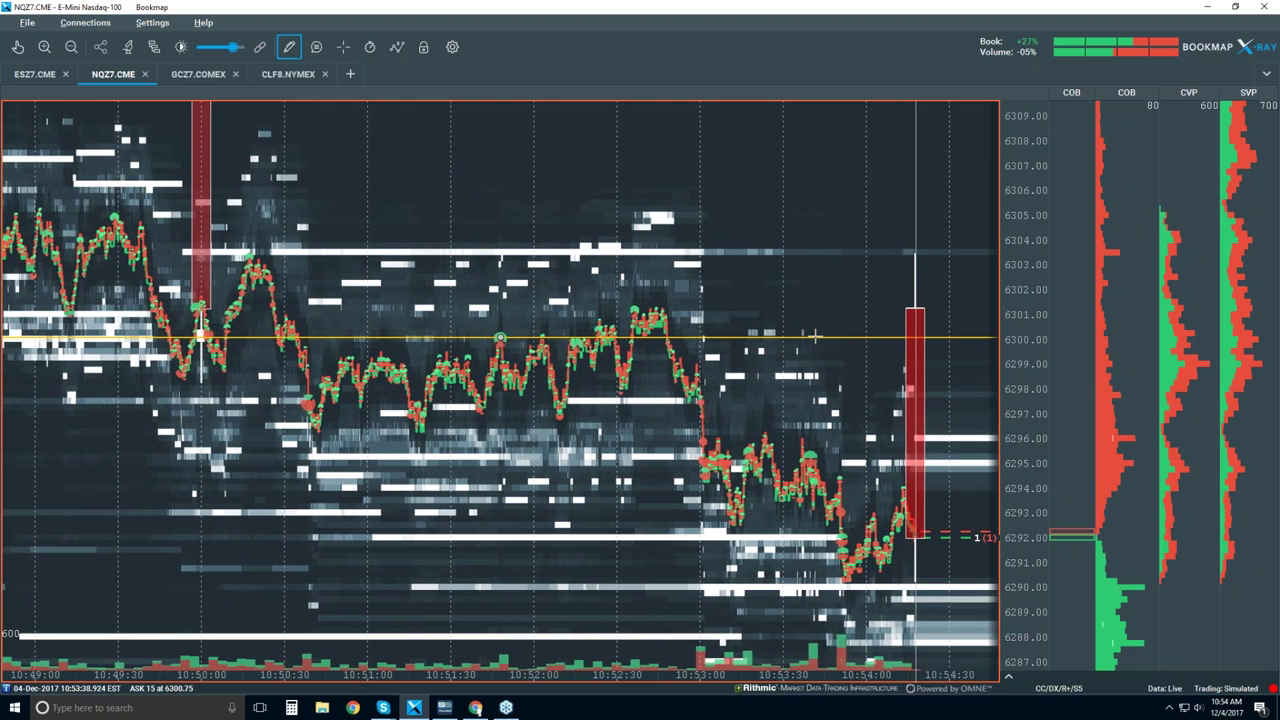
pyautogui.click(289, 47)
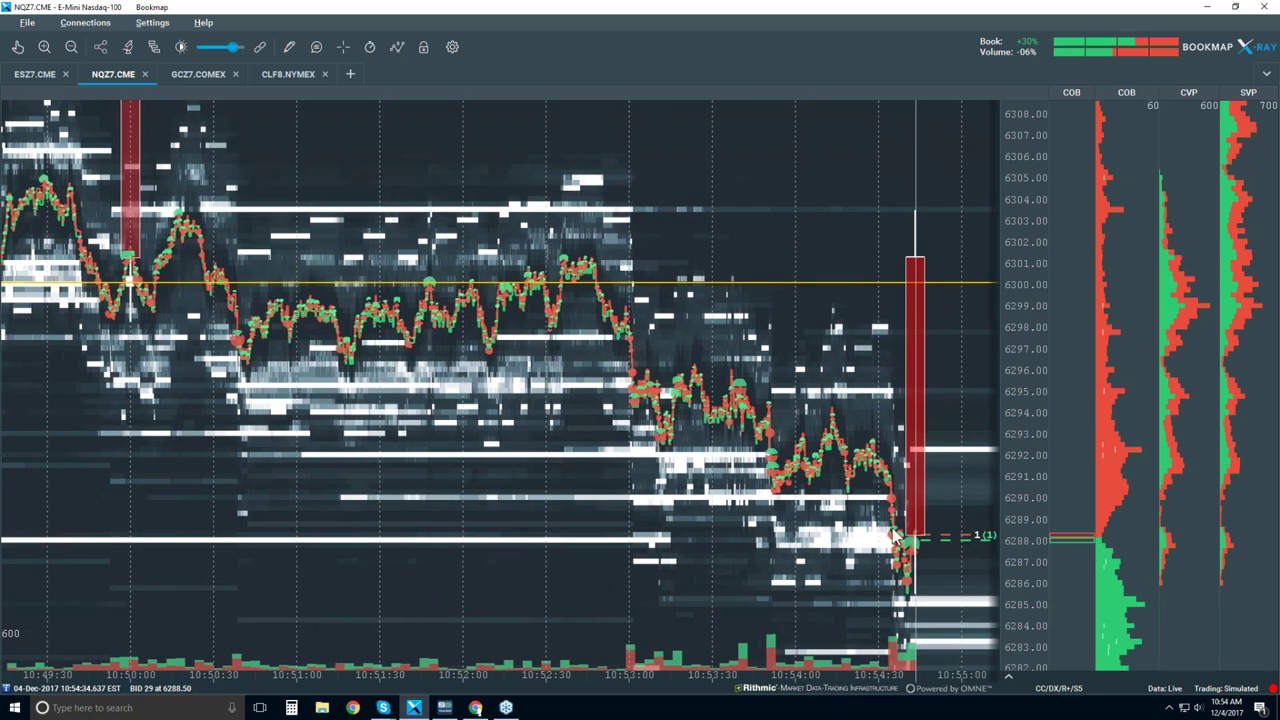
# Draw two more horizontal lines at about 6296.25 and 6297.25, and set the drawing tool back to None
pyautogui.click(289, 47)
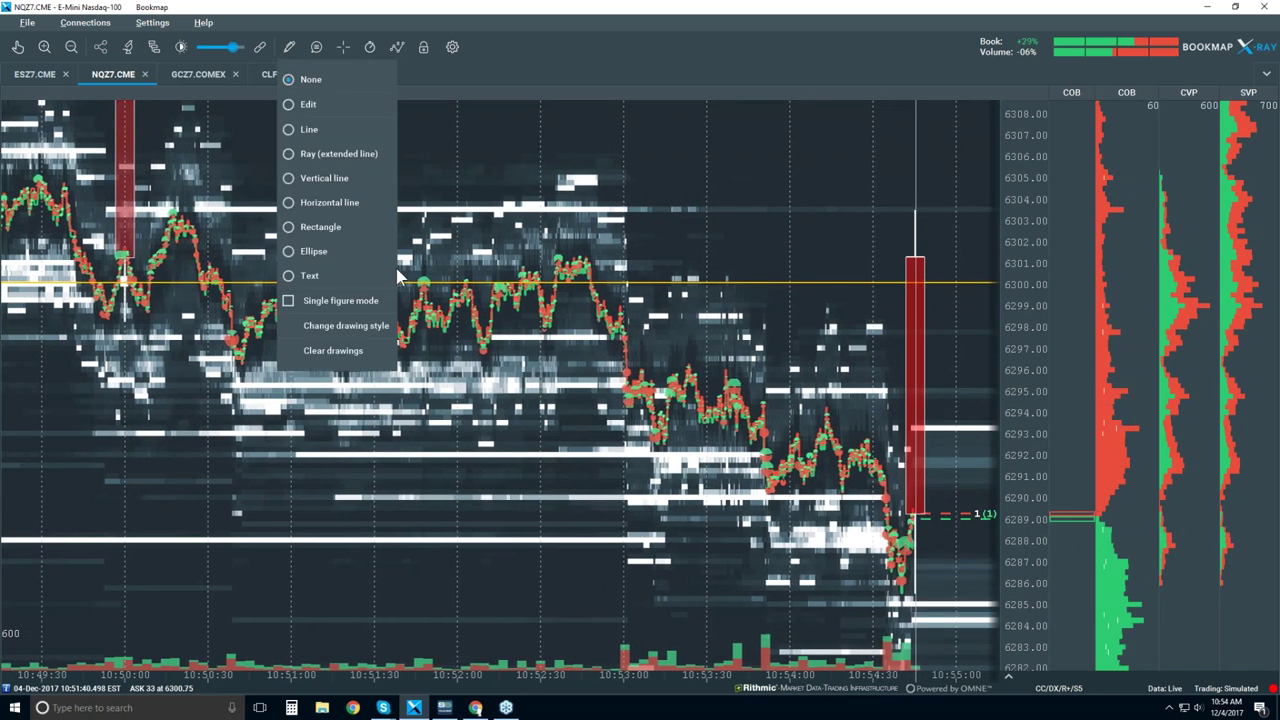
pyautogui.click(335, 200)
pyautogui.click(330, 367)
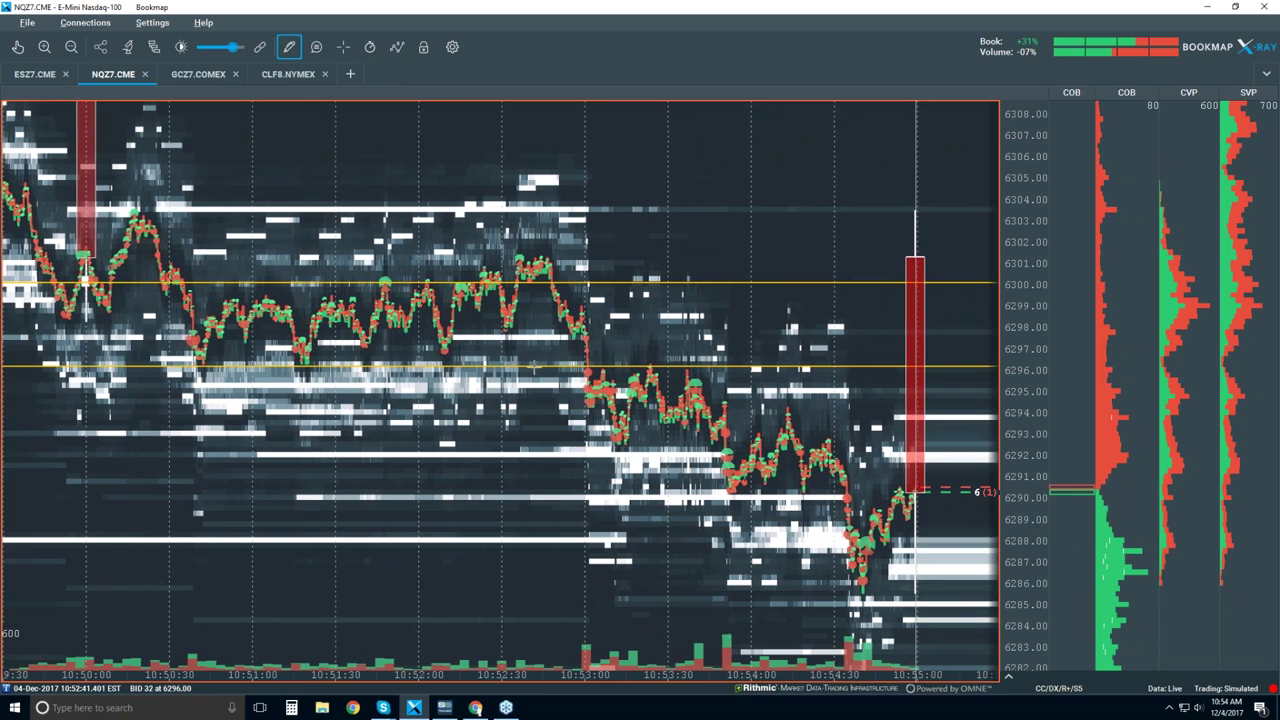
pyautogui.click(500, 337)
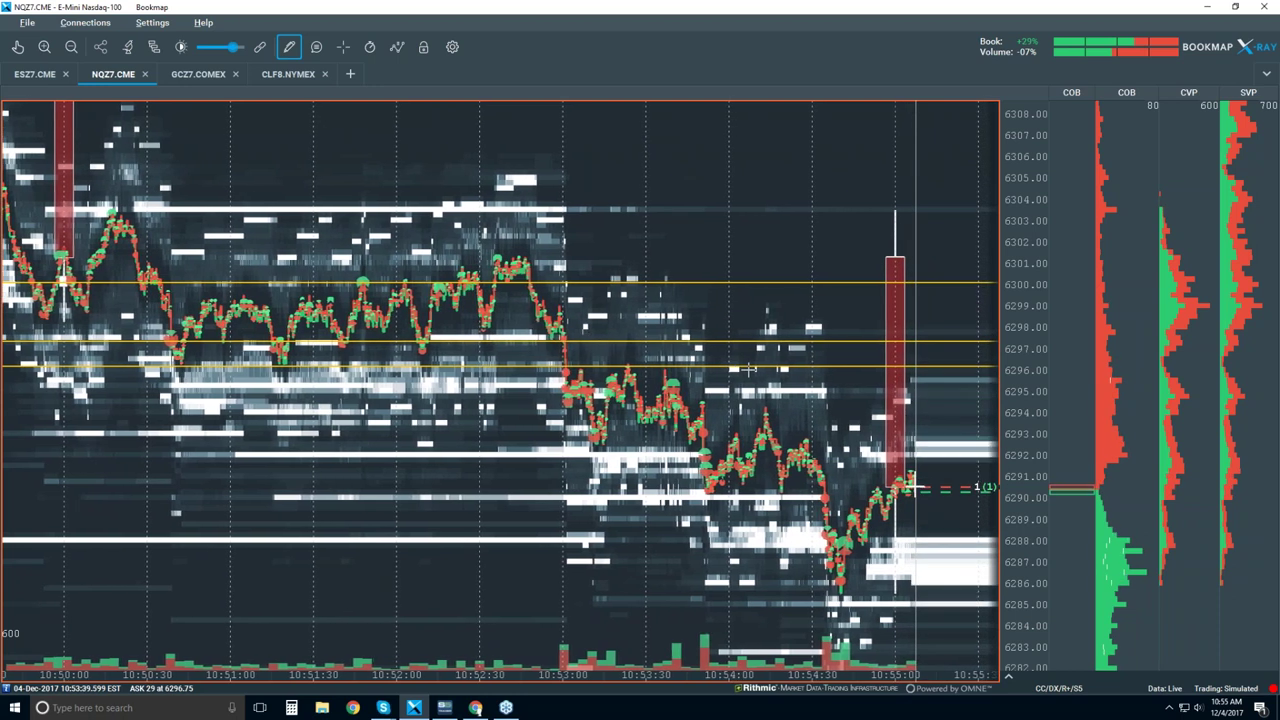
pyautogui.click(287, 46)
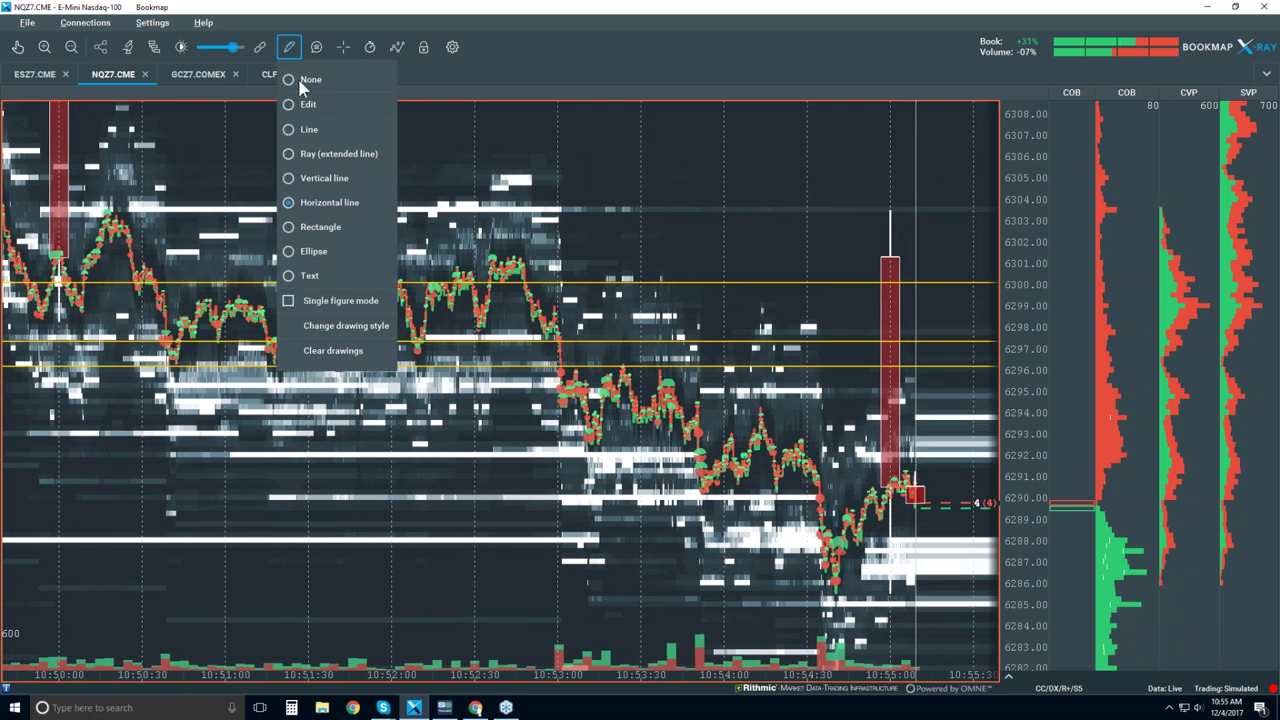
pyautogui.click(300, 86)
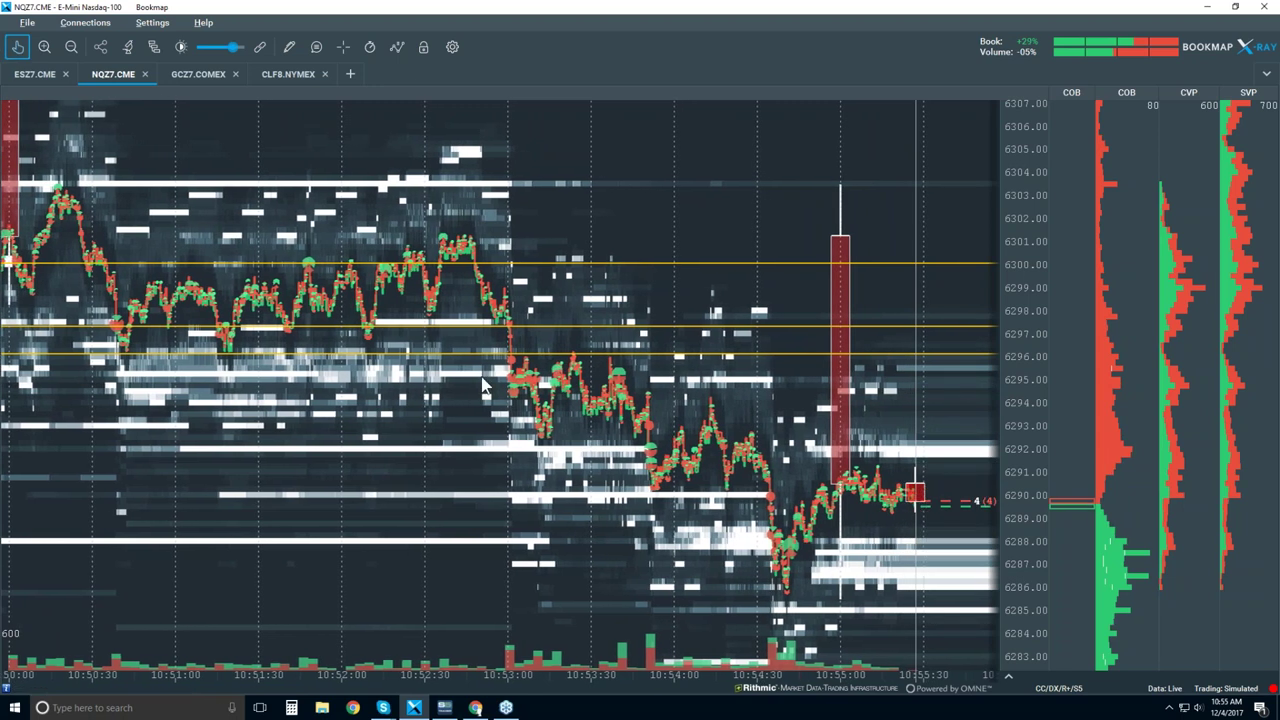
# Examine the decline from 10:53 onward against the drawn lines and resting liquidity, then return to the live price
pyautogui.scroll(3, 579, 348)
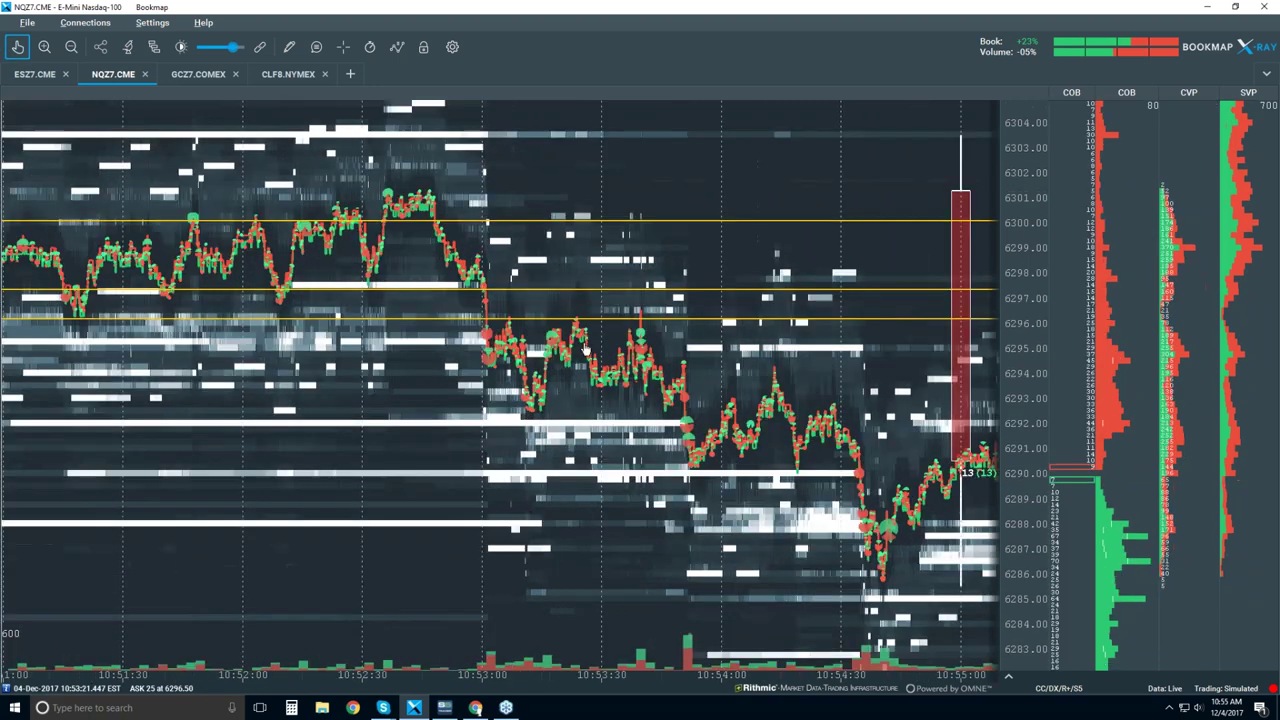
pyautogui.scroll(2, 601, 310)
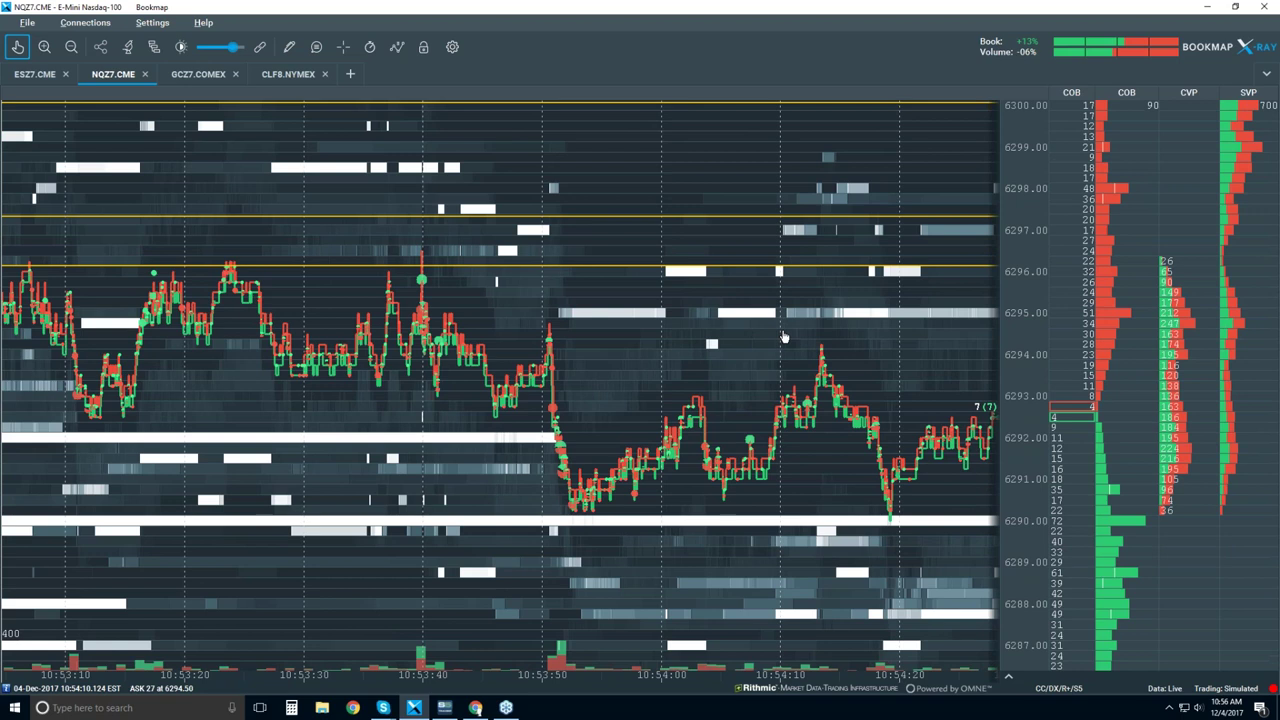
pyautogui.scroll(-2, 784, 338)
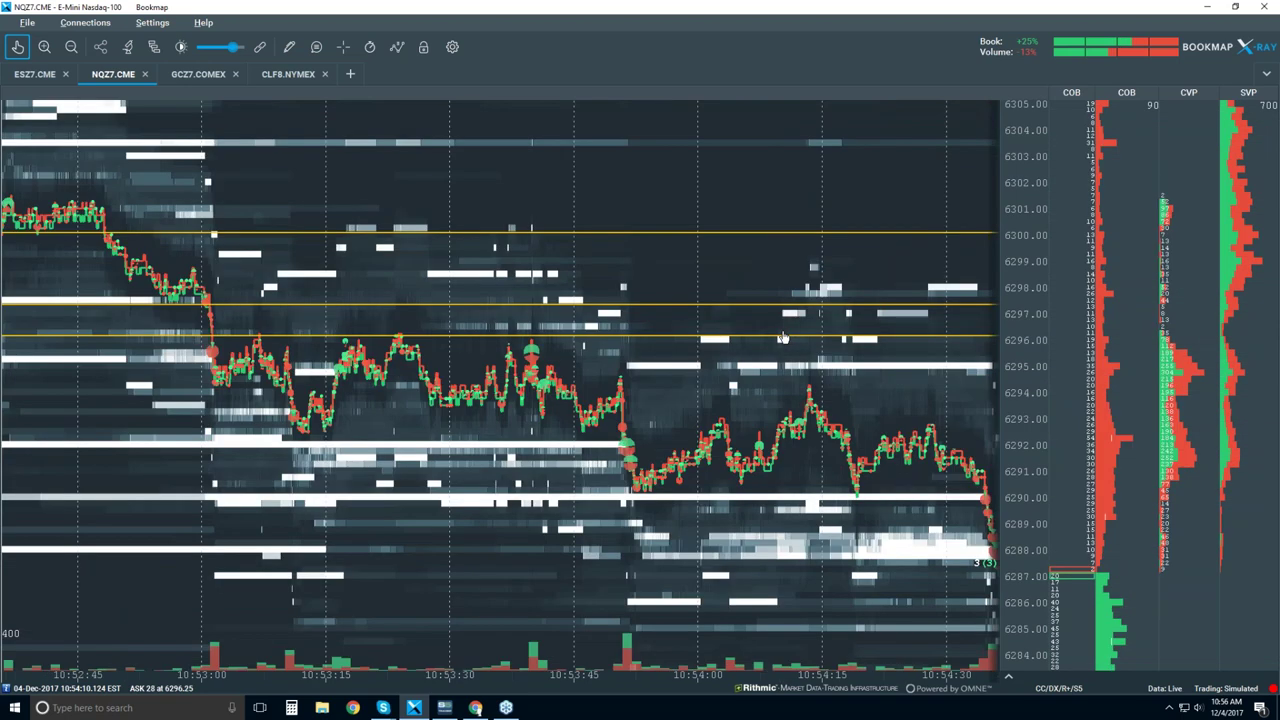
pyautogui.scroll(-2, 784, 338)
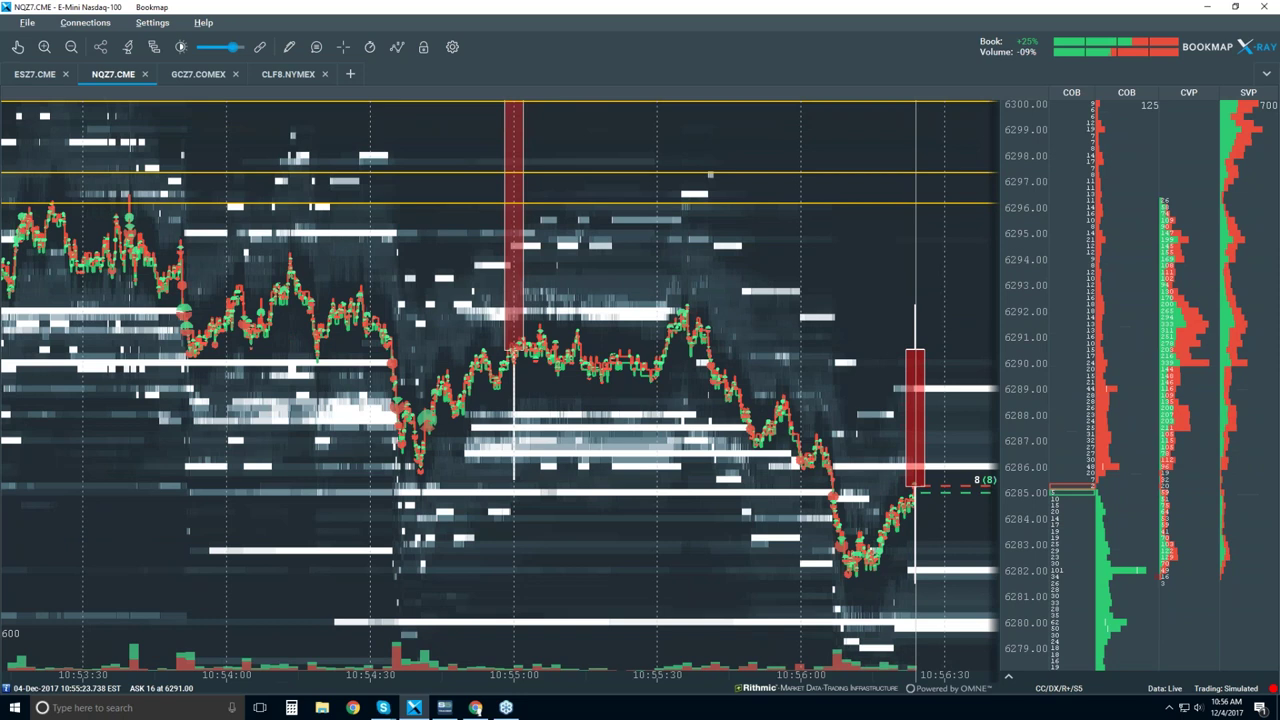
pyautogui.scroll(-2, 500, 390)
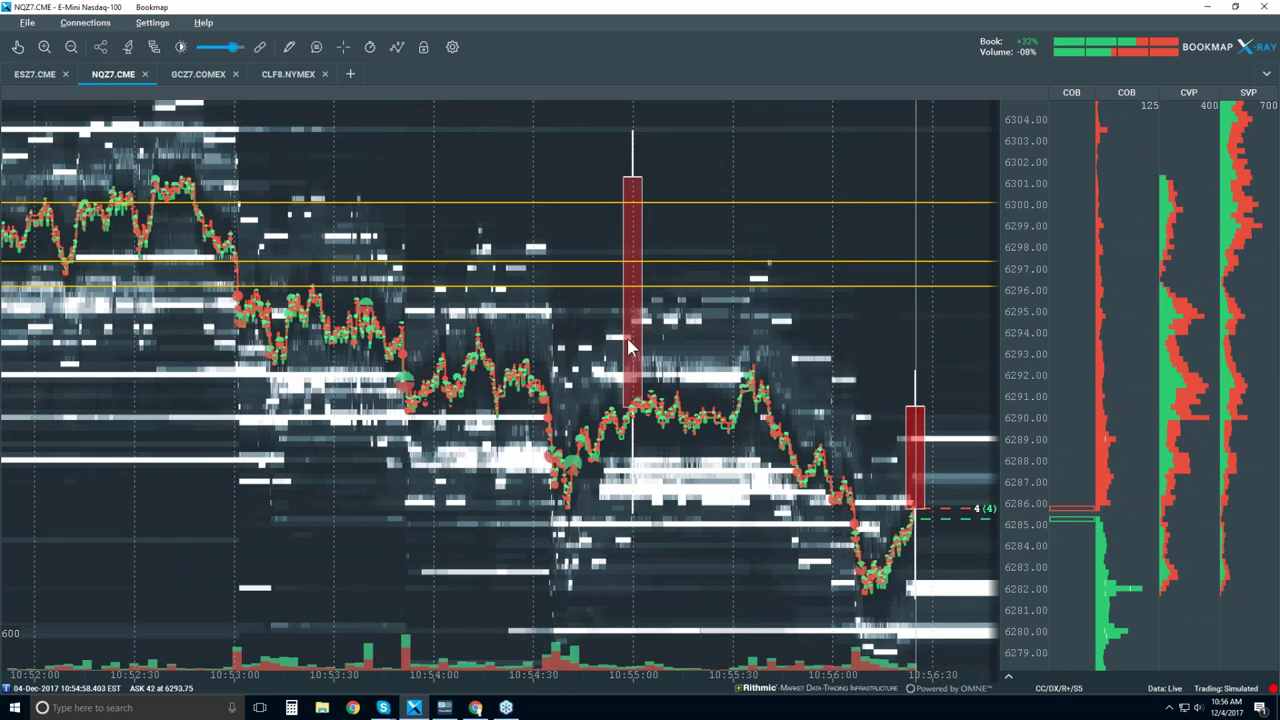
pyautogui.scroll(-1, 628, 345)
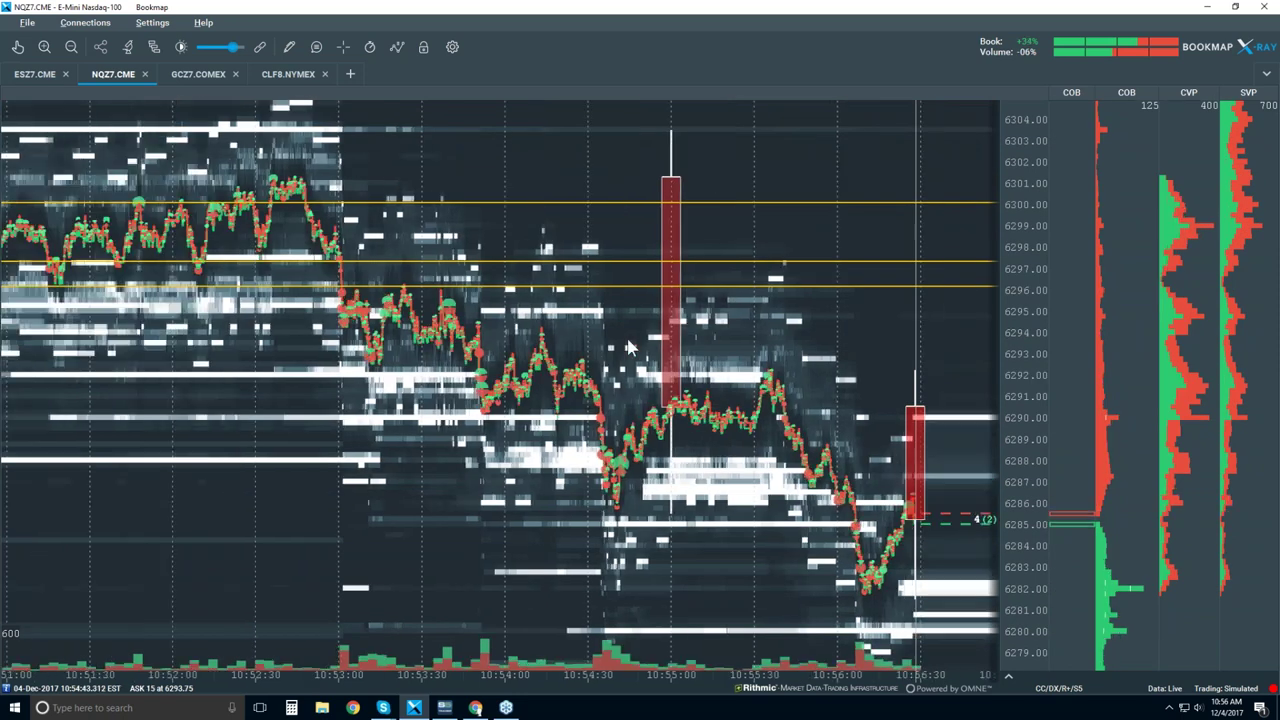
# Turn off the Candlestick Bars layer on the chart
pyautogui.click(394, 48)
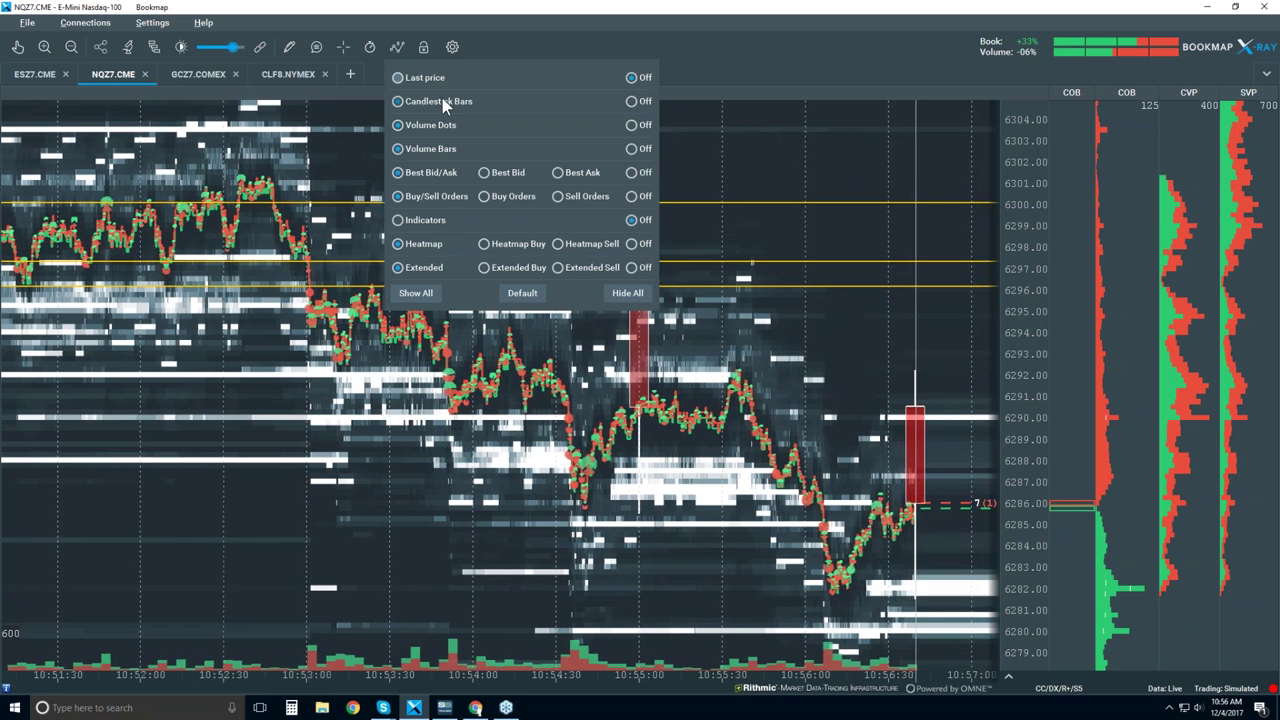
pyautogui.click(631, 101)
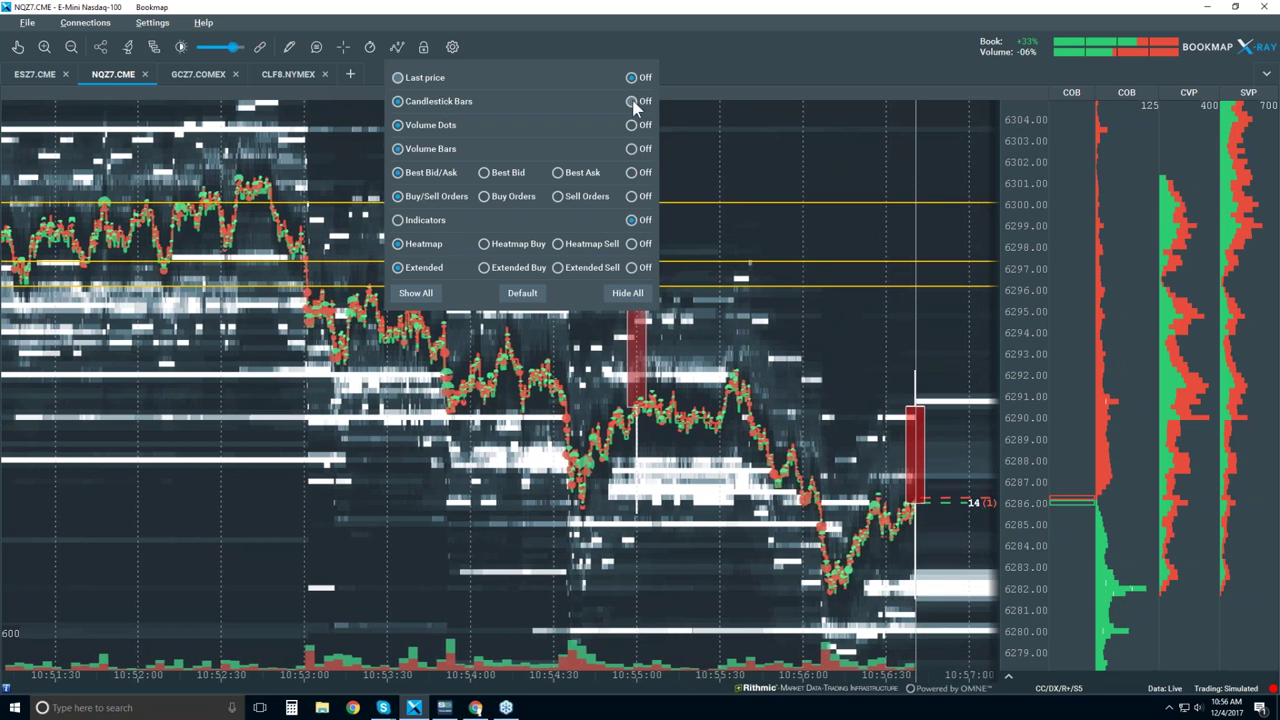
pyautogui.click(786, 155)
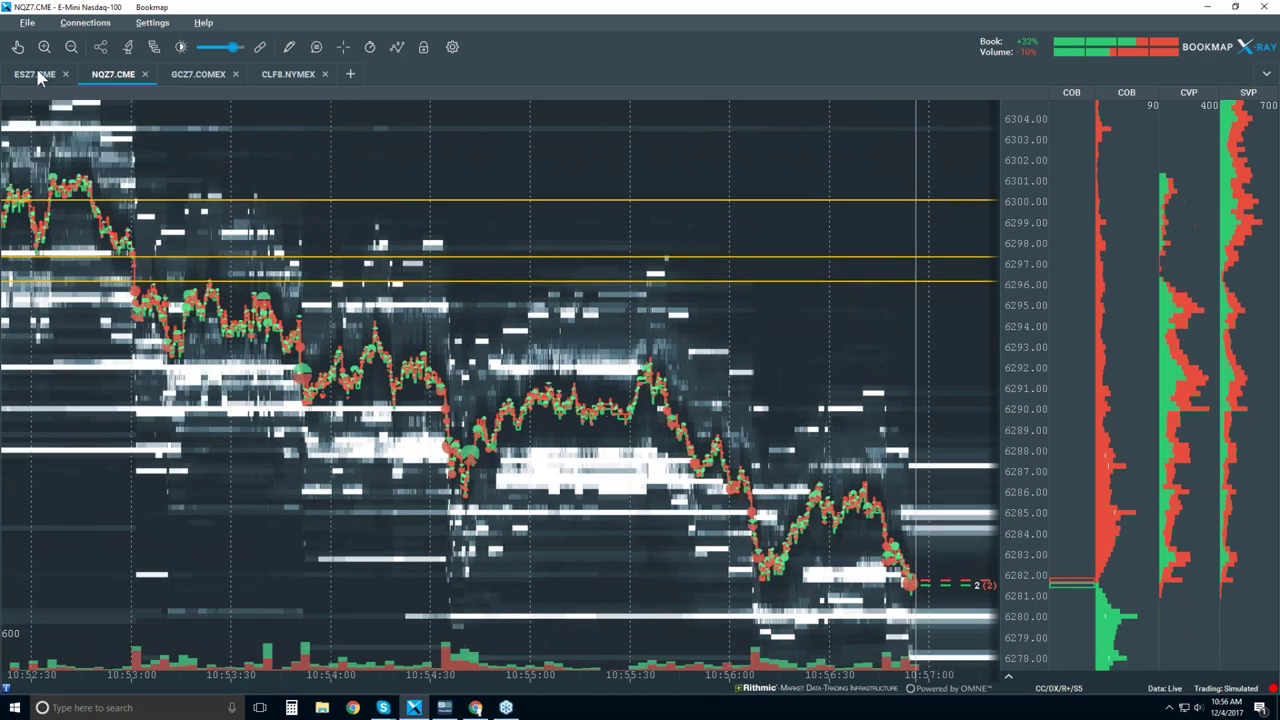
# Examine the trades hitting the resting bid at 6281.75 around 10:56:54 at millisecond scale
pyautogui.scroll(5, 860, 540)
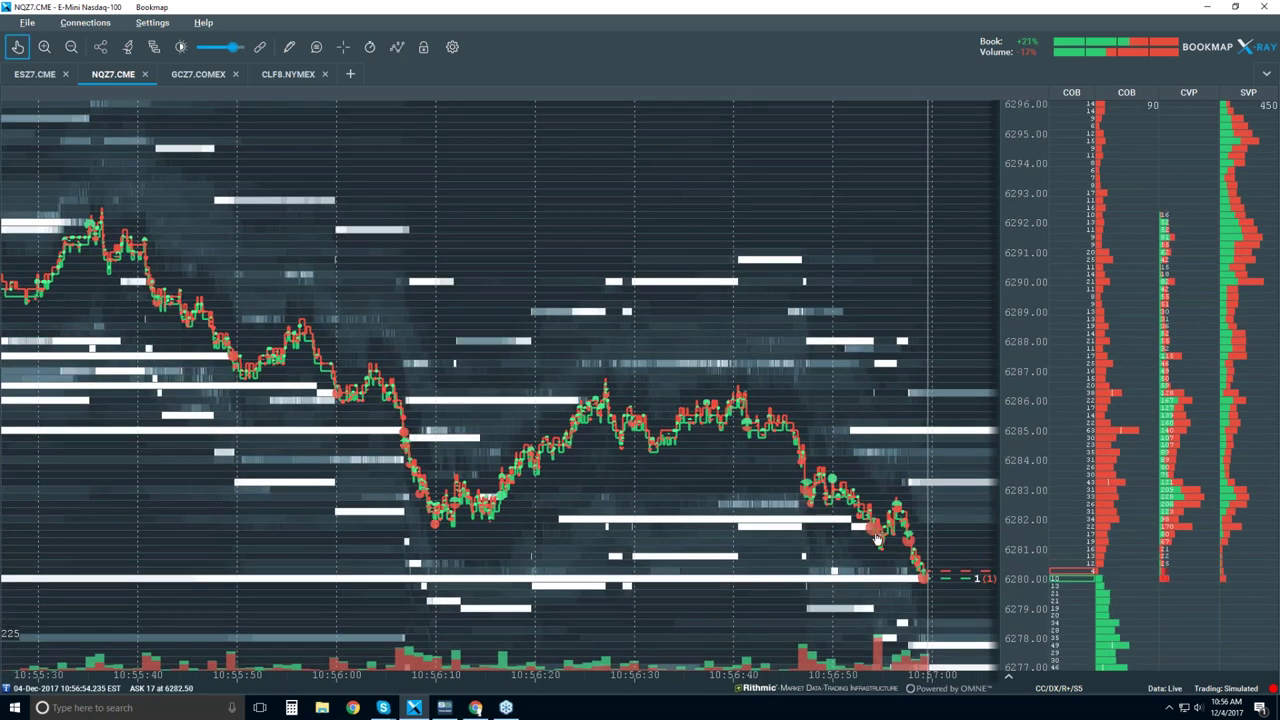
pyautogui.scroll(6, 870, 480)
pyautogui.scroll(3, 850, 421)
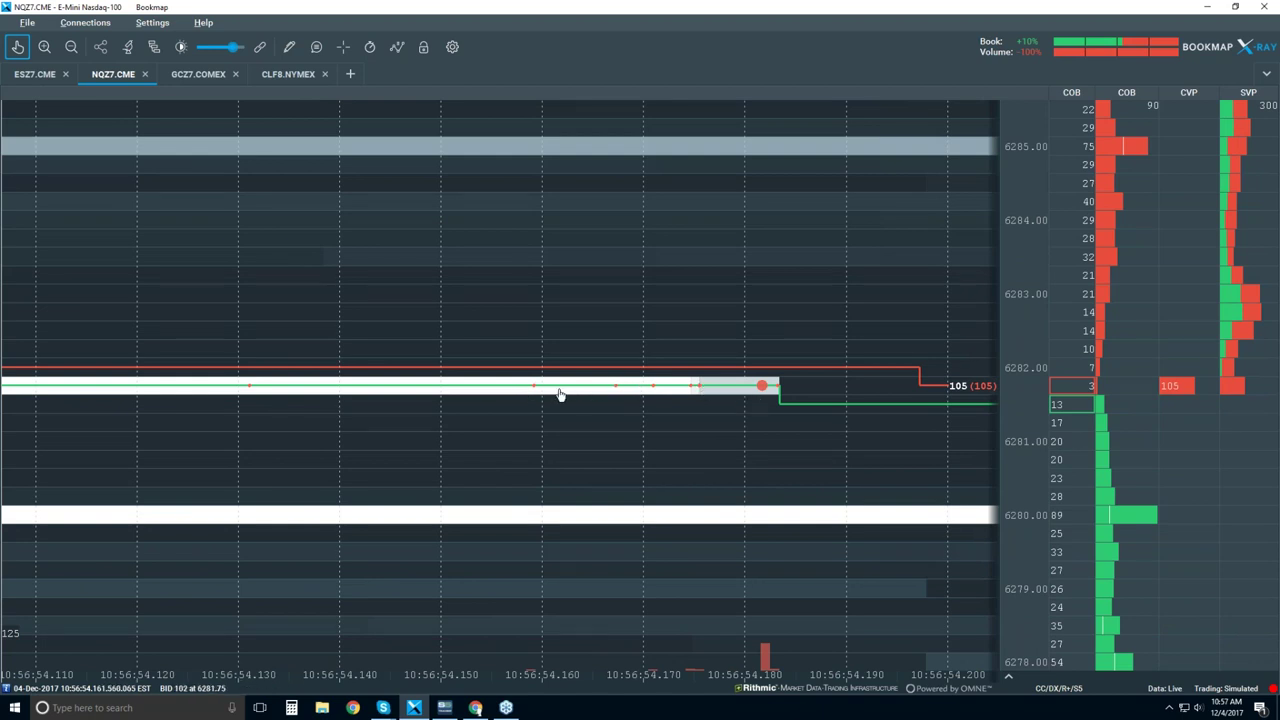
# Inspect the trades and remaining size at the 6281.75 bid using the data tooltip, then turn the tooltip off
pyautogui.moveTo(555, 394); pyautogui.dragTo(576, 391)
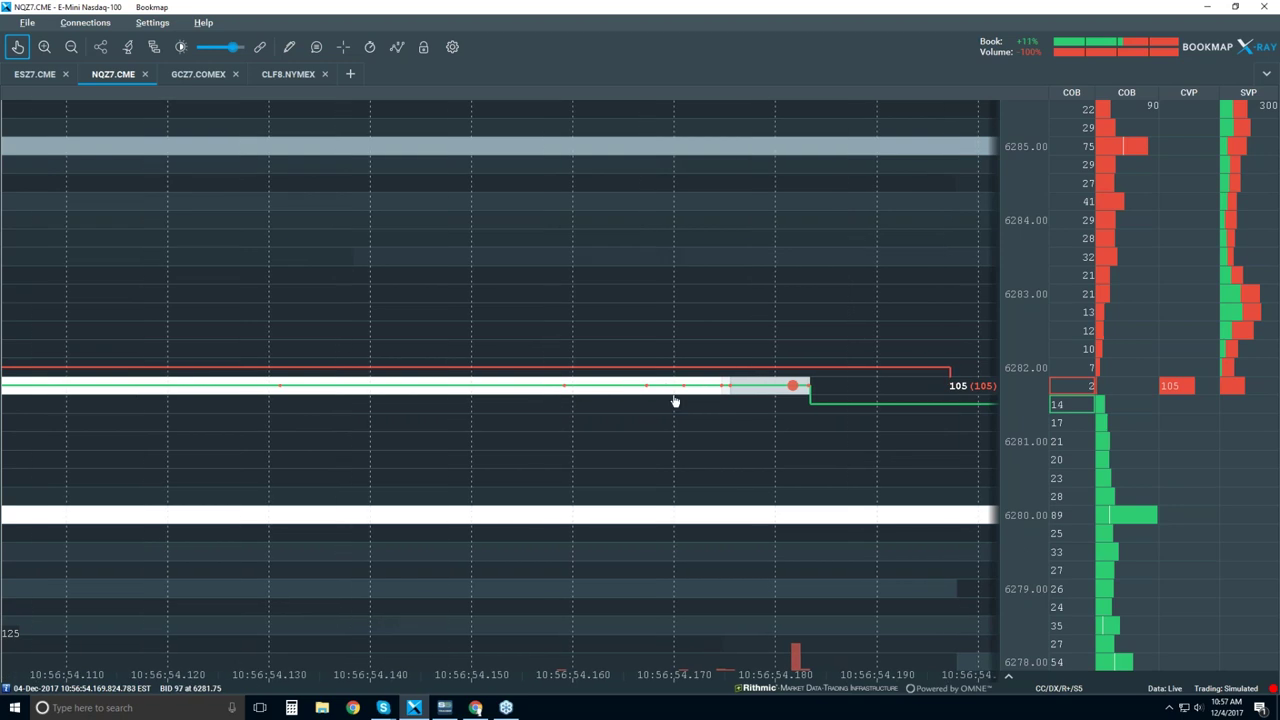
pyautogui.click(316, 46)
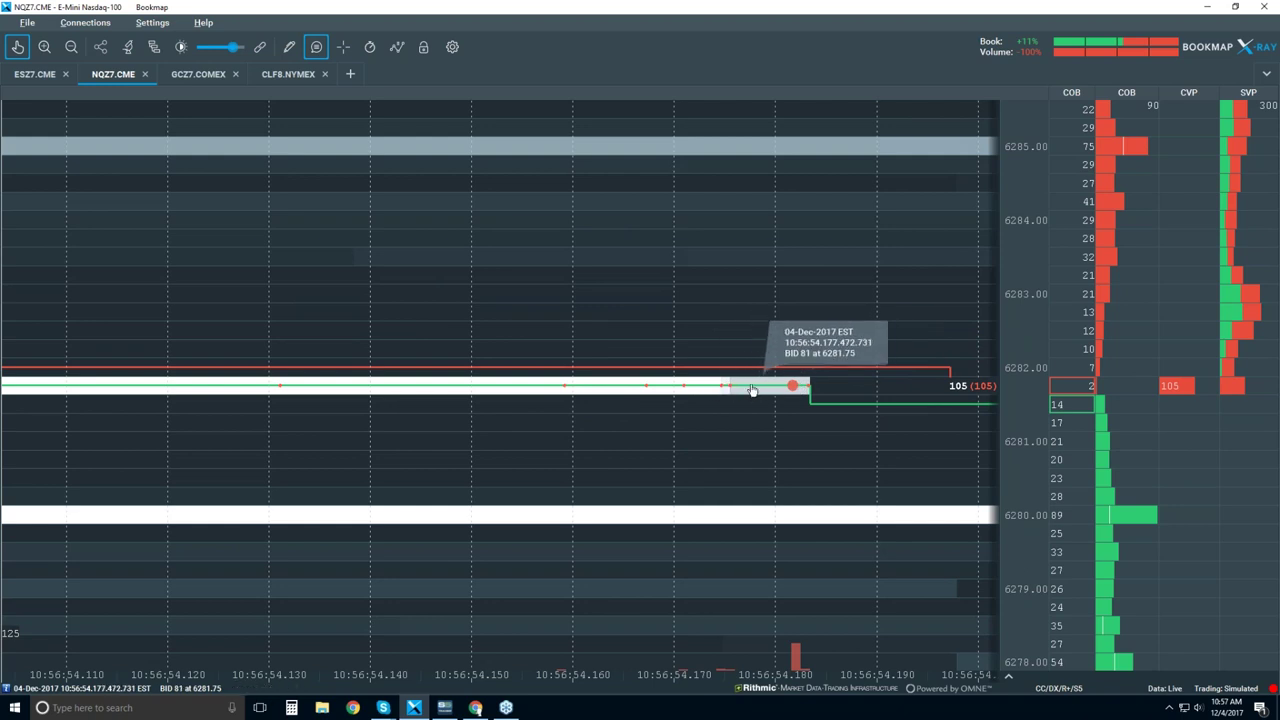
pyautogui.scroll(-2, 752, 389)
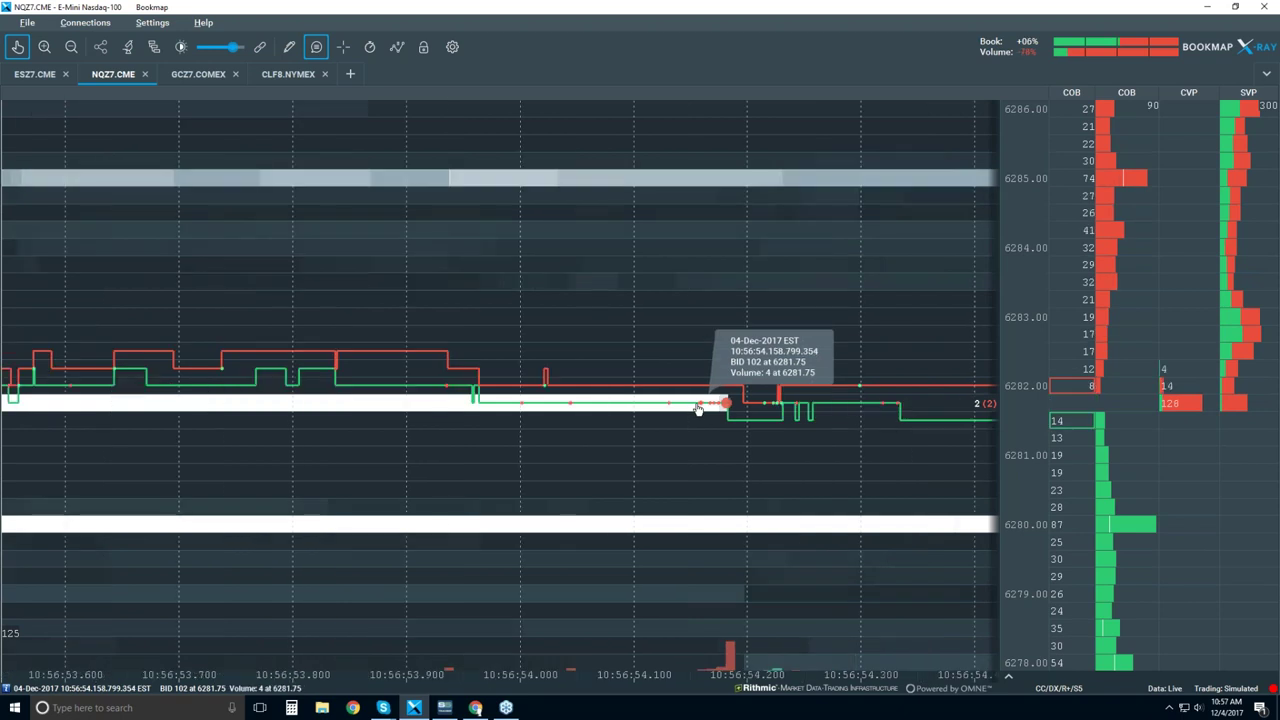
pyautogui.scroll(-5, 698, 410)
pyautogui.scroll(-4, 698, 410)
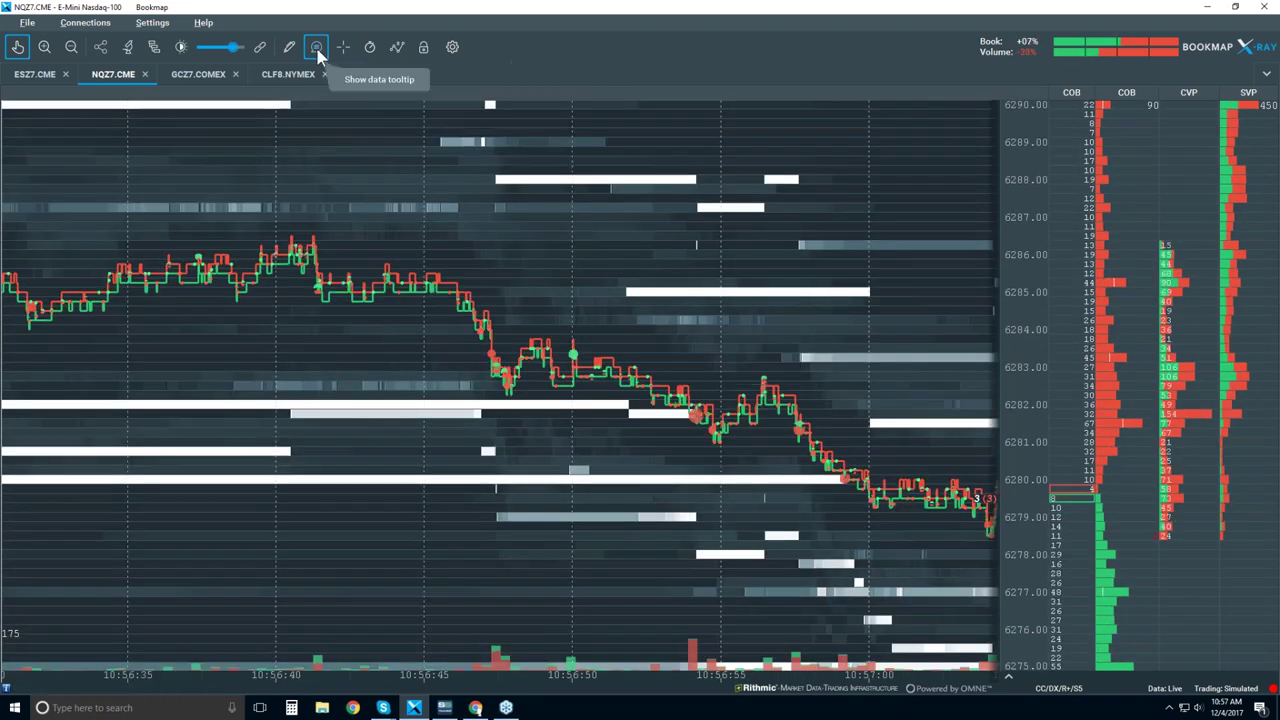
pyautogui.click(317, 47)
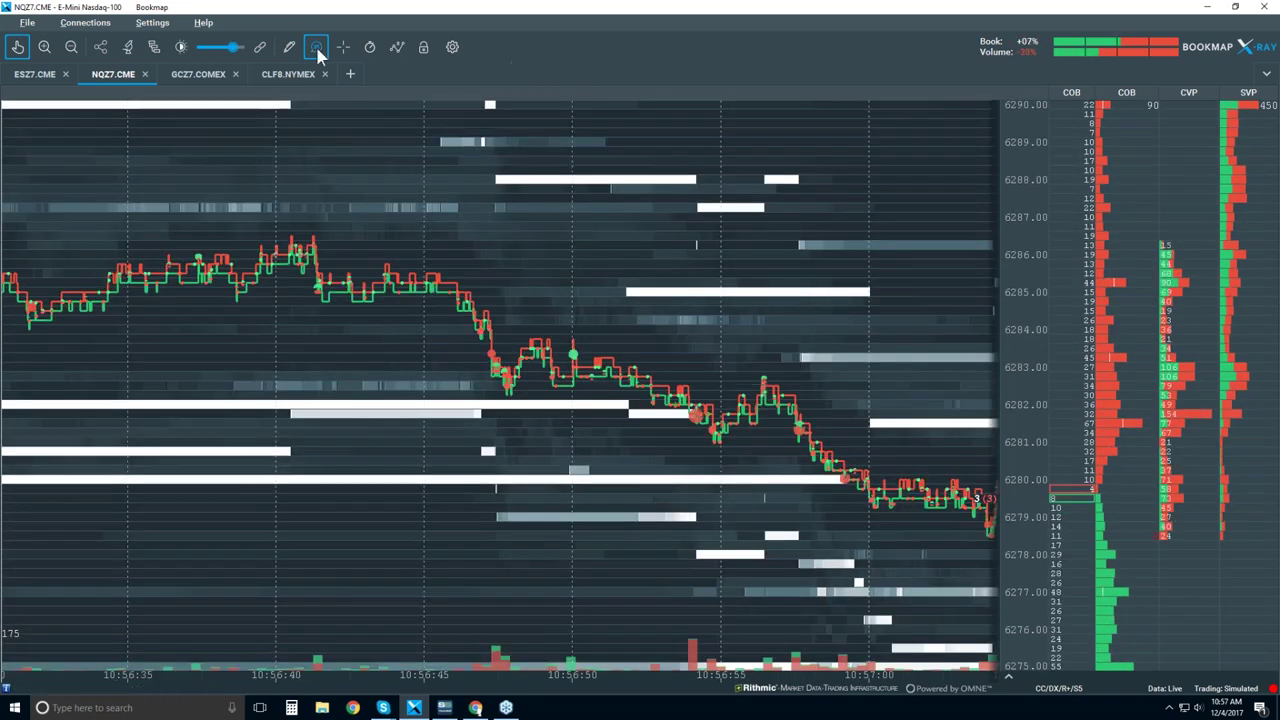
# Examine the low near 6276 around 10:57:20 and the following rebound against resting liquidity and the drawn lines
pyautogui.scroll(-3, 697, 370)
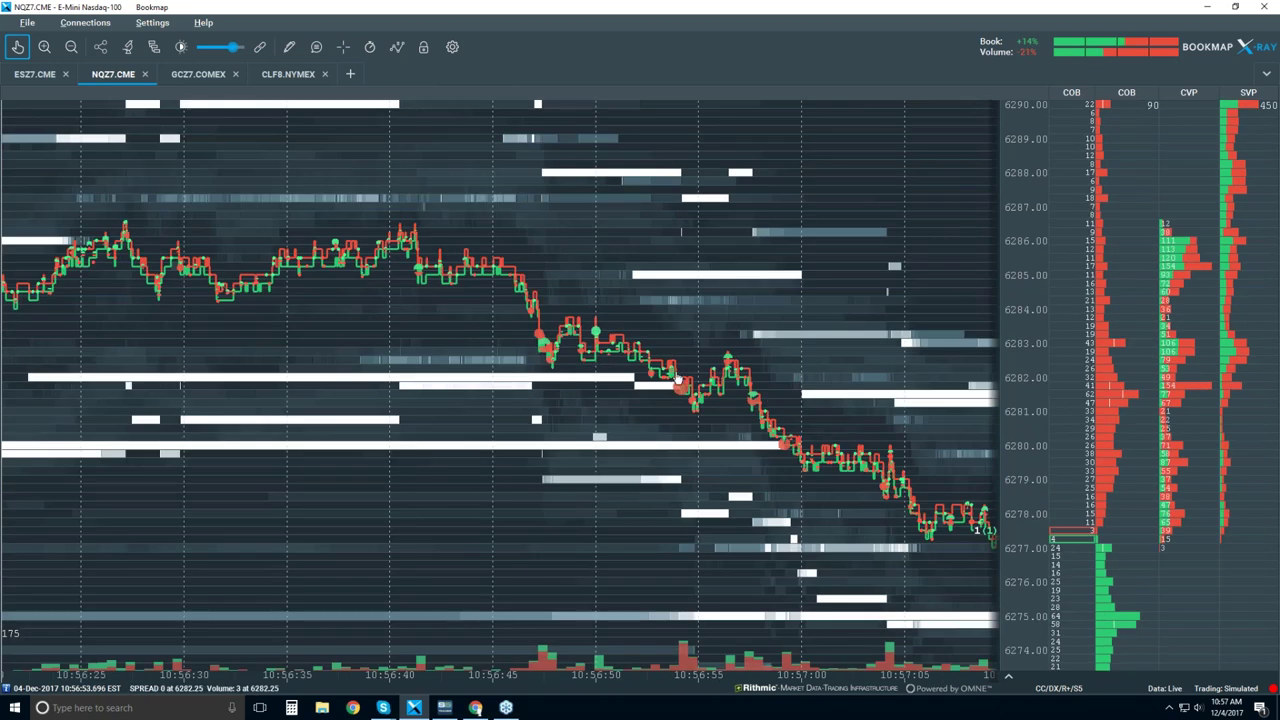
pyautogui.scroll(-4, 760, 452)
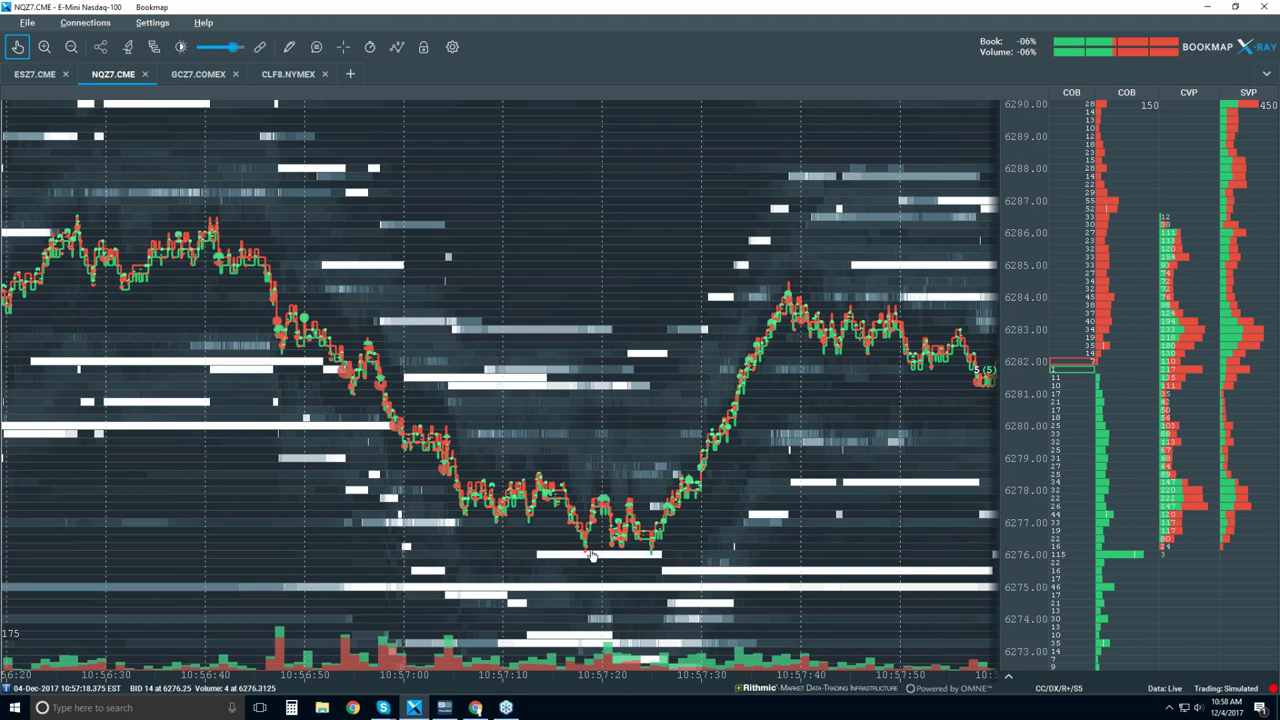
pyautogui.scroll(1, 591, 540)
pyautogui.scroll(3, 591, 534)
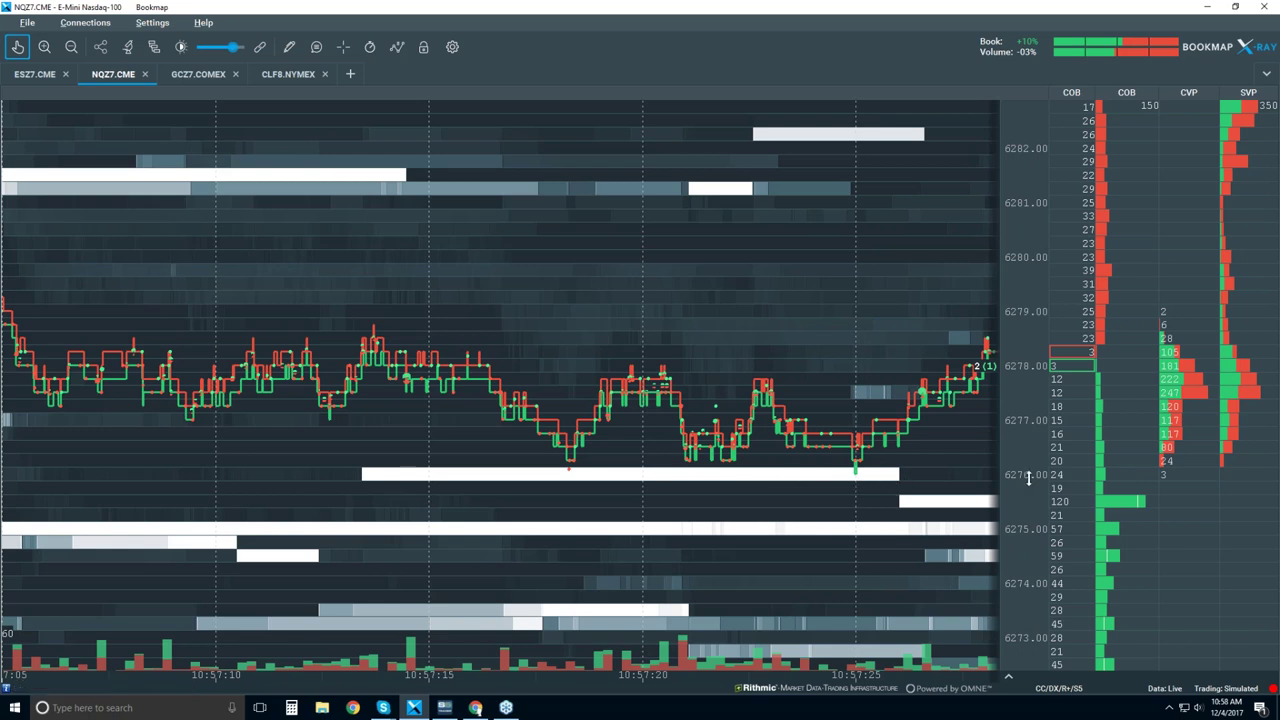
pyautogui.scroll(-2, 864, 470)
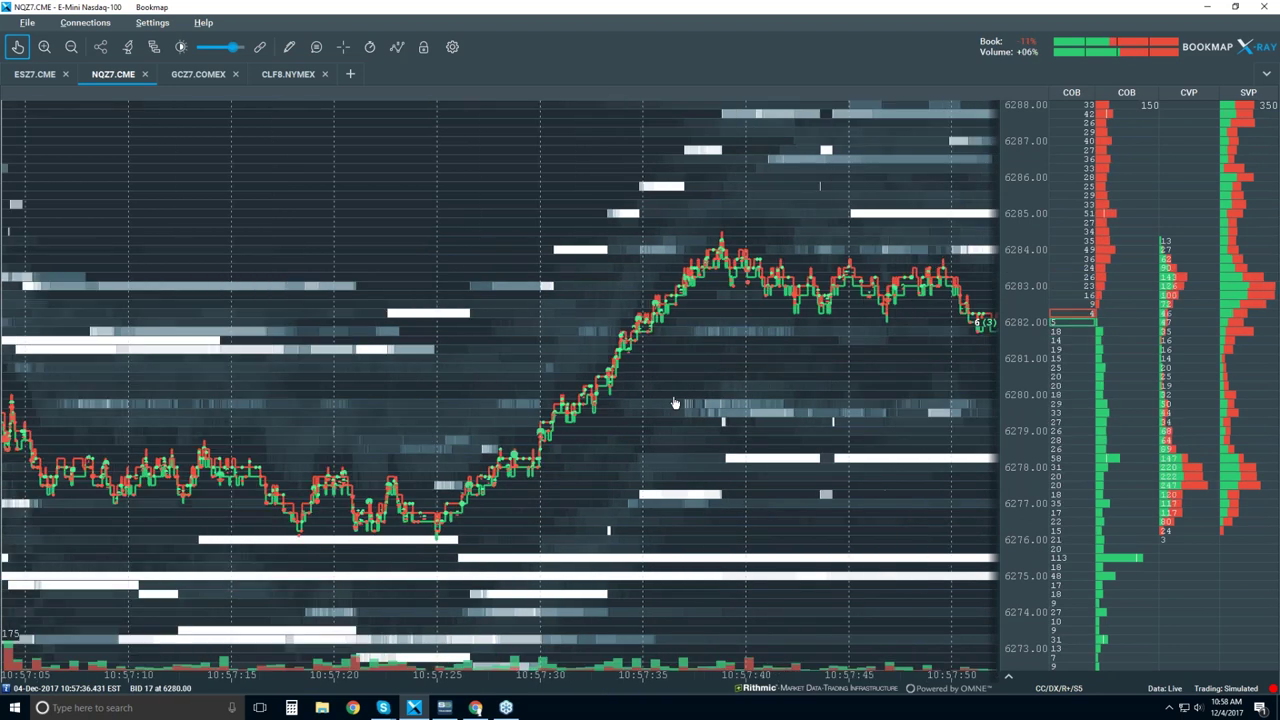
pyautogui.scroll(-2, 675, 403)
pyautogui.scroll(-2, 675, 403)
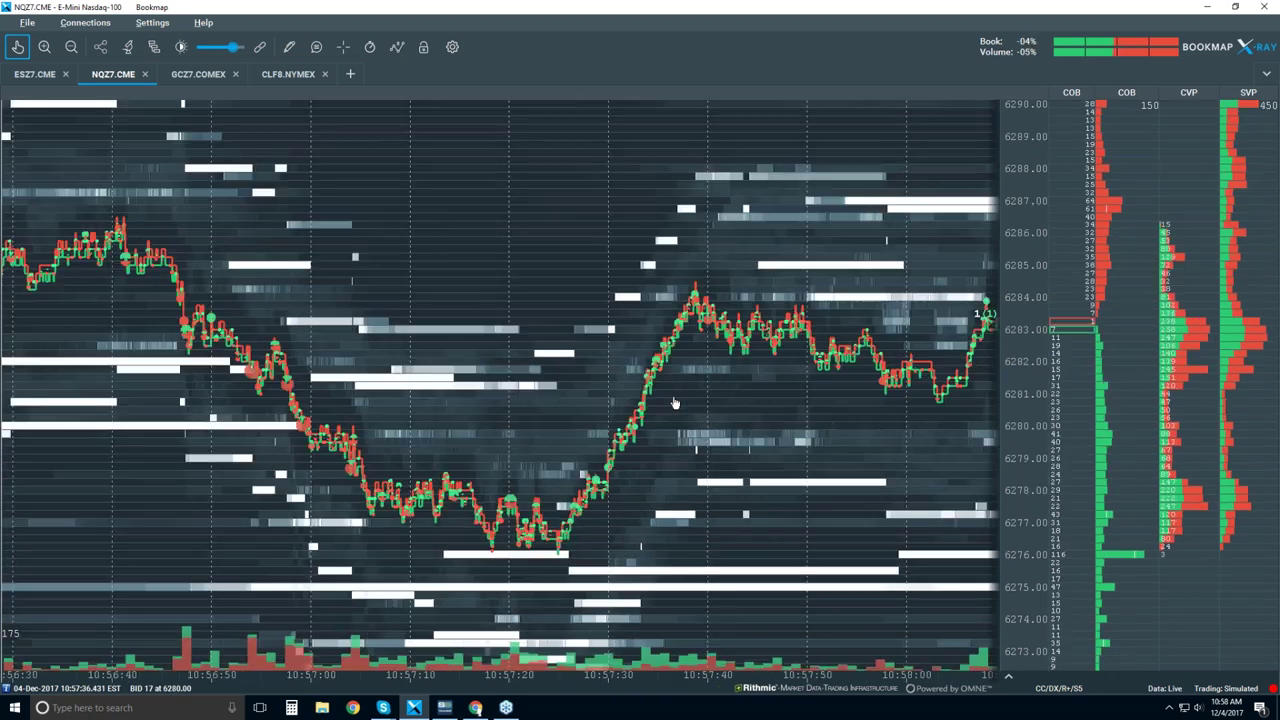
pyautogui.scroll(-2, 675, 403)
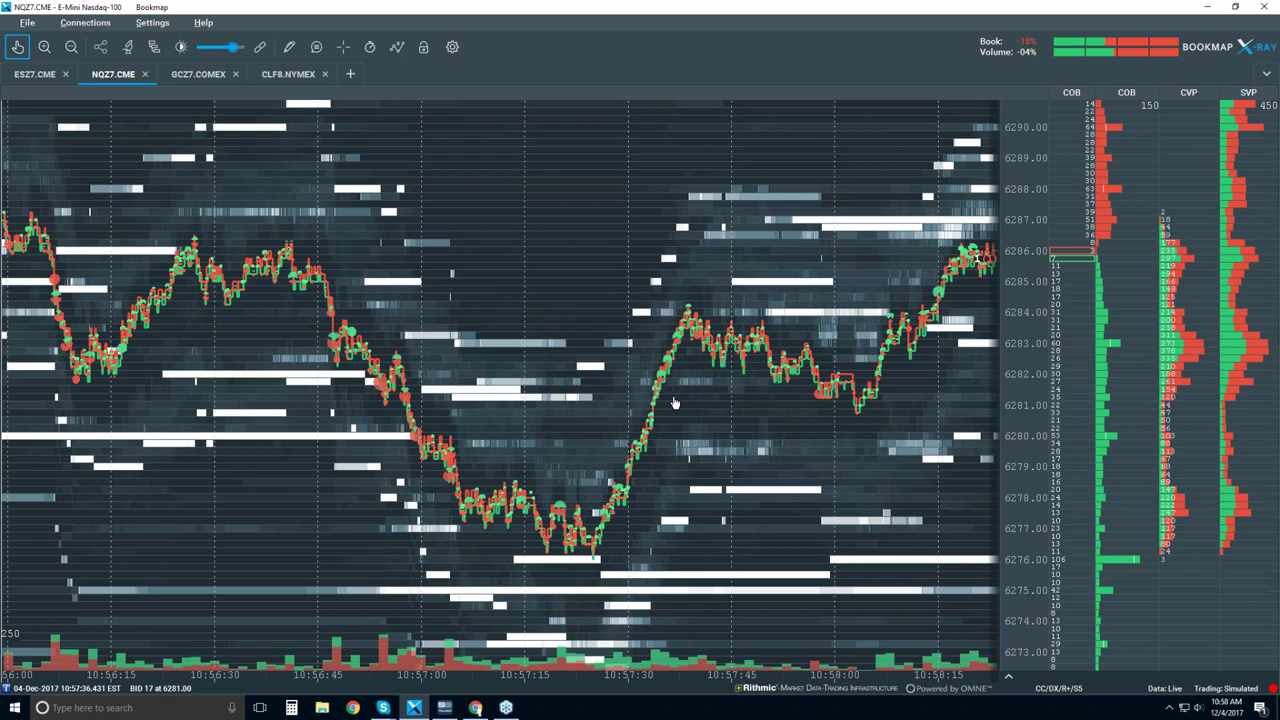
pyautogui.scroll(-2, 675, 403)
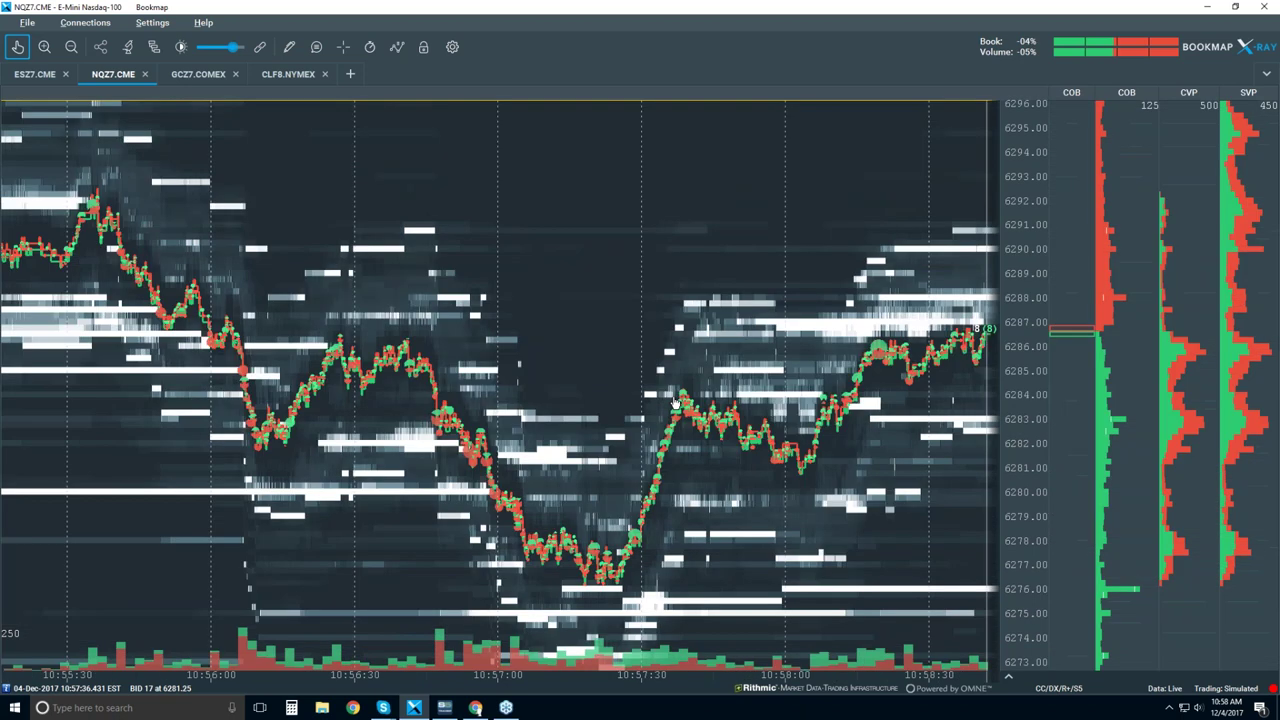
pyautogui.scroll(-3, 675, 403)
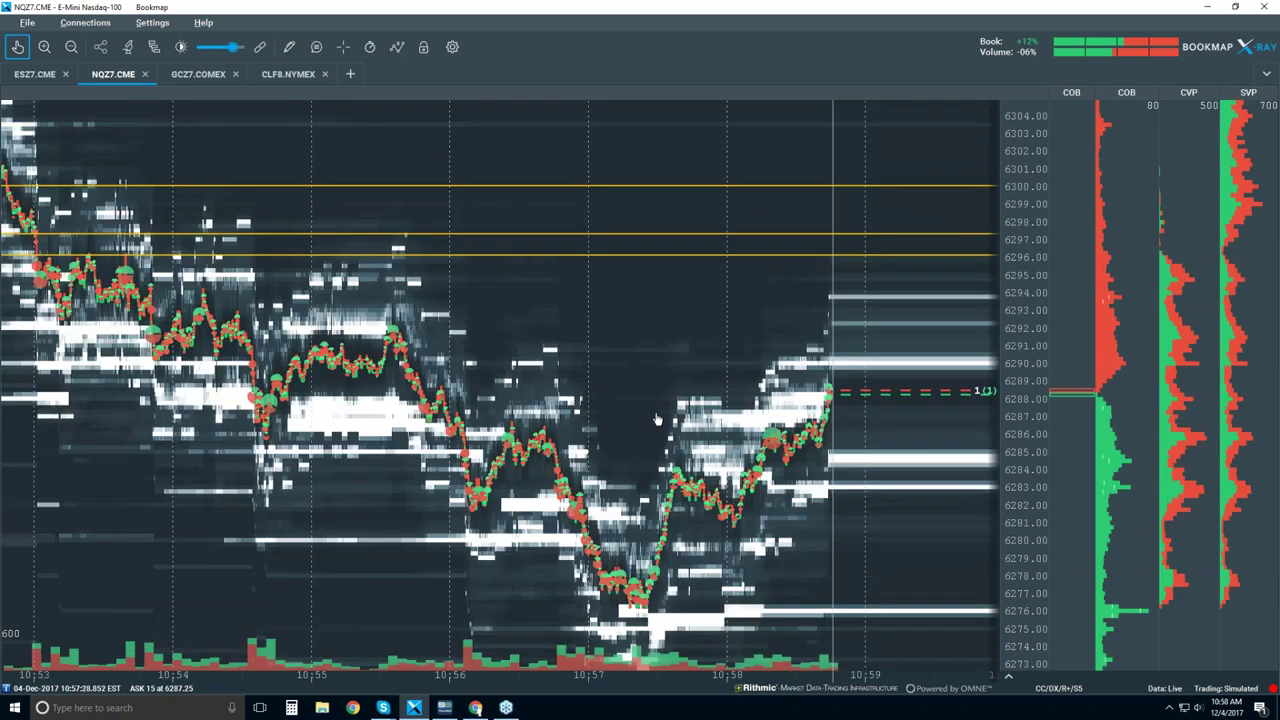
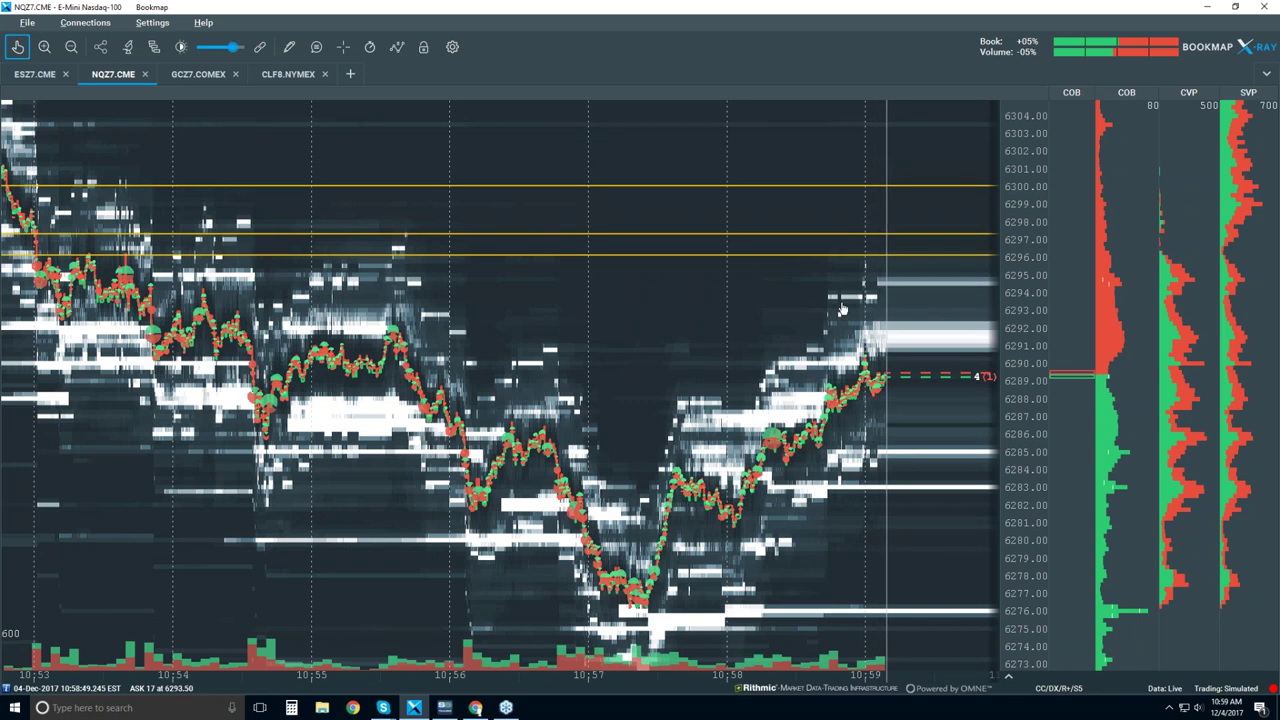
# Turn on the Indicators layer on the NQZ7 chart
pyautogui.scroll(-3, 842, 310)
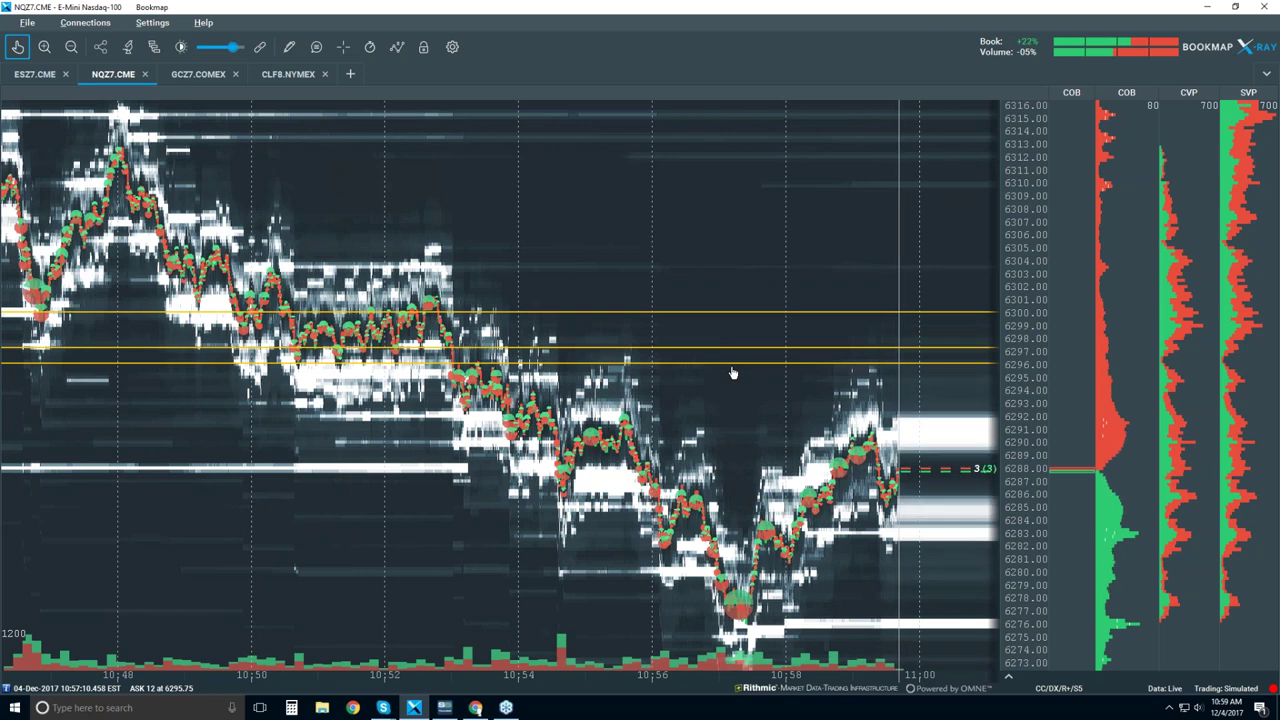
pyautogui.click(396, 47)
pyautogui.click(399, 220)
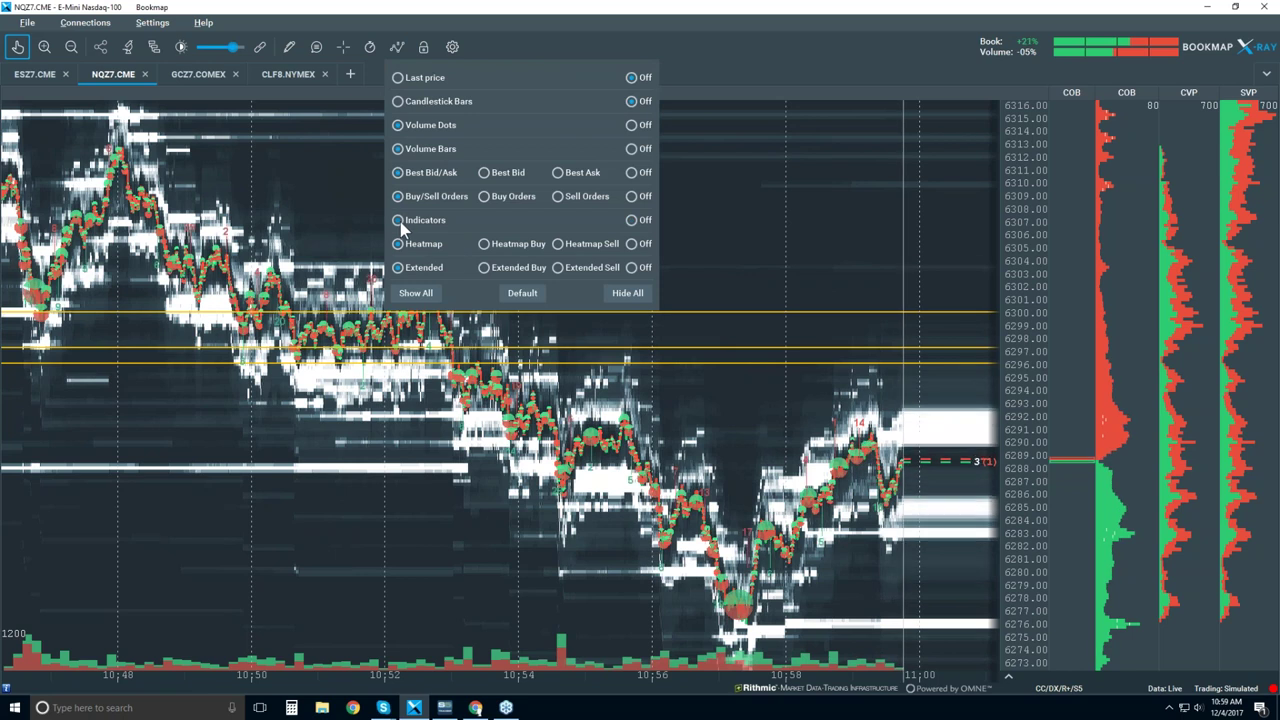
pyautogui.click(770, 275)
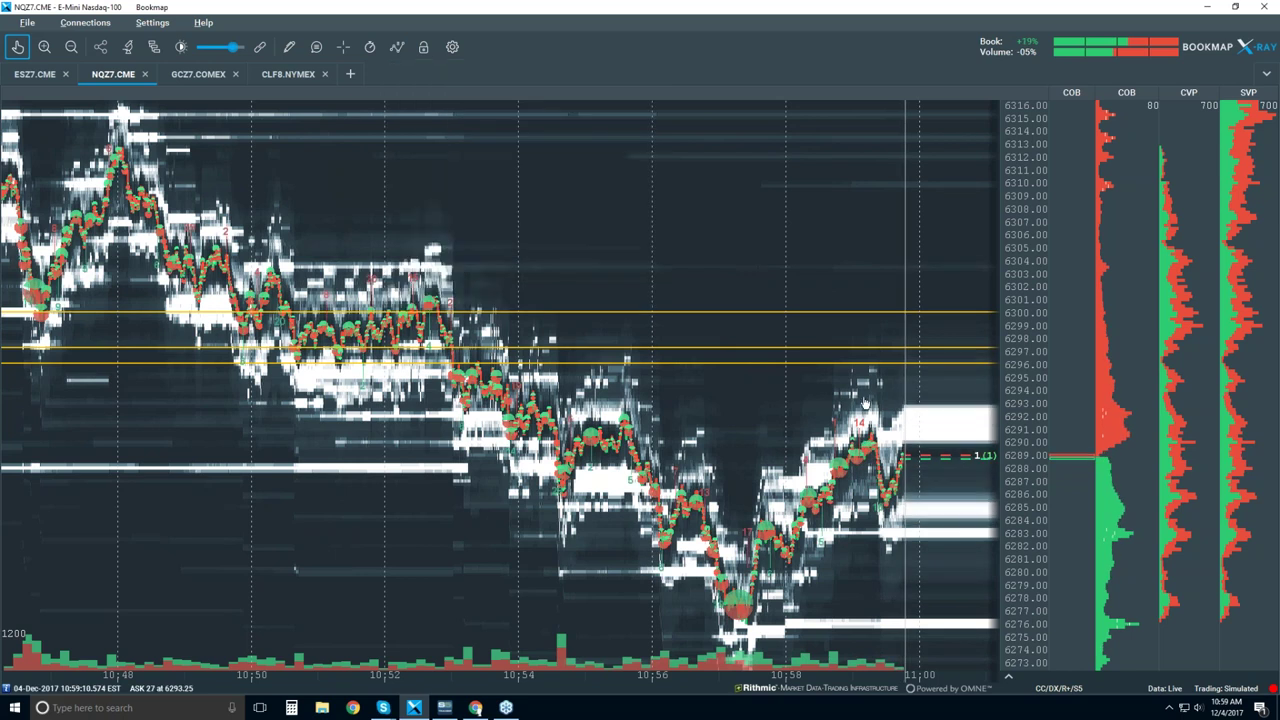
# Examine the numbered indicator markers at the recent swings and around the 10:57 low
pyautogui.scroll(5, 865, 402)
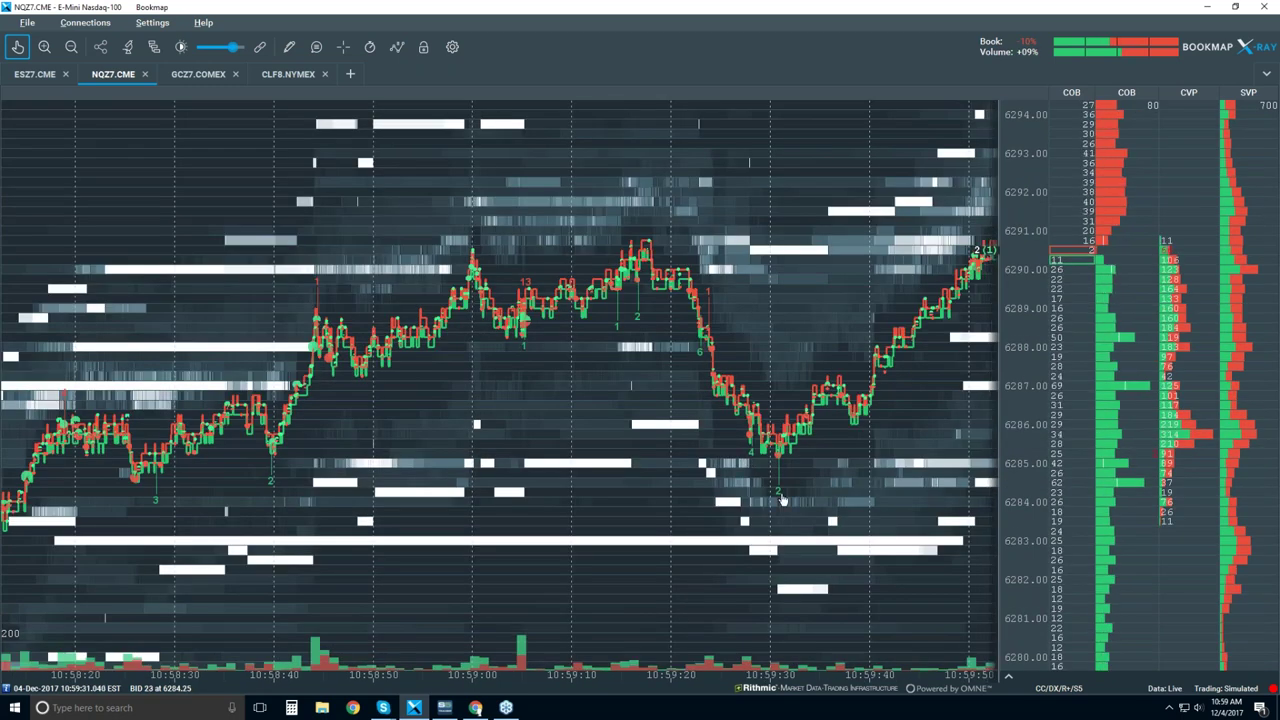
pyautogui.moveTo(518, 447); pyautogui.dragTo(868, 447)
pyautogui.moveTo(40, 470); pyautogui.dragTo(228, 483)
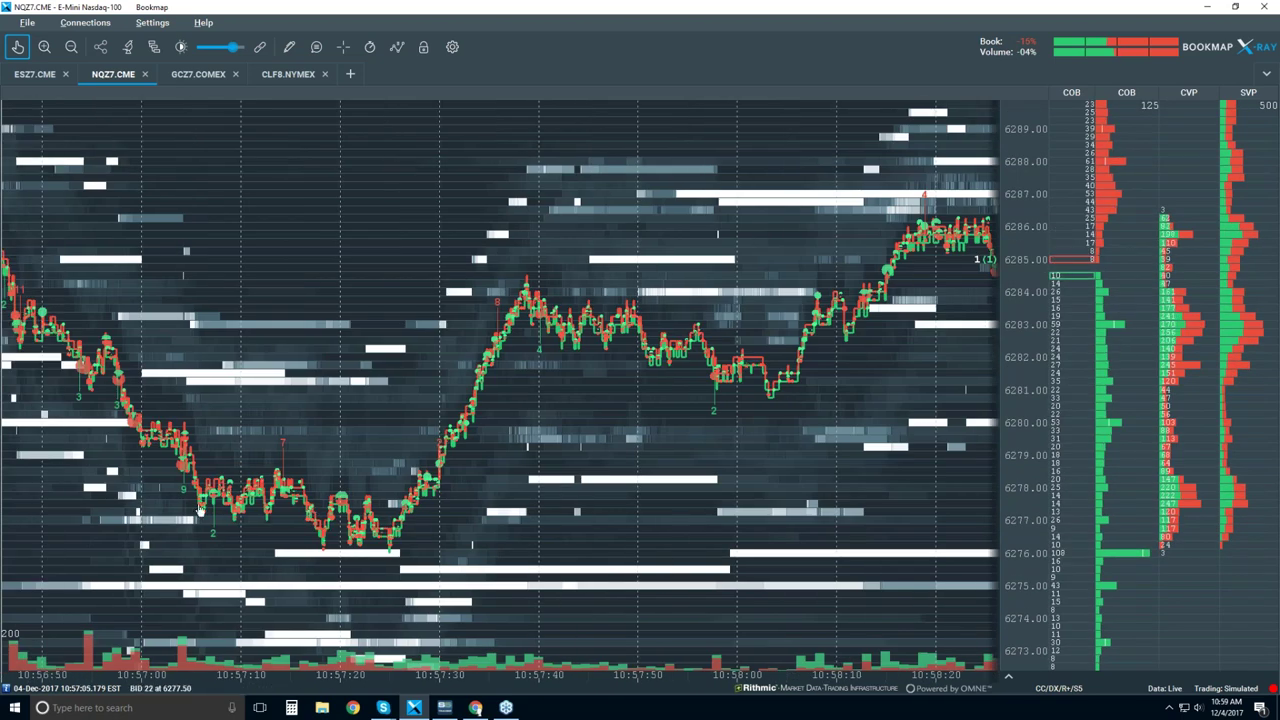
pyautogui.moveTo(171, 475); pyautogui.dragTo(405, 482)
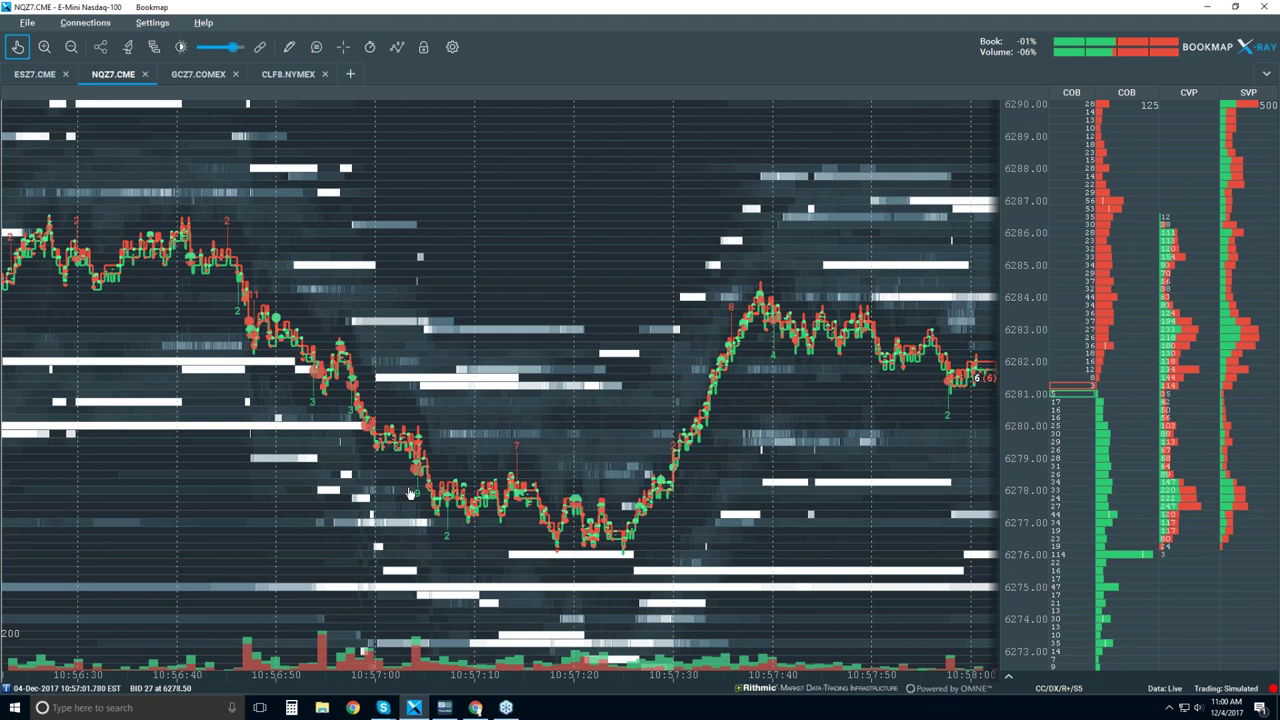
pyautogui.scroll(2, 409, 494)
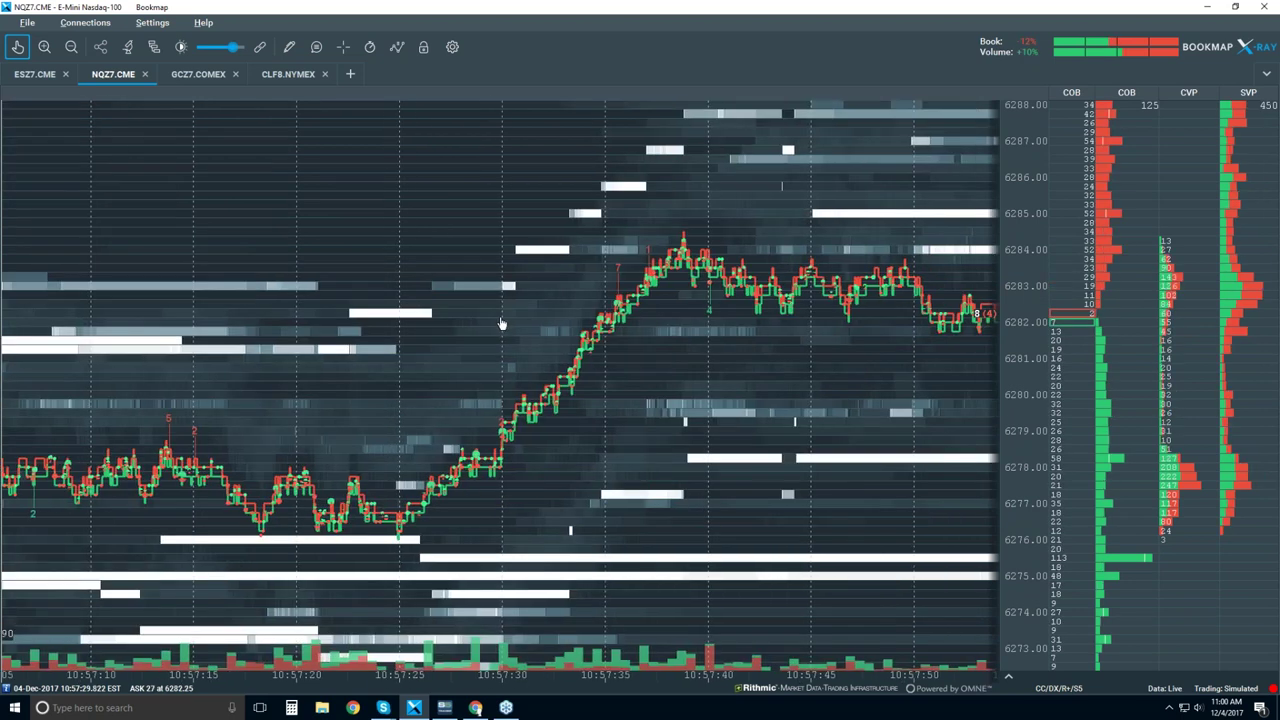
# Return to the live price and expand the CVD indicator pane beneath the chart
pyautogui.scroll(-5, 502, 325)
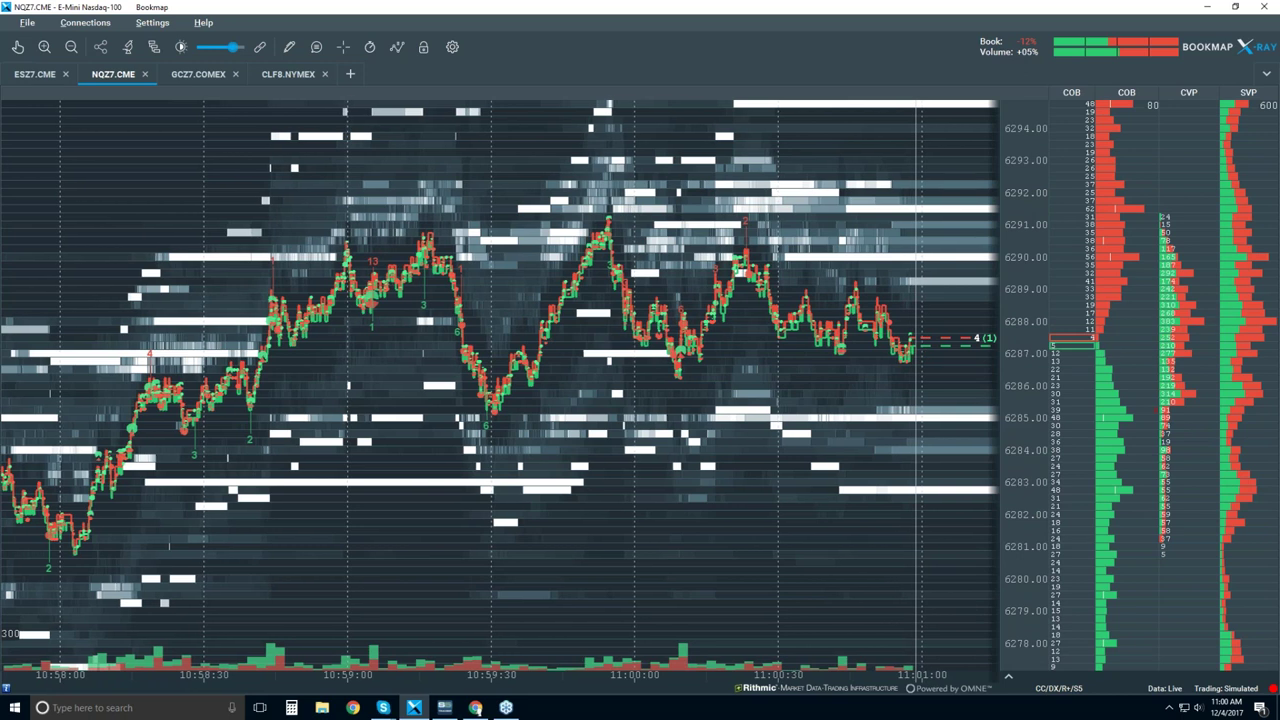
pyautogui.click(1009, 682)
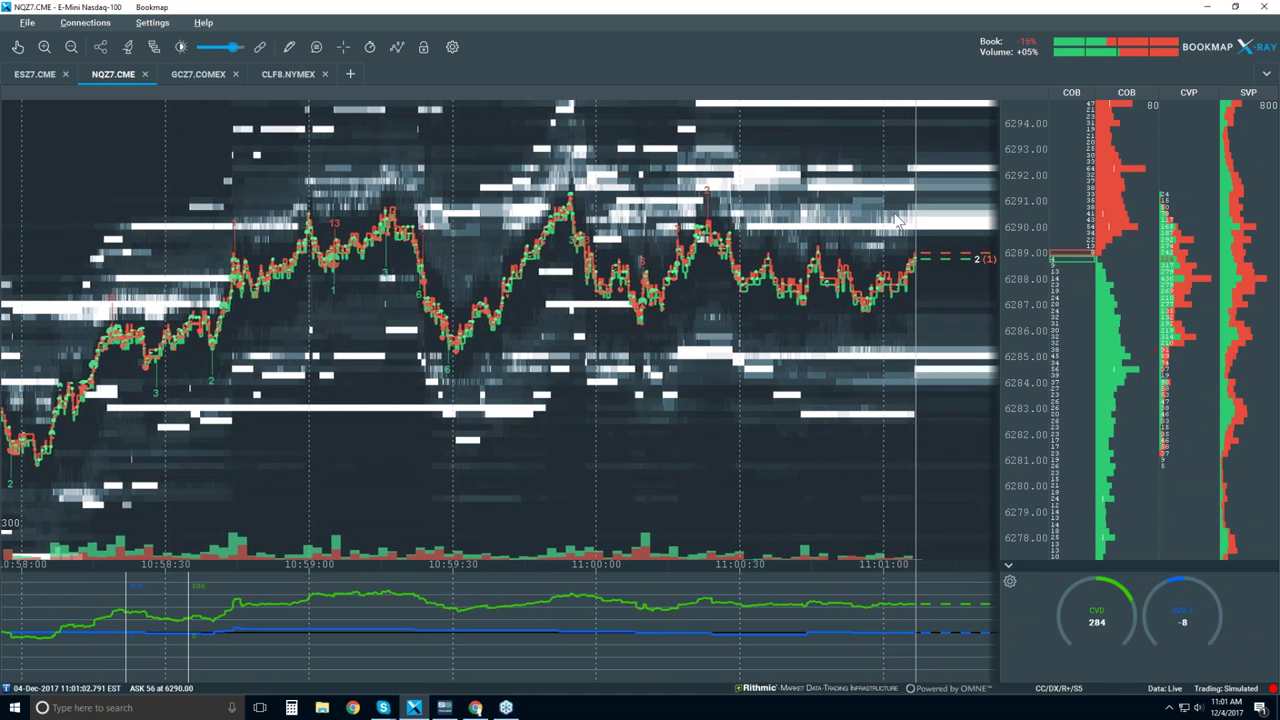
pyautogui.scroll(2, 912, 268)
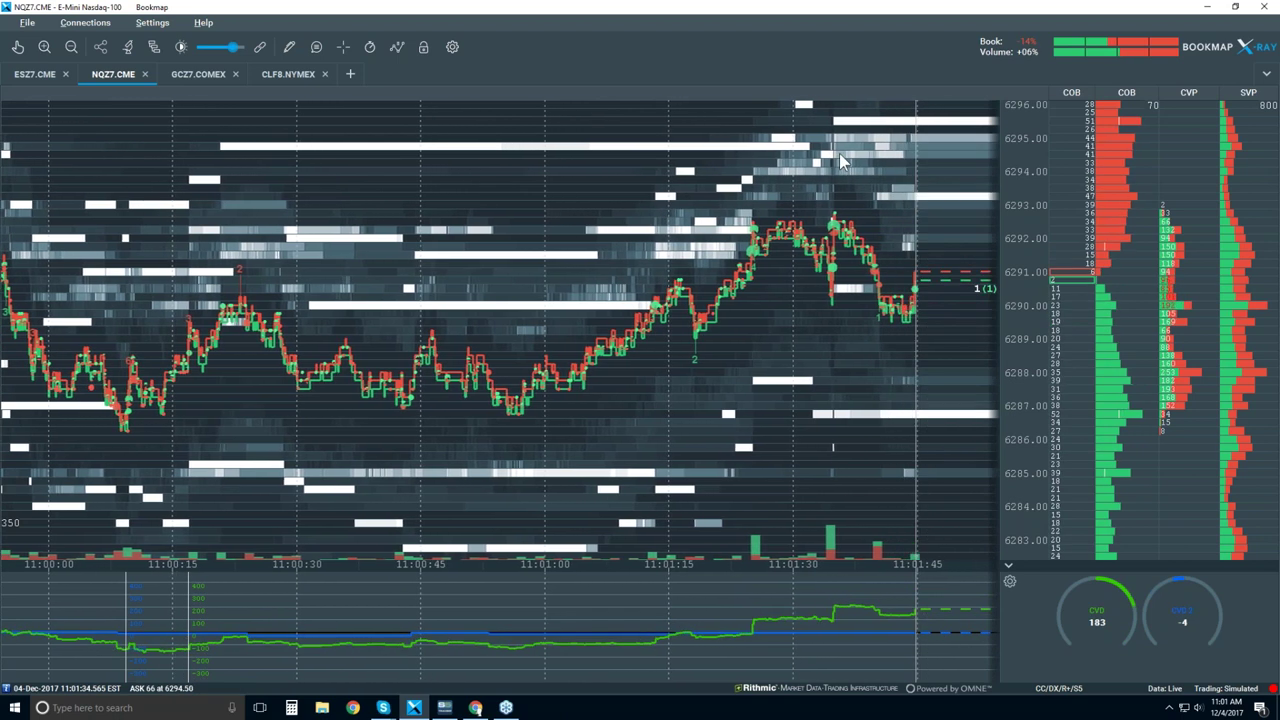
# Examine the recovery from the 10:57 low to 11:02 against overhead liquidity, the indicator markers and the drawn horizontal lines
pyautogui.scroll(-1, 860, 230)
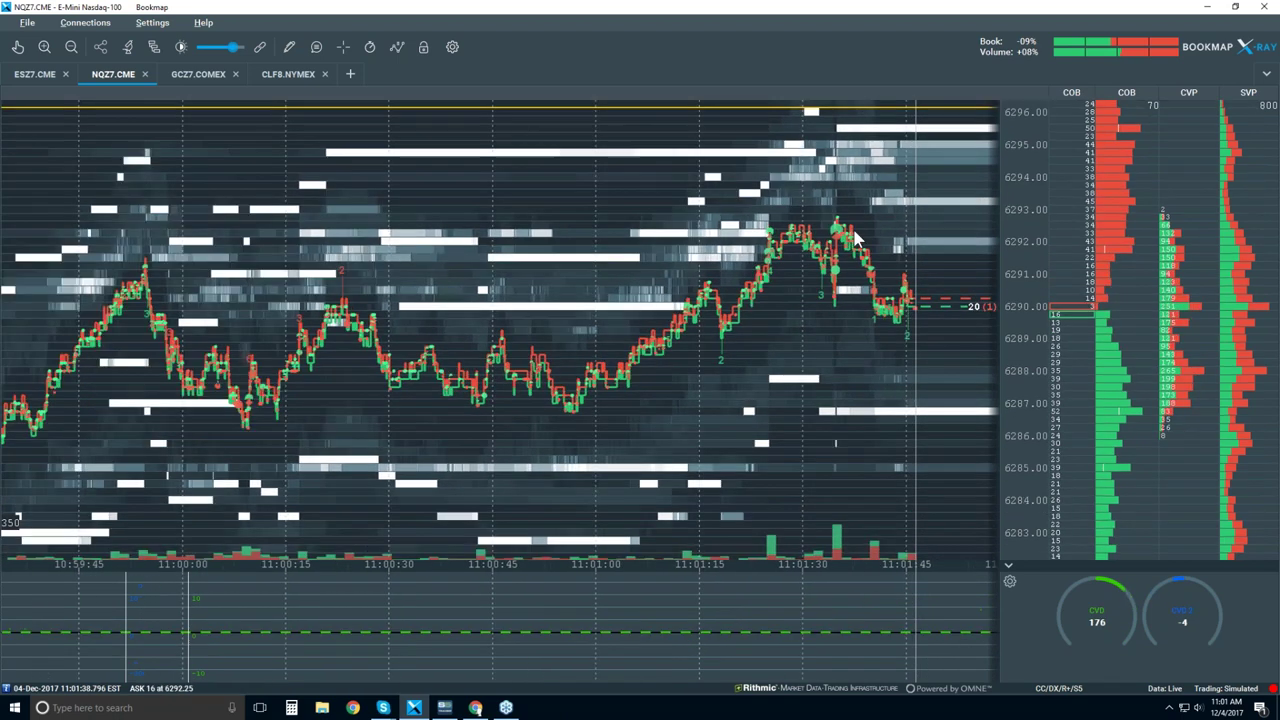
pyautogui.scroll(-1, 855, 236)
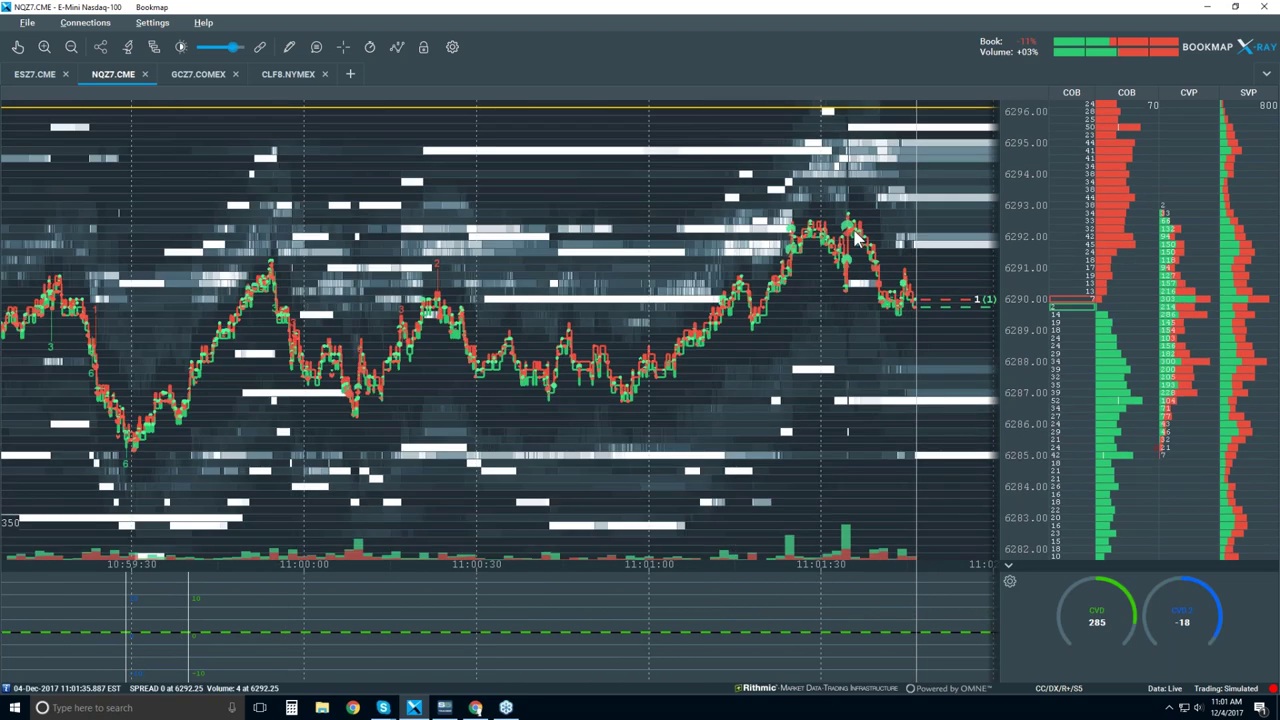
pyautogui.scroll(-1, 855, 236)
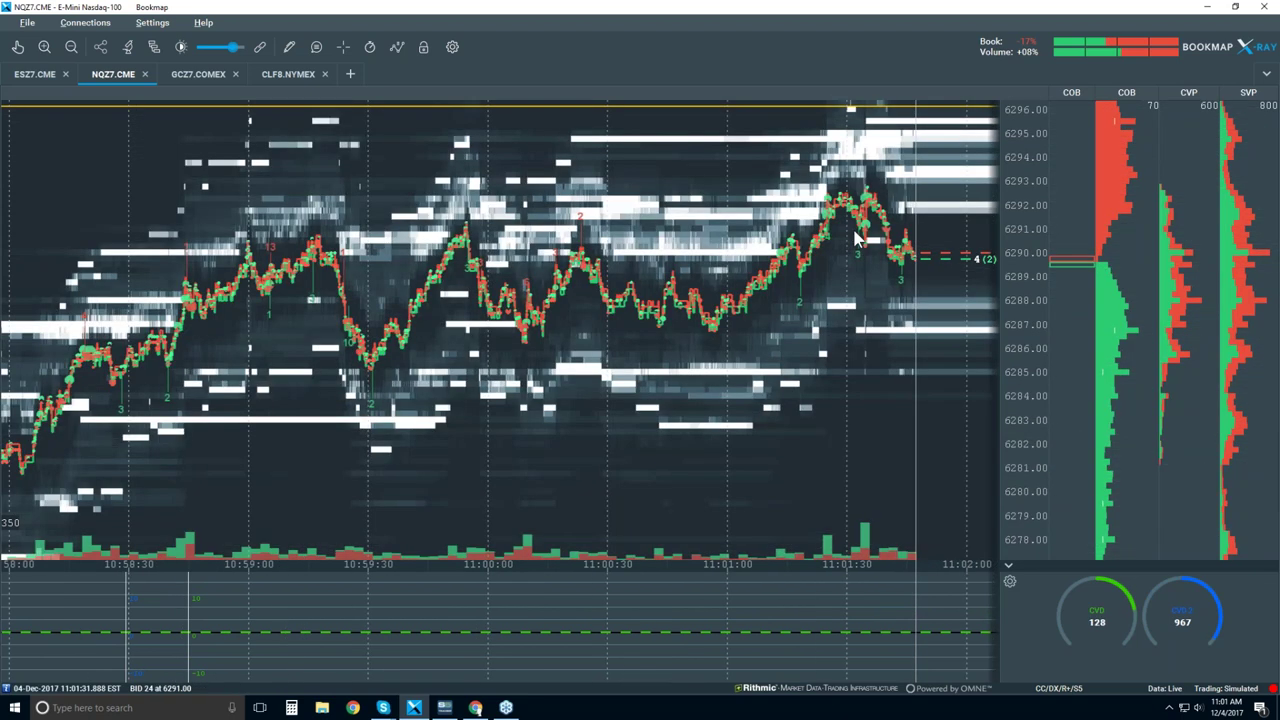
pyautogui.scroll(-1, 855, 236)
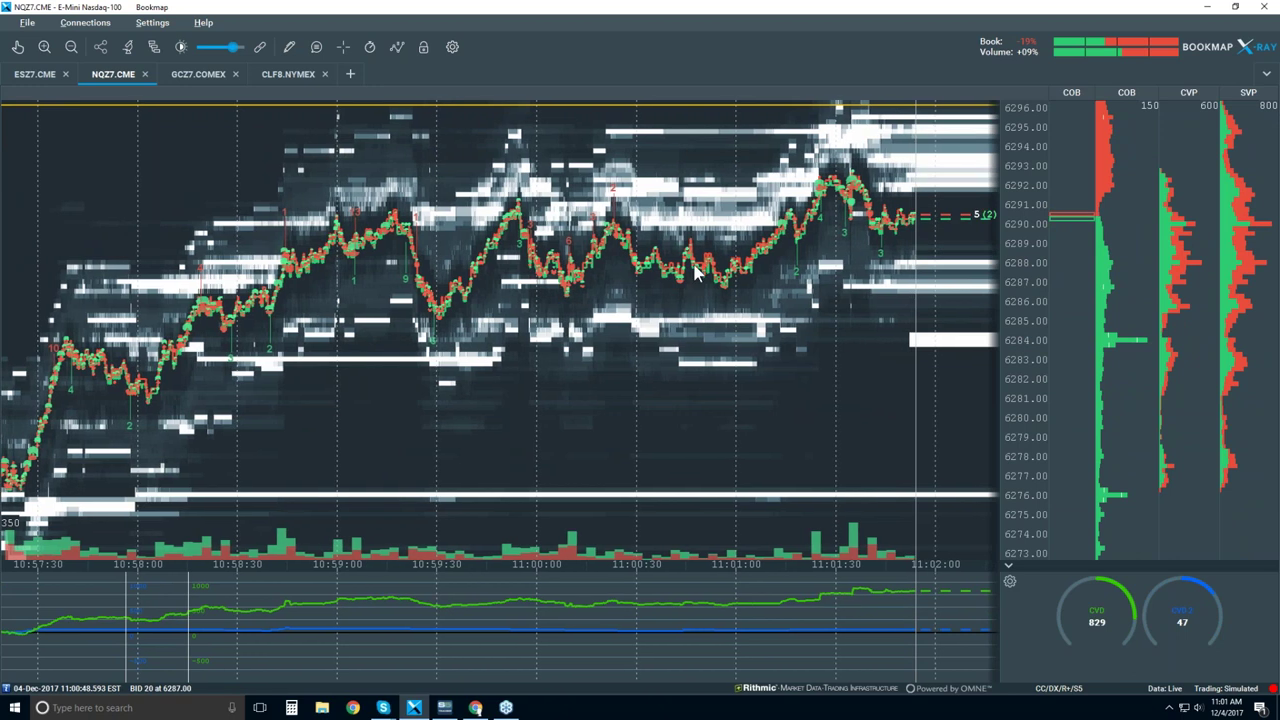
pyautogui.scroll(-1, 685, 271)
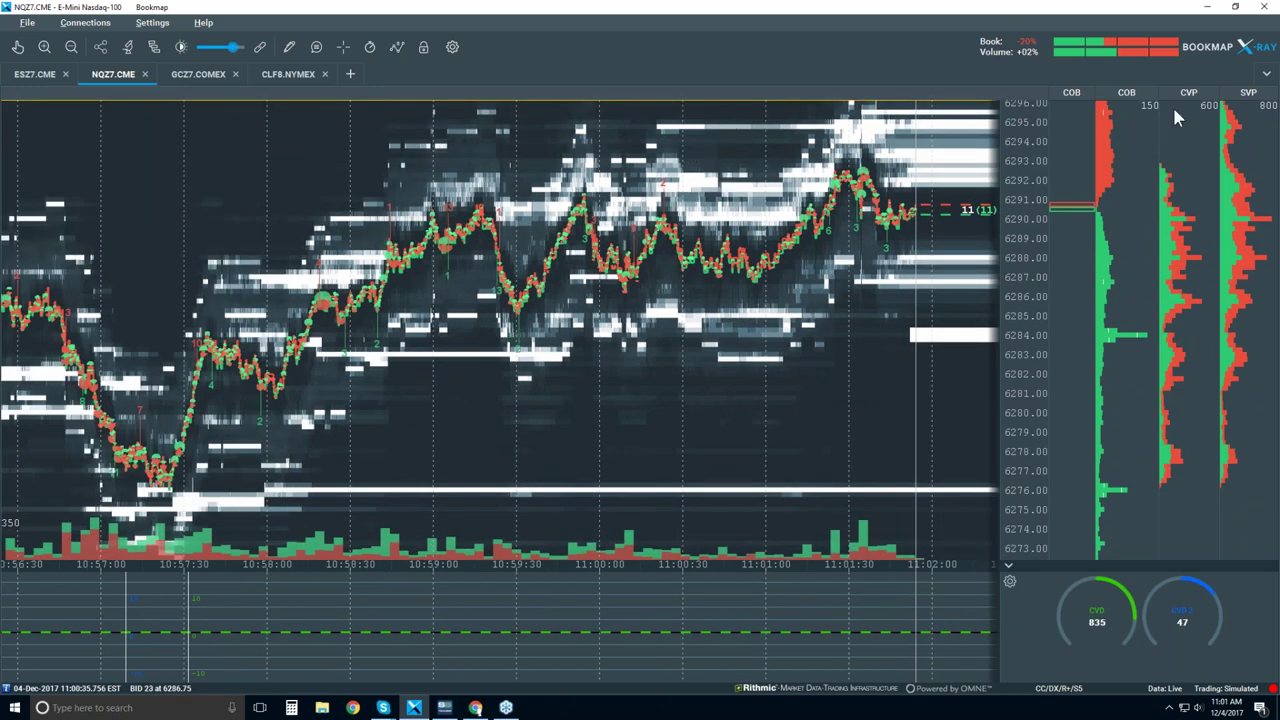
pyautogui.scroll(-2, 1165, 100)
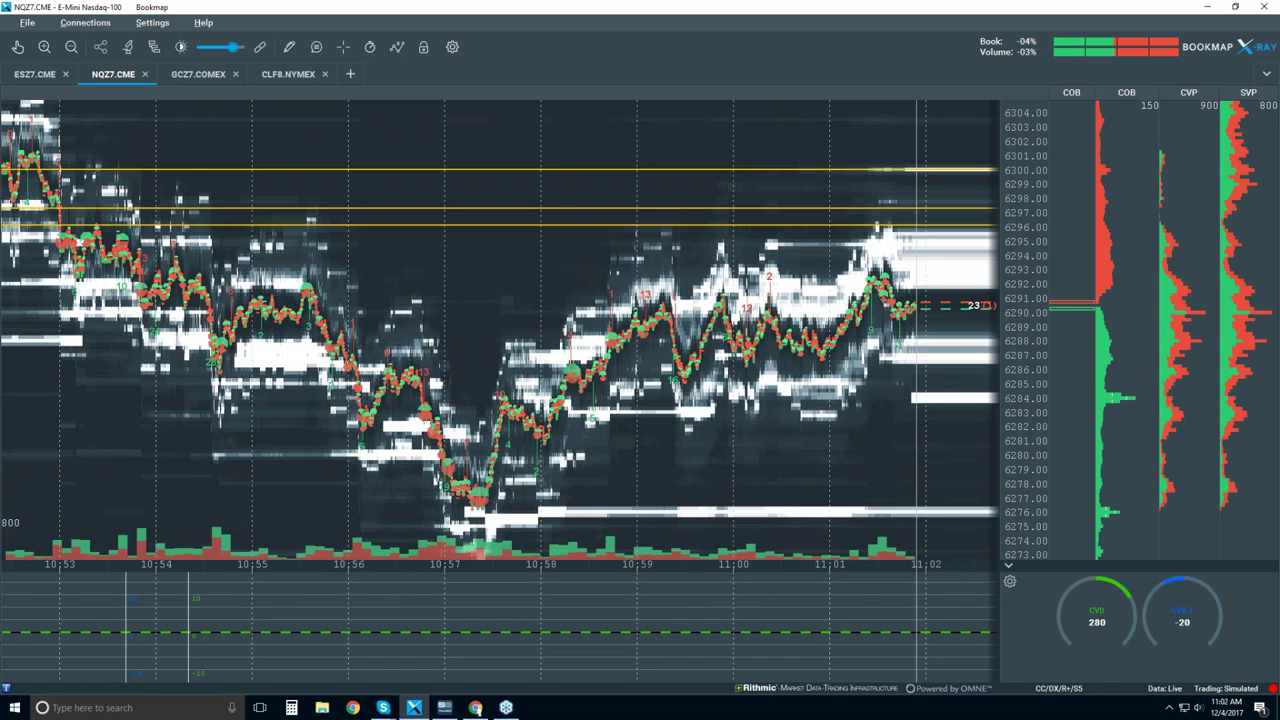
pyautogui.scroll(-1, 1165, 100)
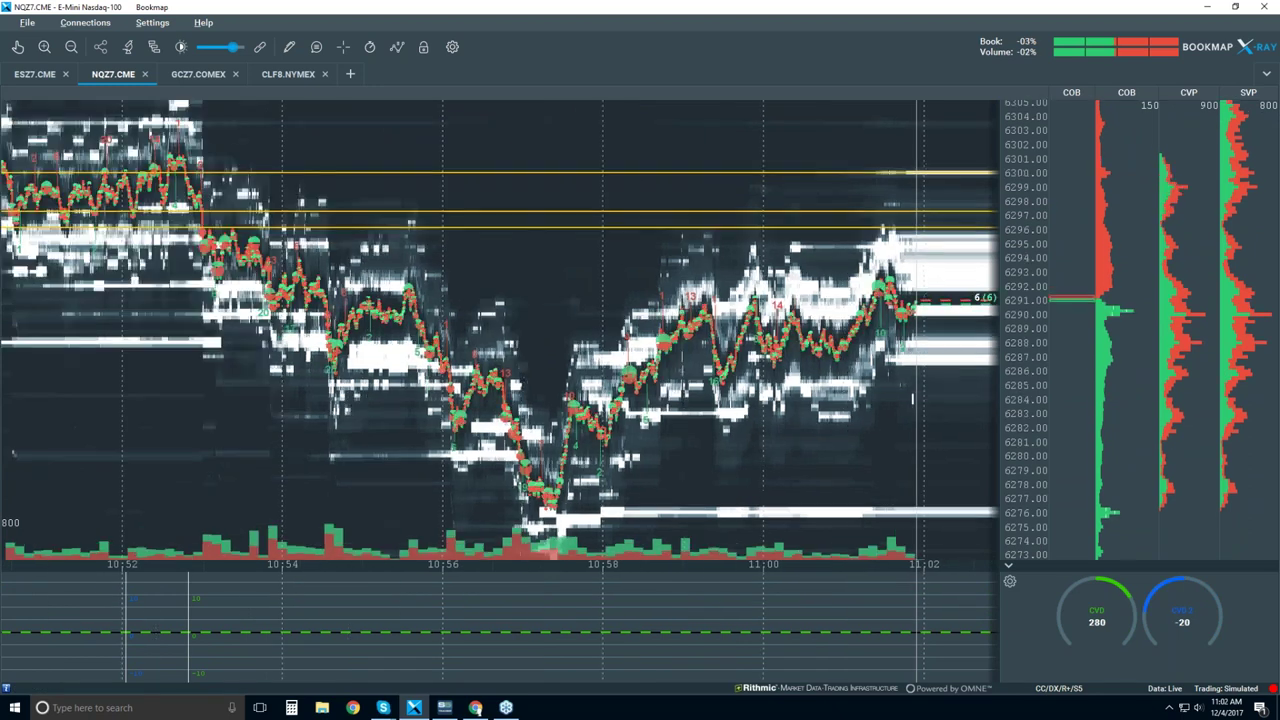